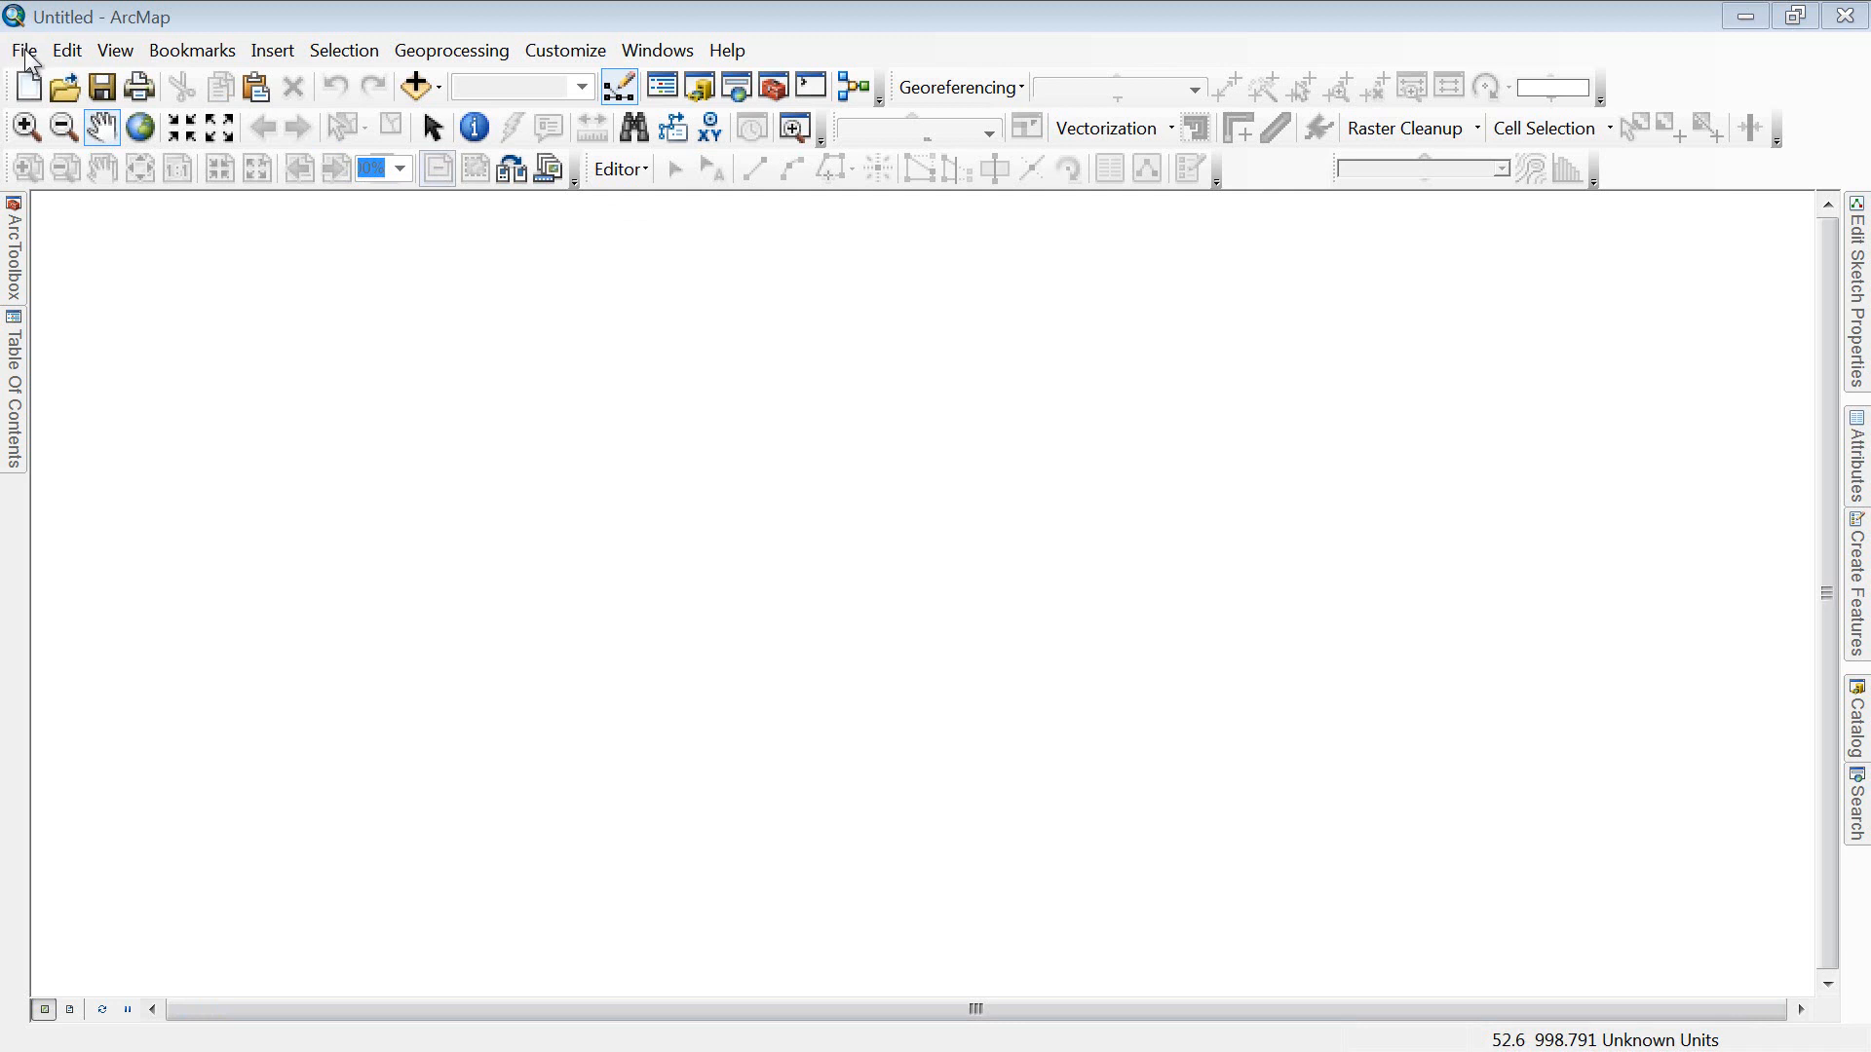
Step: Sign in to ArcGIS Online from ArcMap with the account username and password
left_click(27, 53)
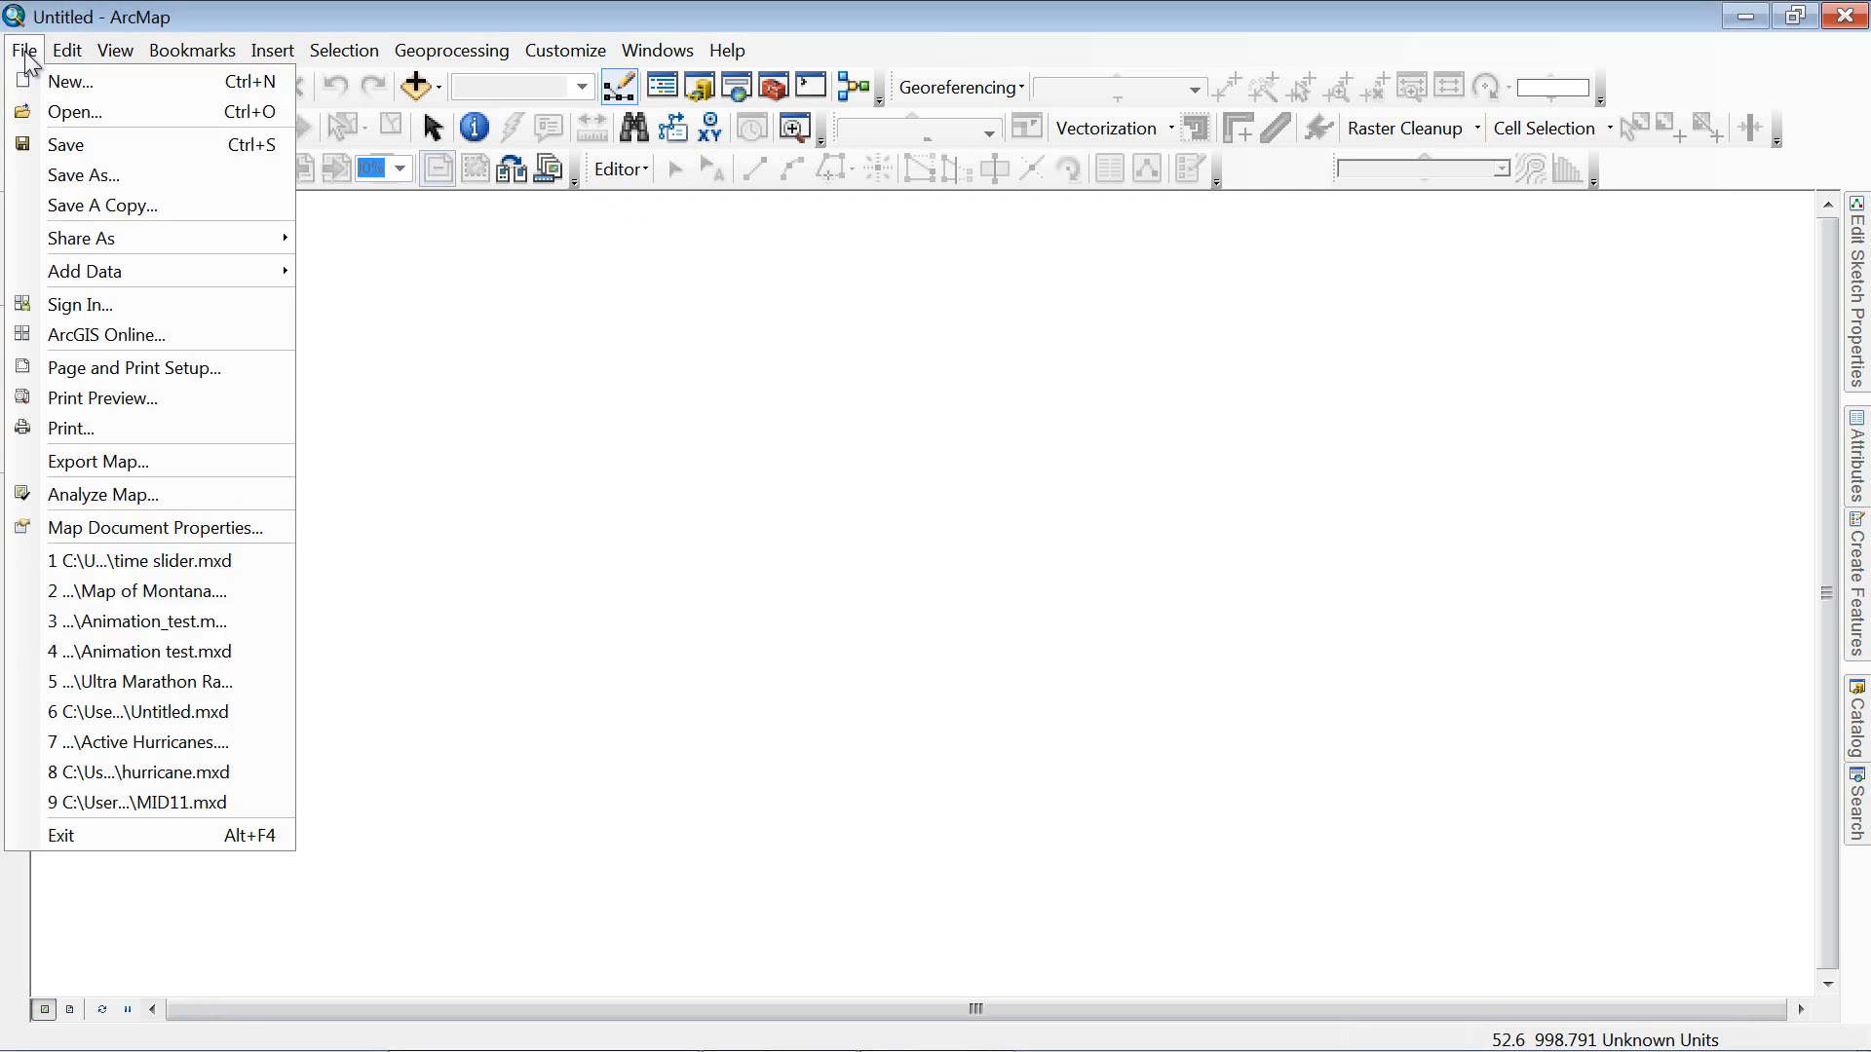
left_click(70, 304)
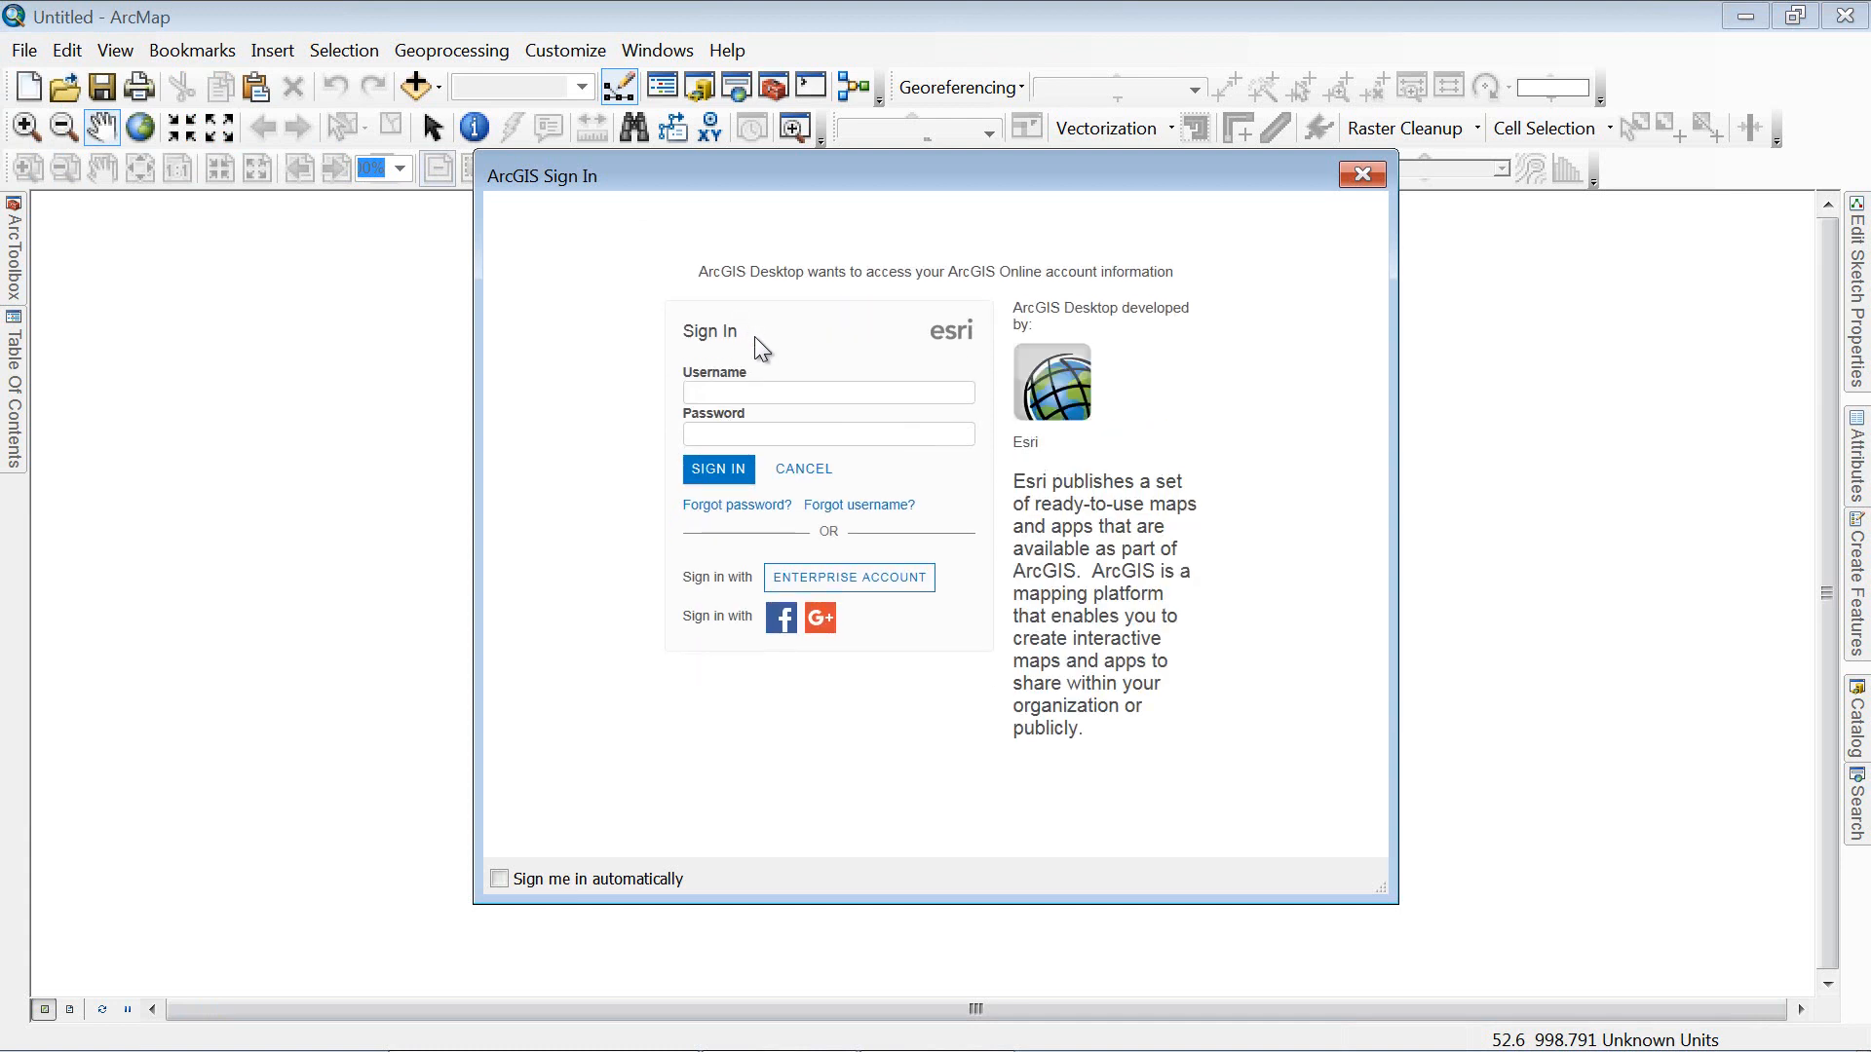
left_click(755, 434)
type("••••••")
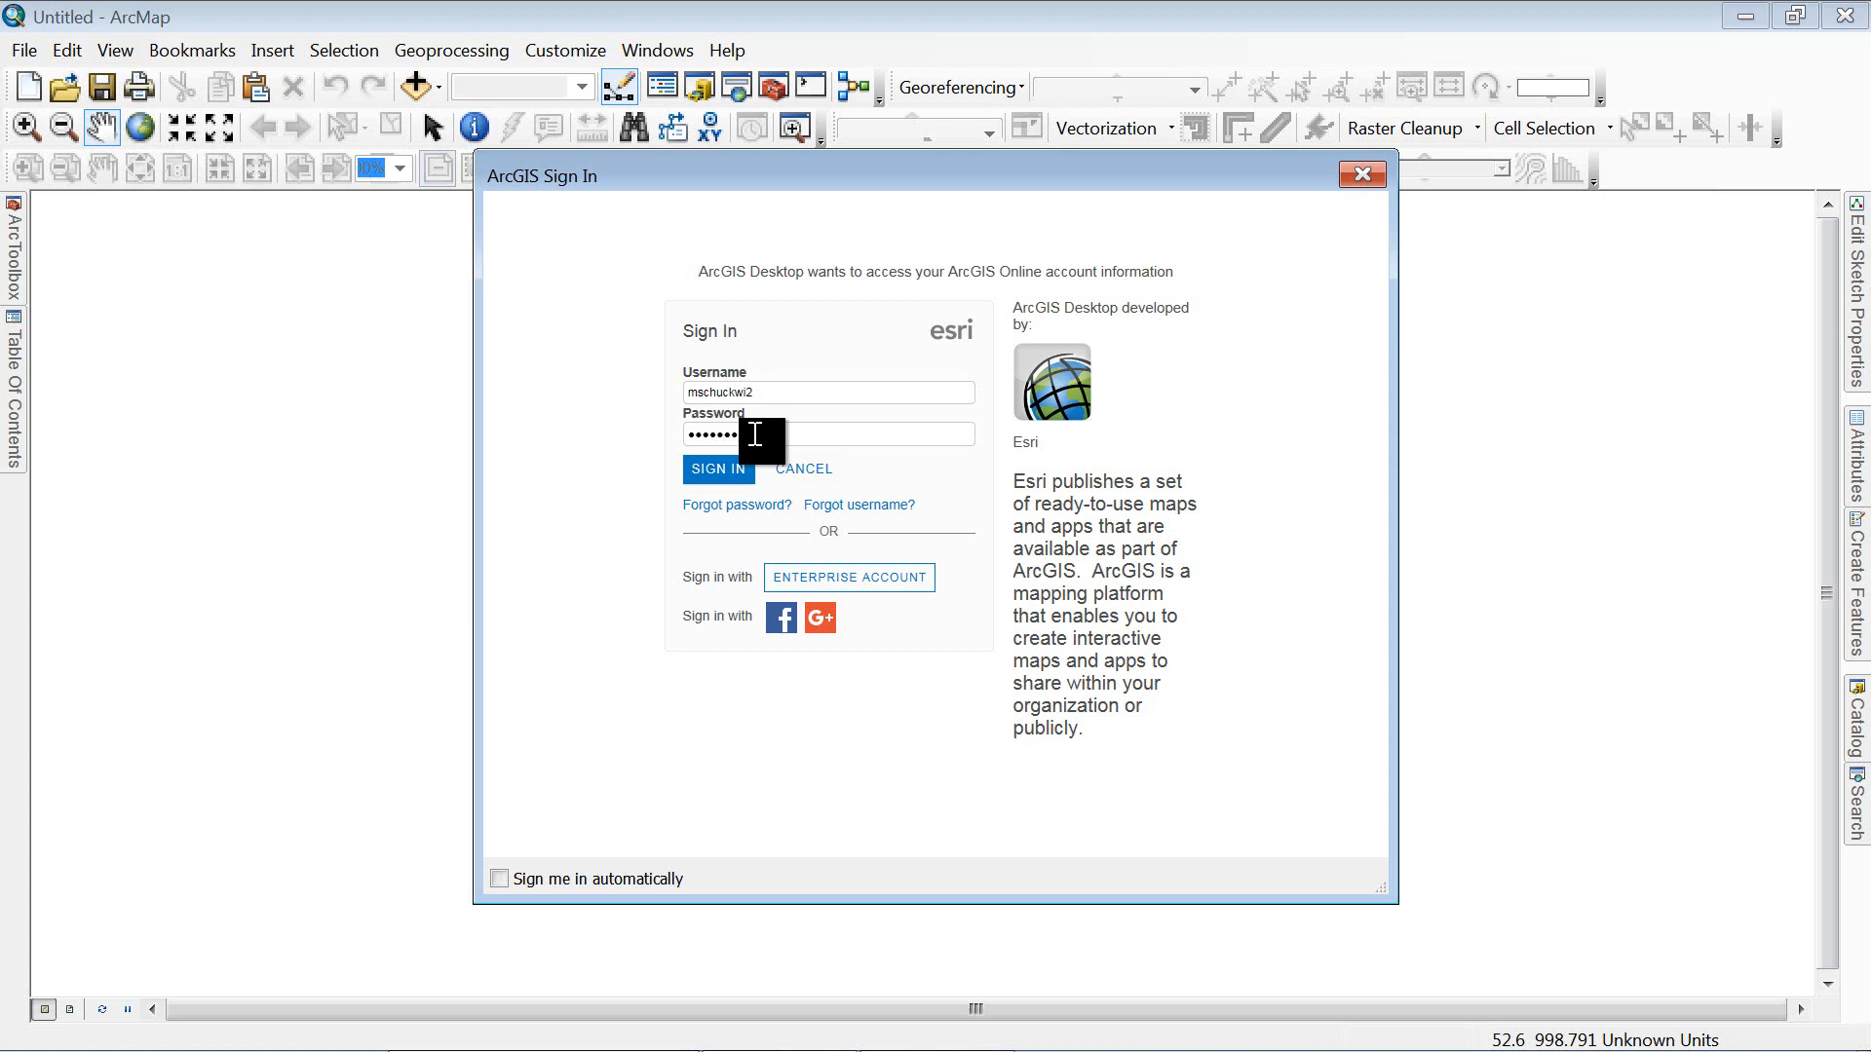
key("Return")
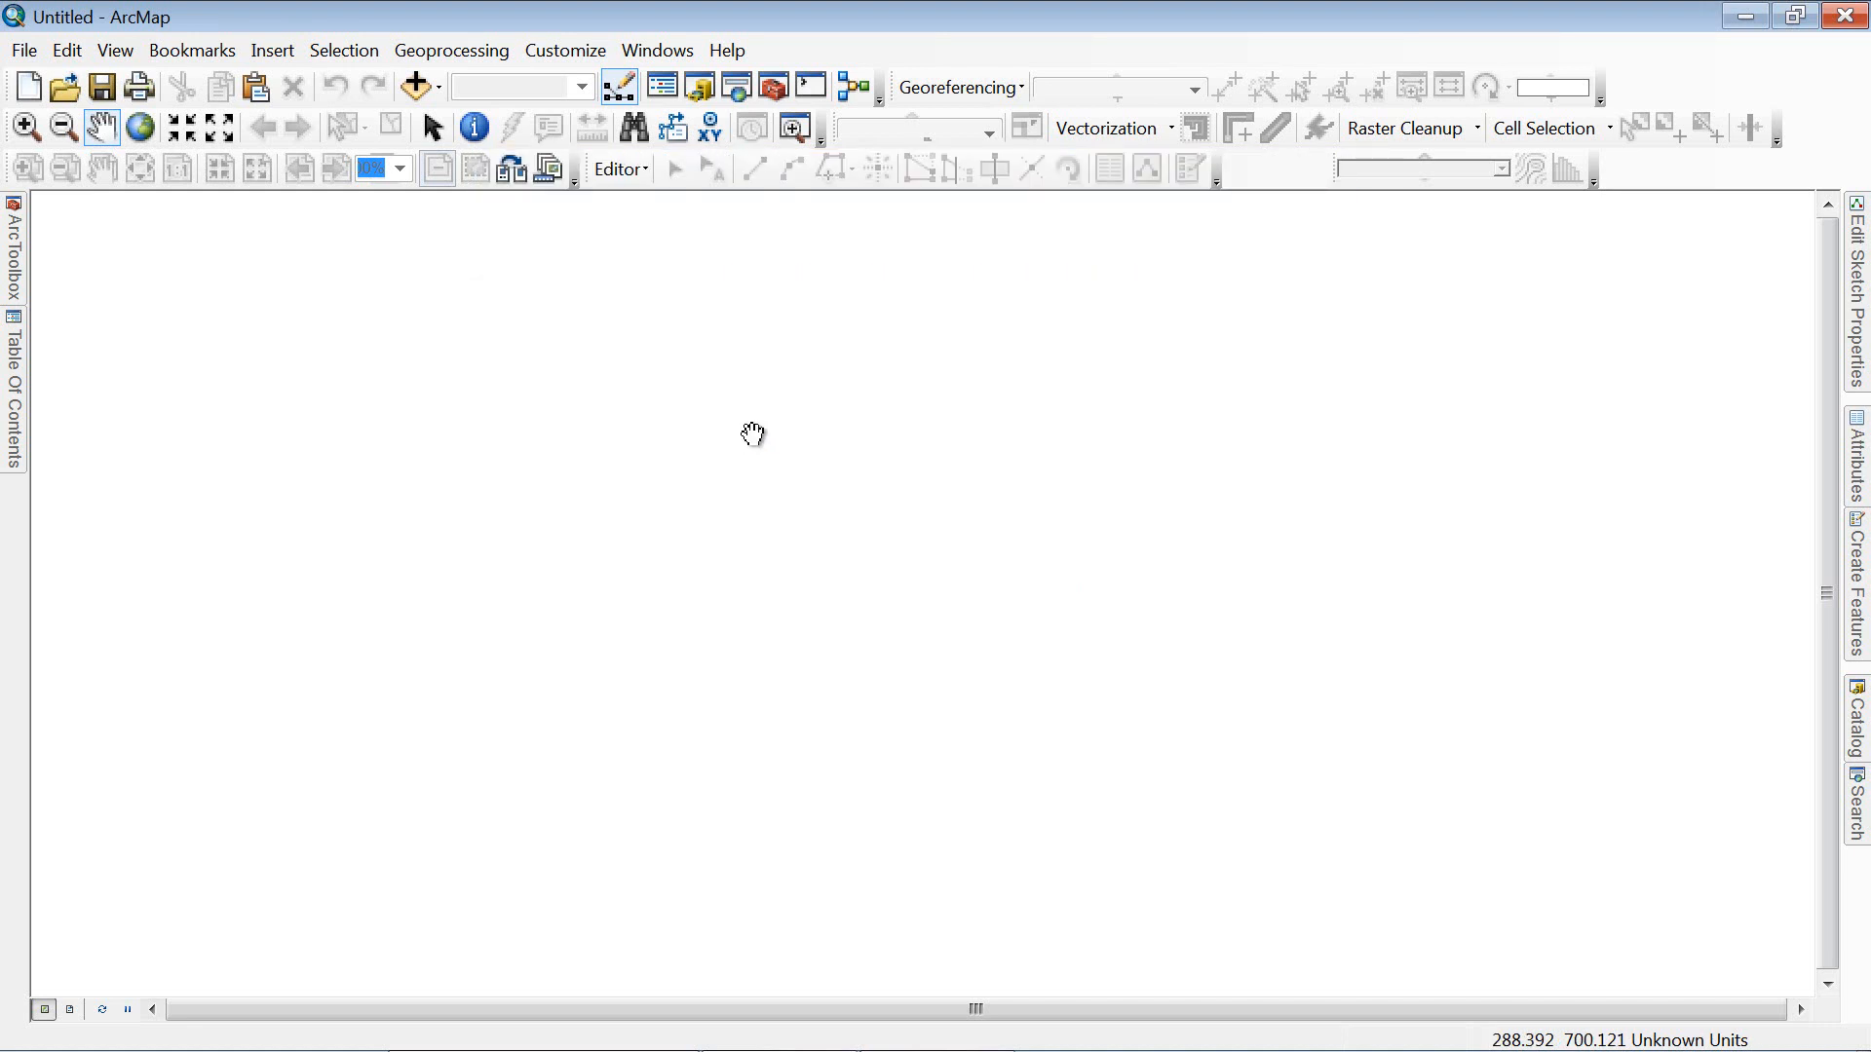
Step: Search ArcGIS Online for 'oklahoma earthquakes' and add the Earthquakes_OK feature service to the map
left_click(27, 53)
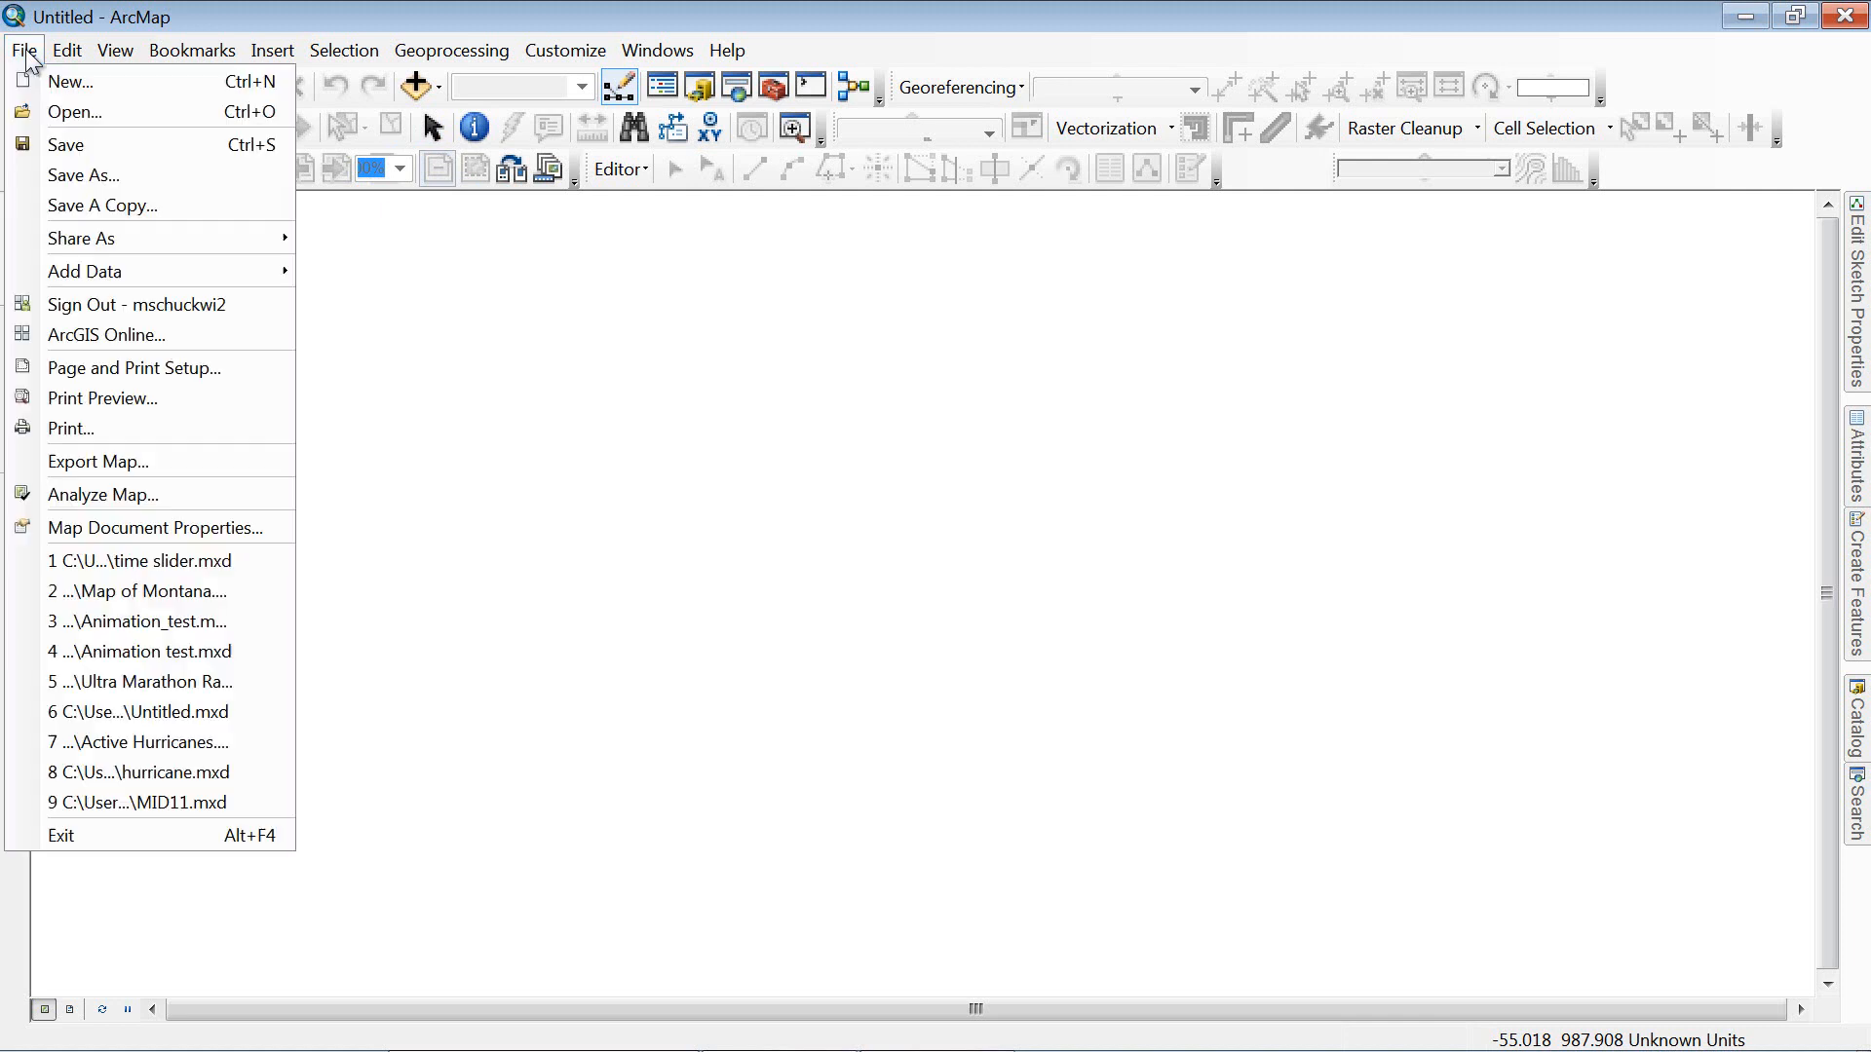
left_click(103, 333)
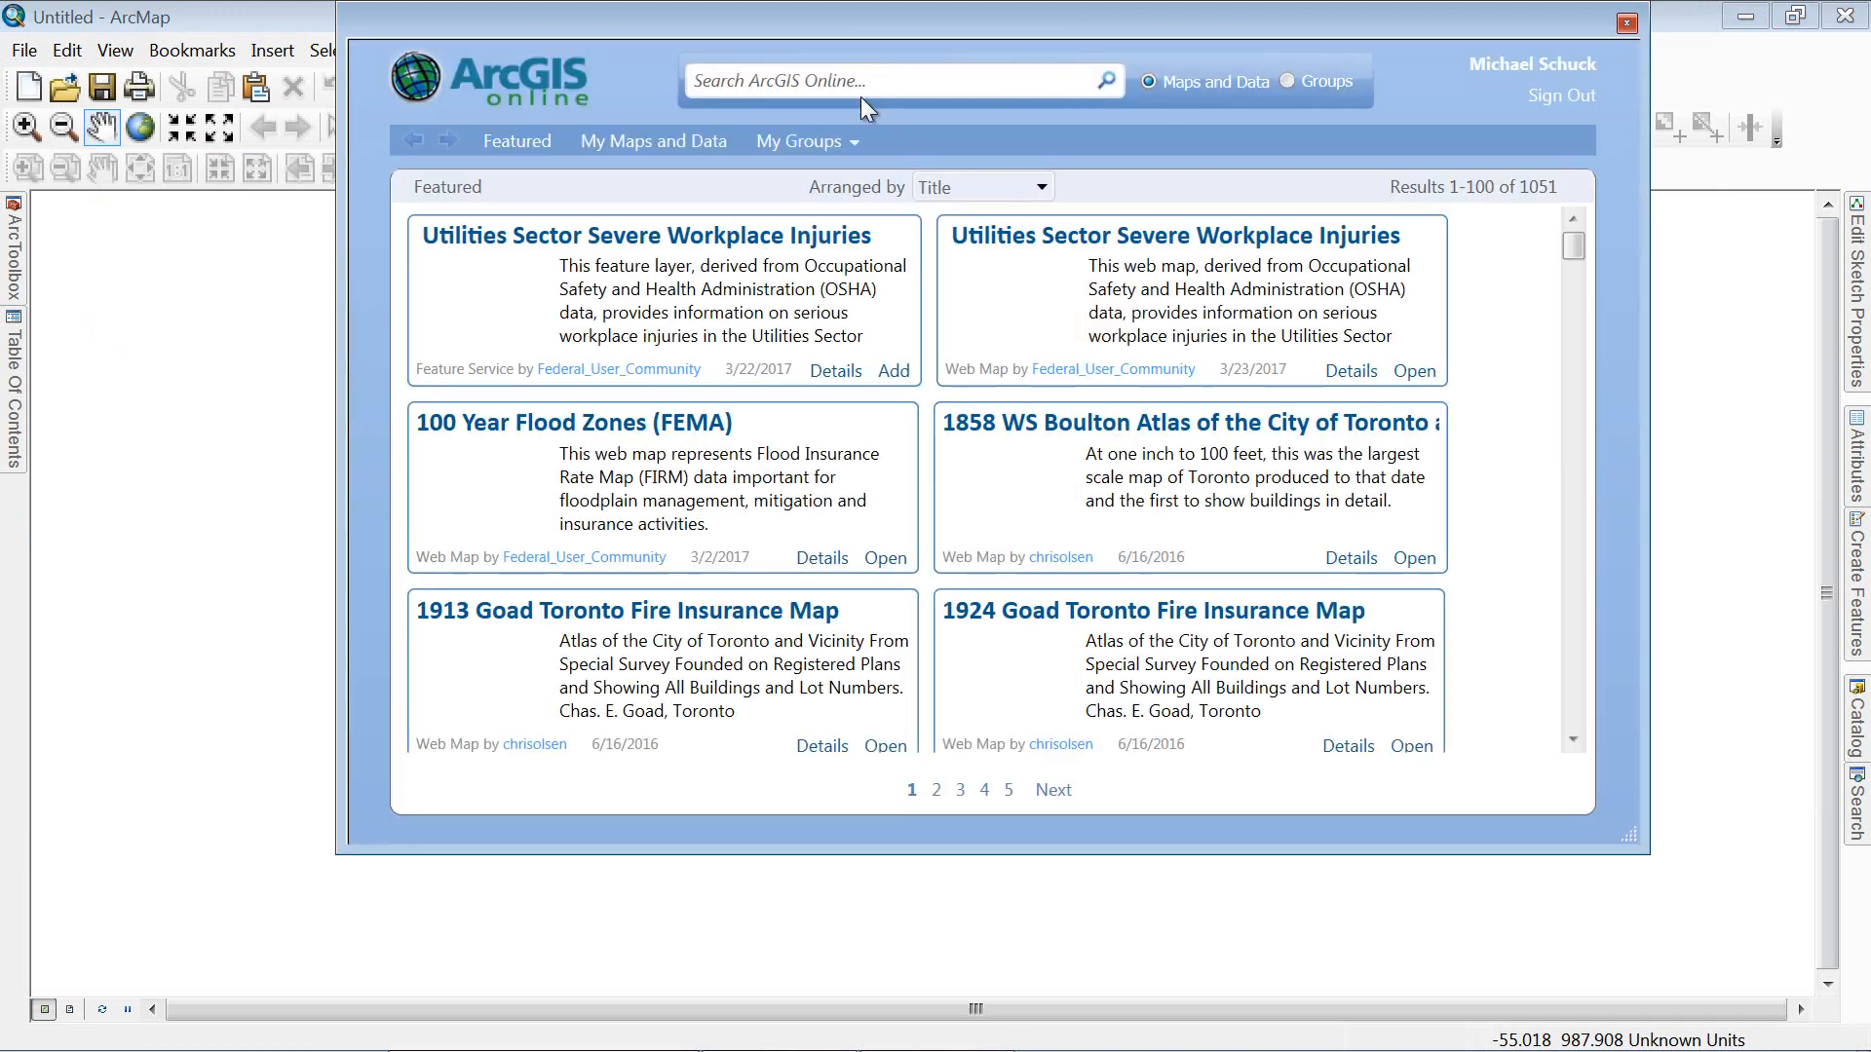
left_click(864, 88)
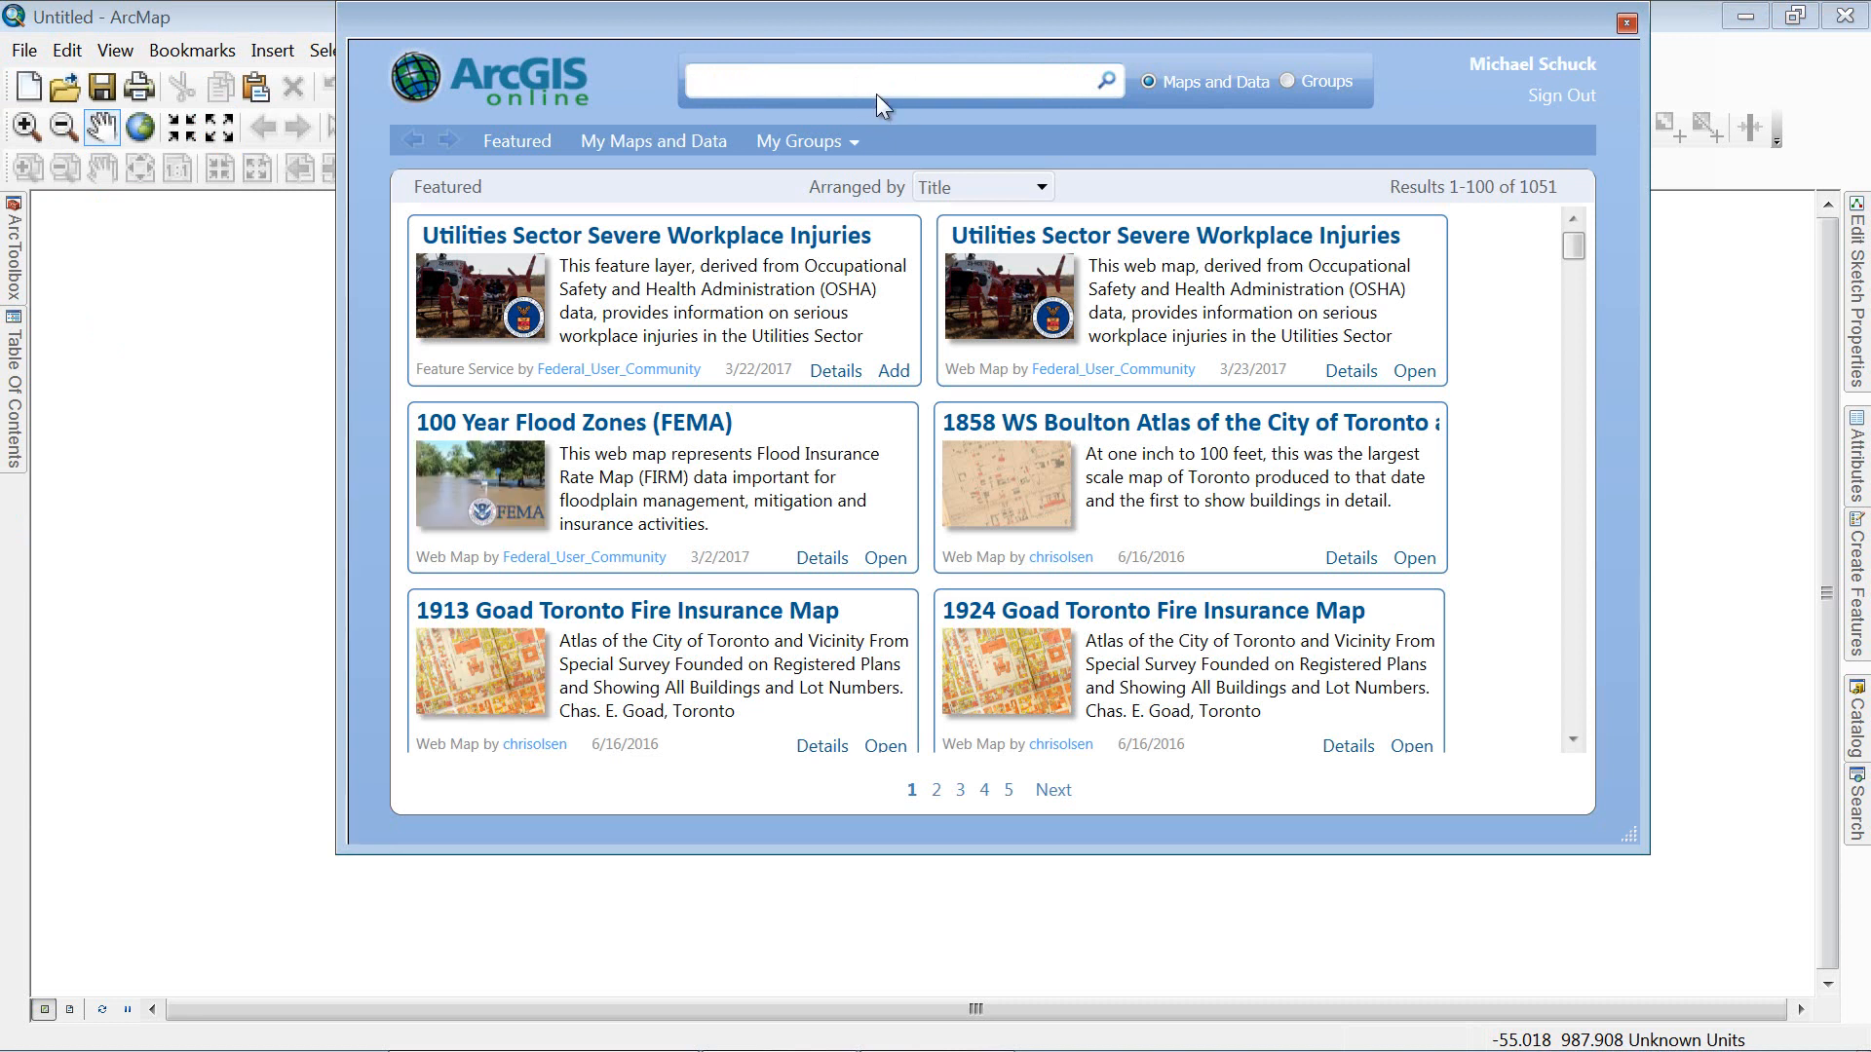
type("oklahoma earthqua")
key("Return")
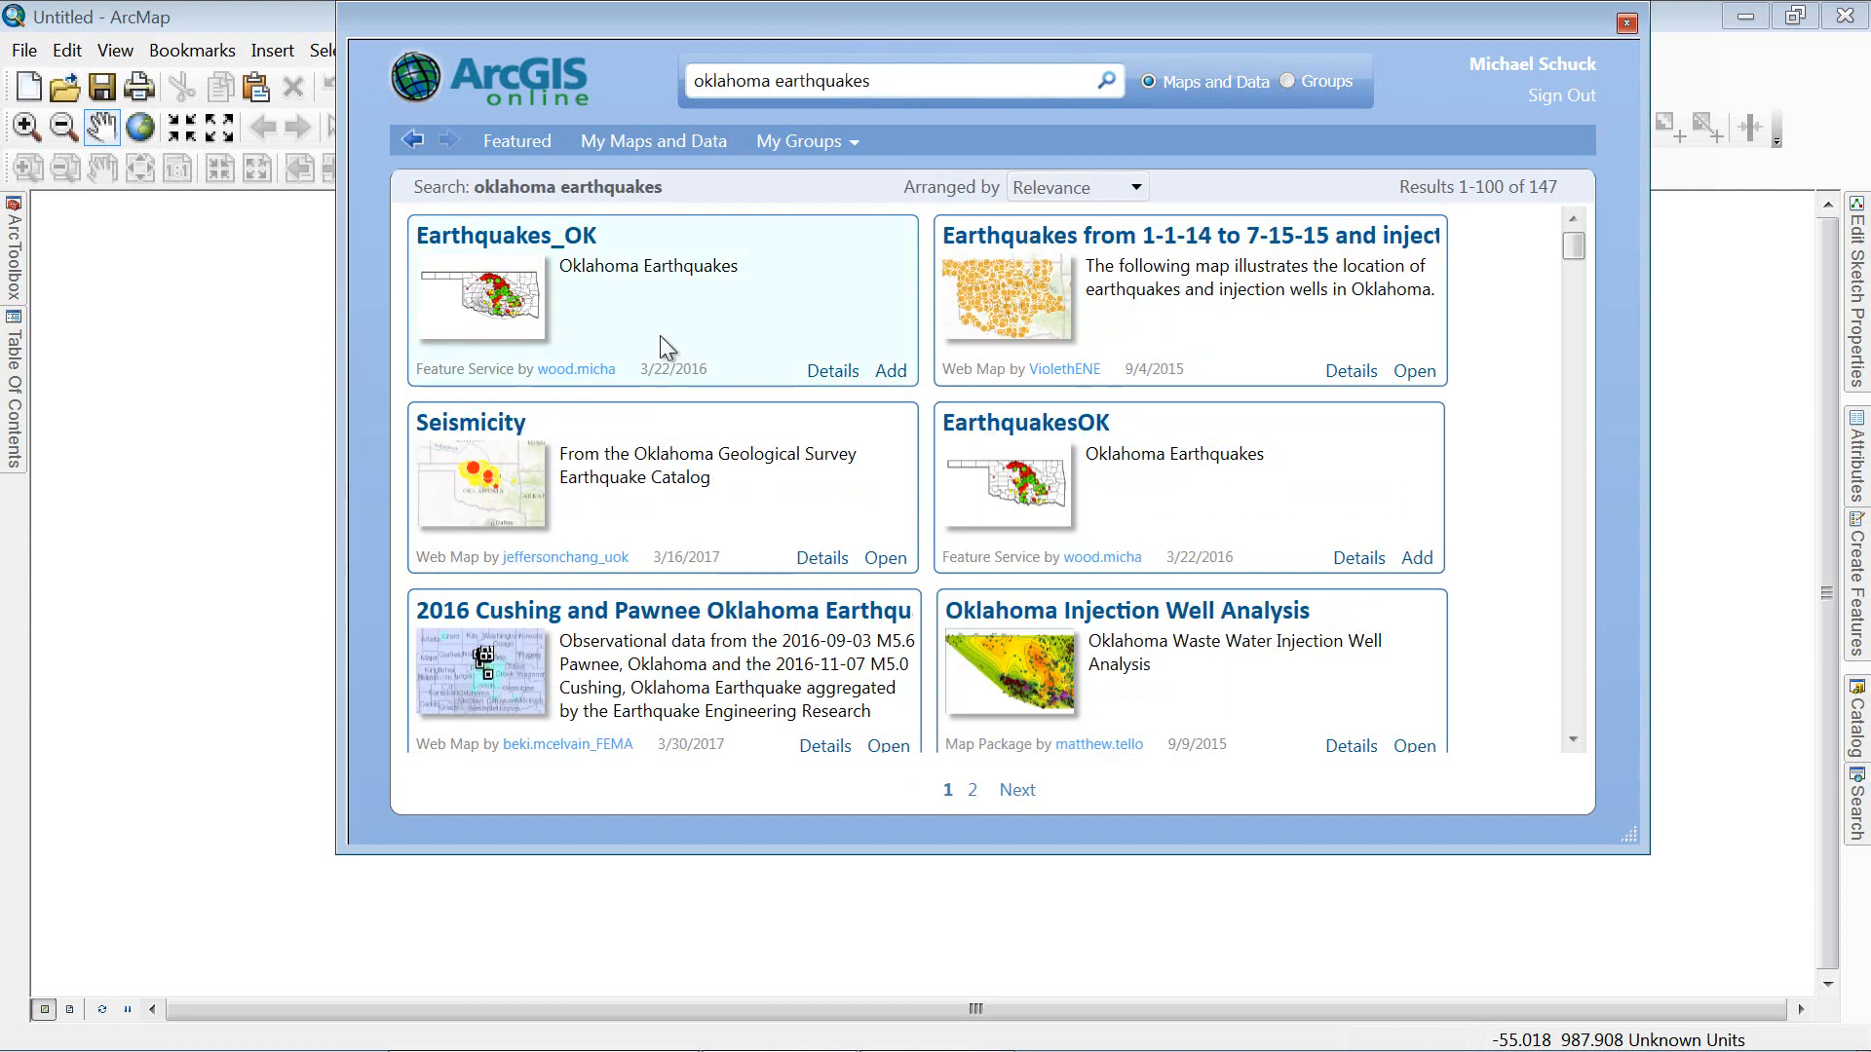
left_click(896, 372)
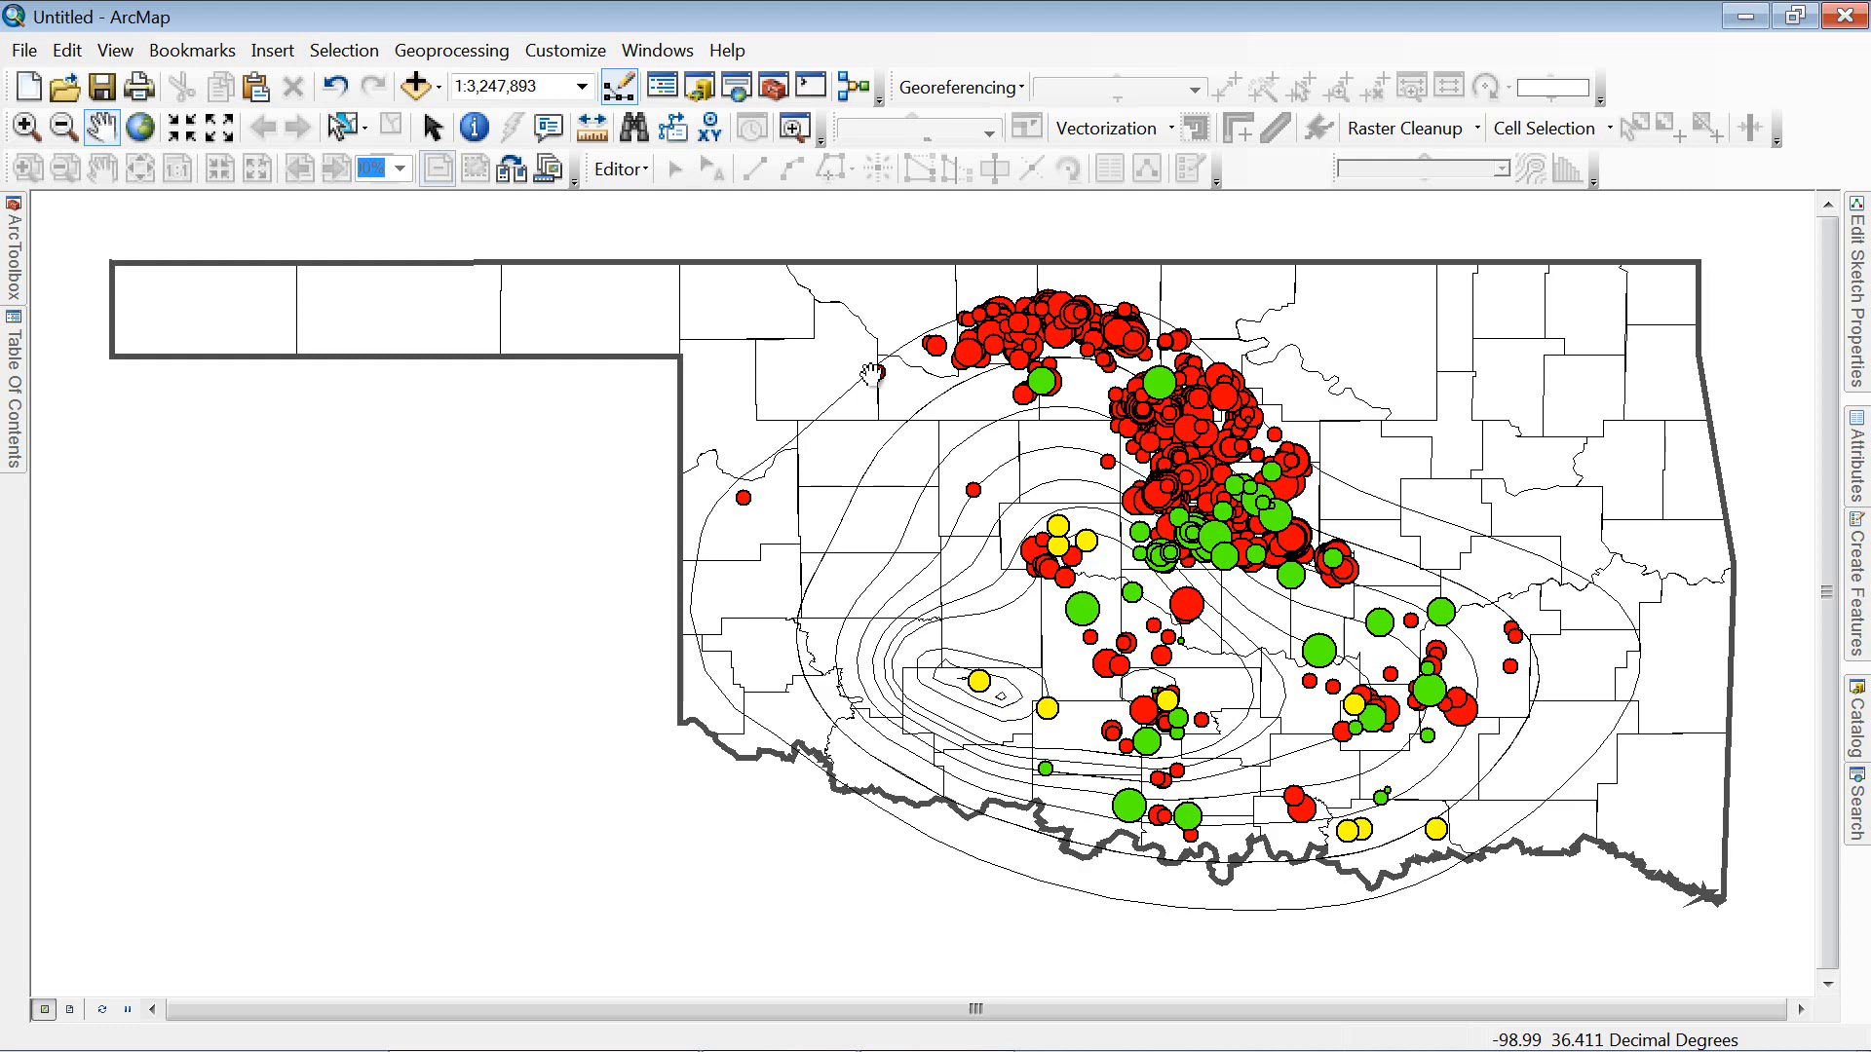
Step: Slide out the Table Of Contents to list the earthquake, seismic hazard and county layers
mouse_move(20, 398)
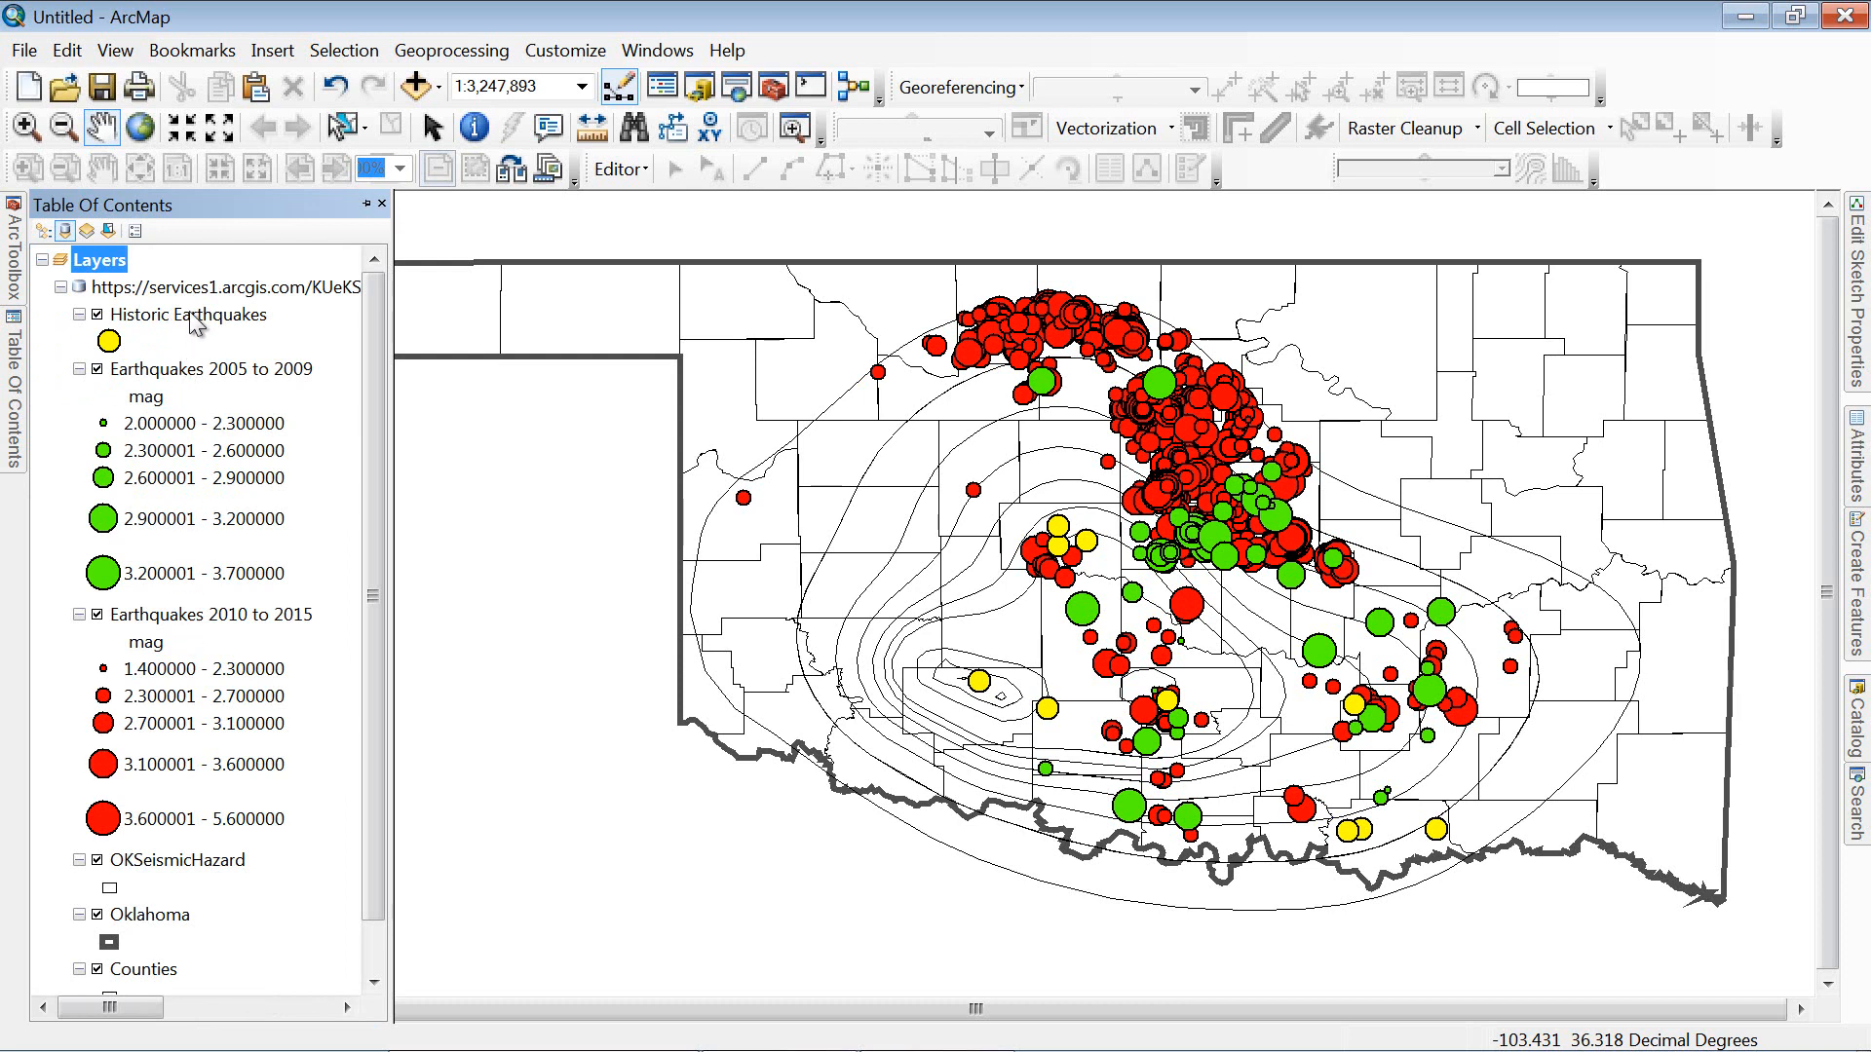
Step: Export all 76 Earthquakes 2005 to 2009 features, in the data frame's coordinate system, as OK_earthquakes_2005-2009
right_click(193, 372)
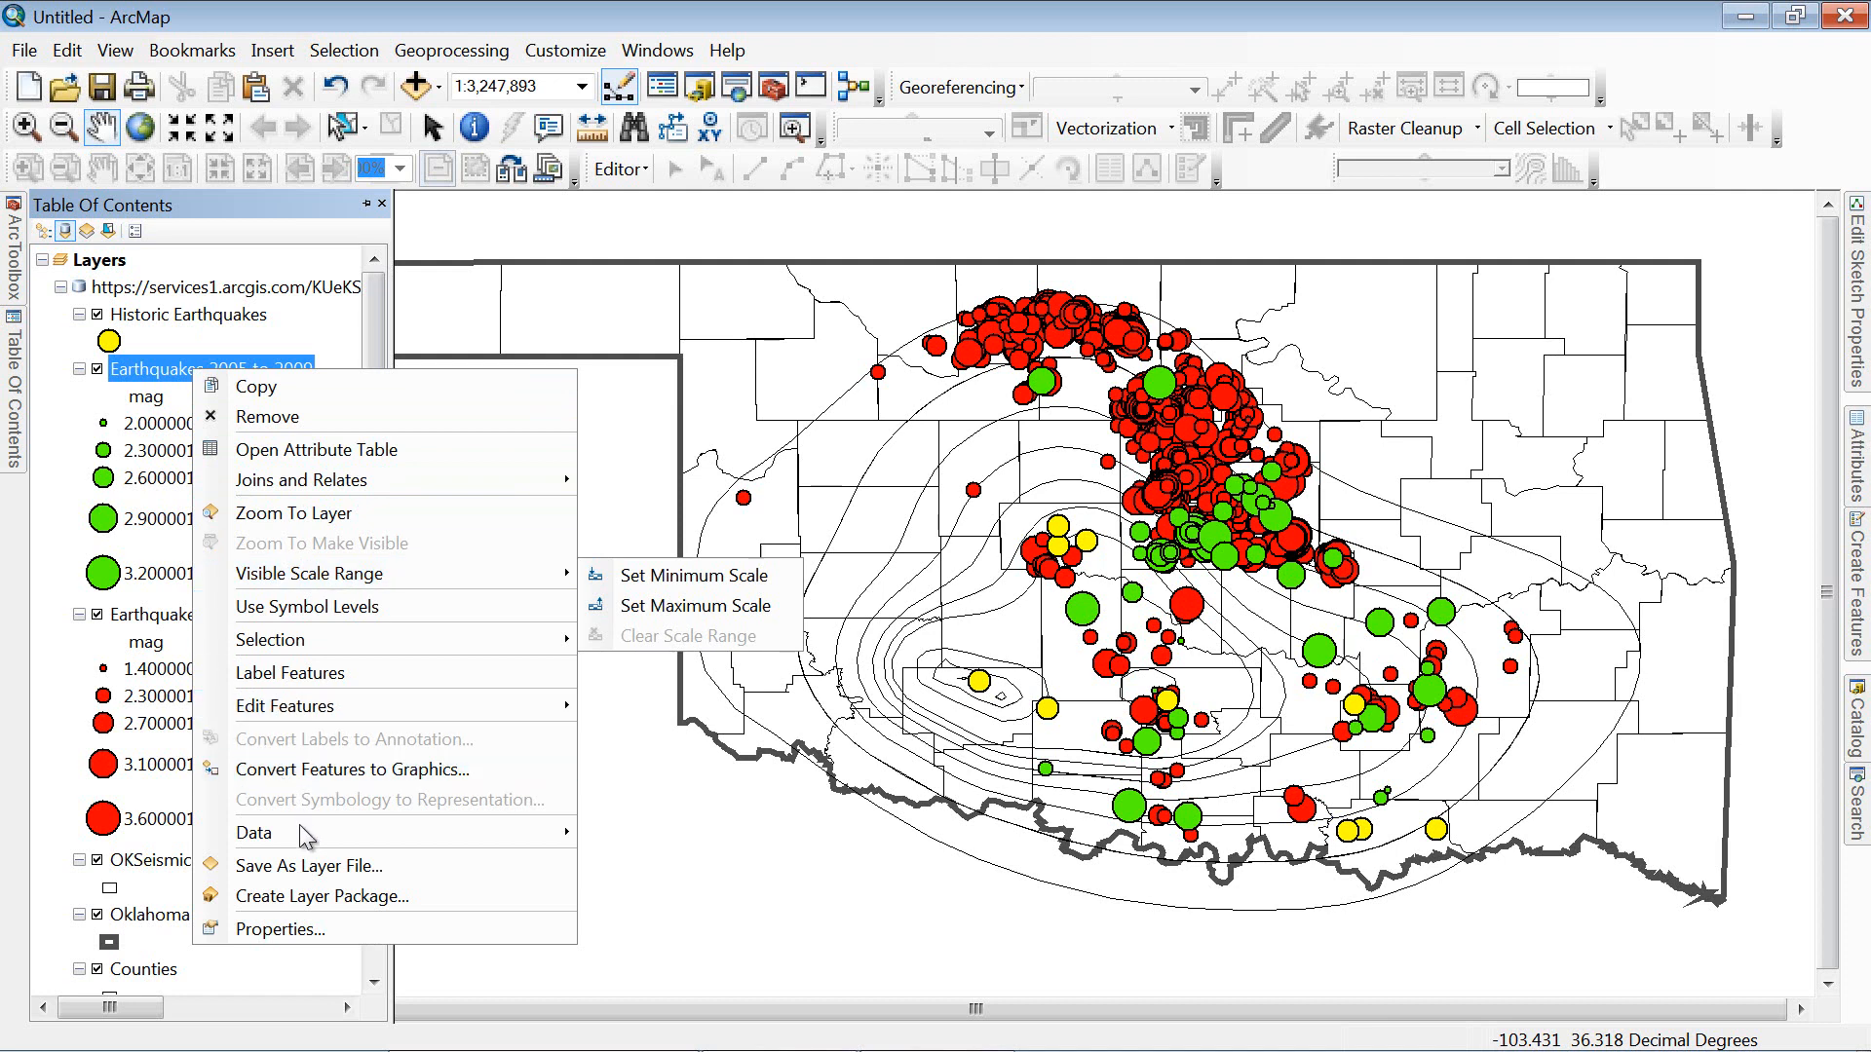
mouse_move(514, 836)
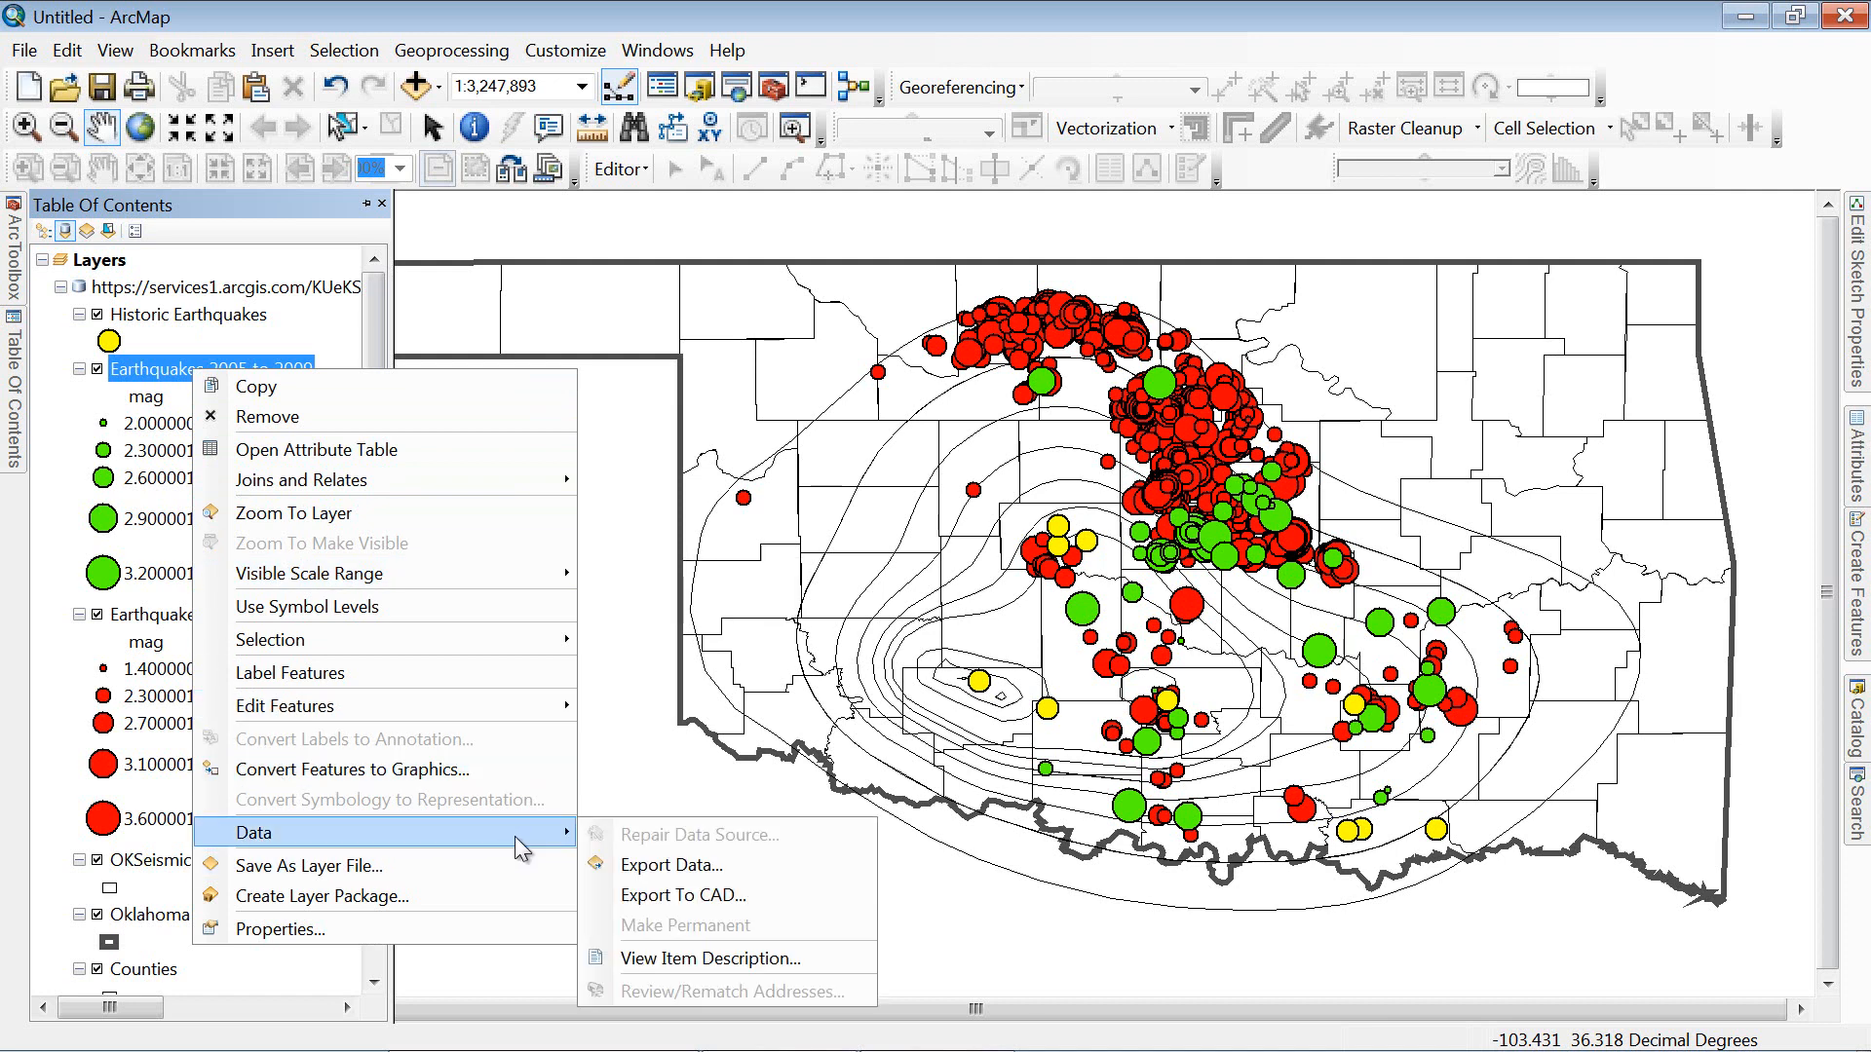
left_click(672, 864)
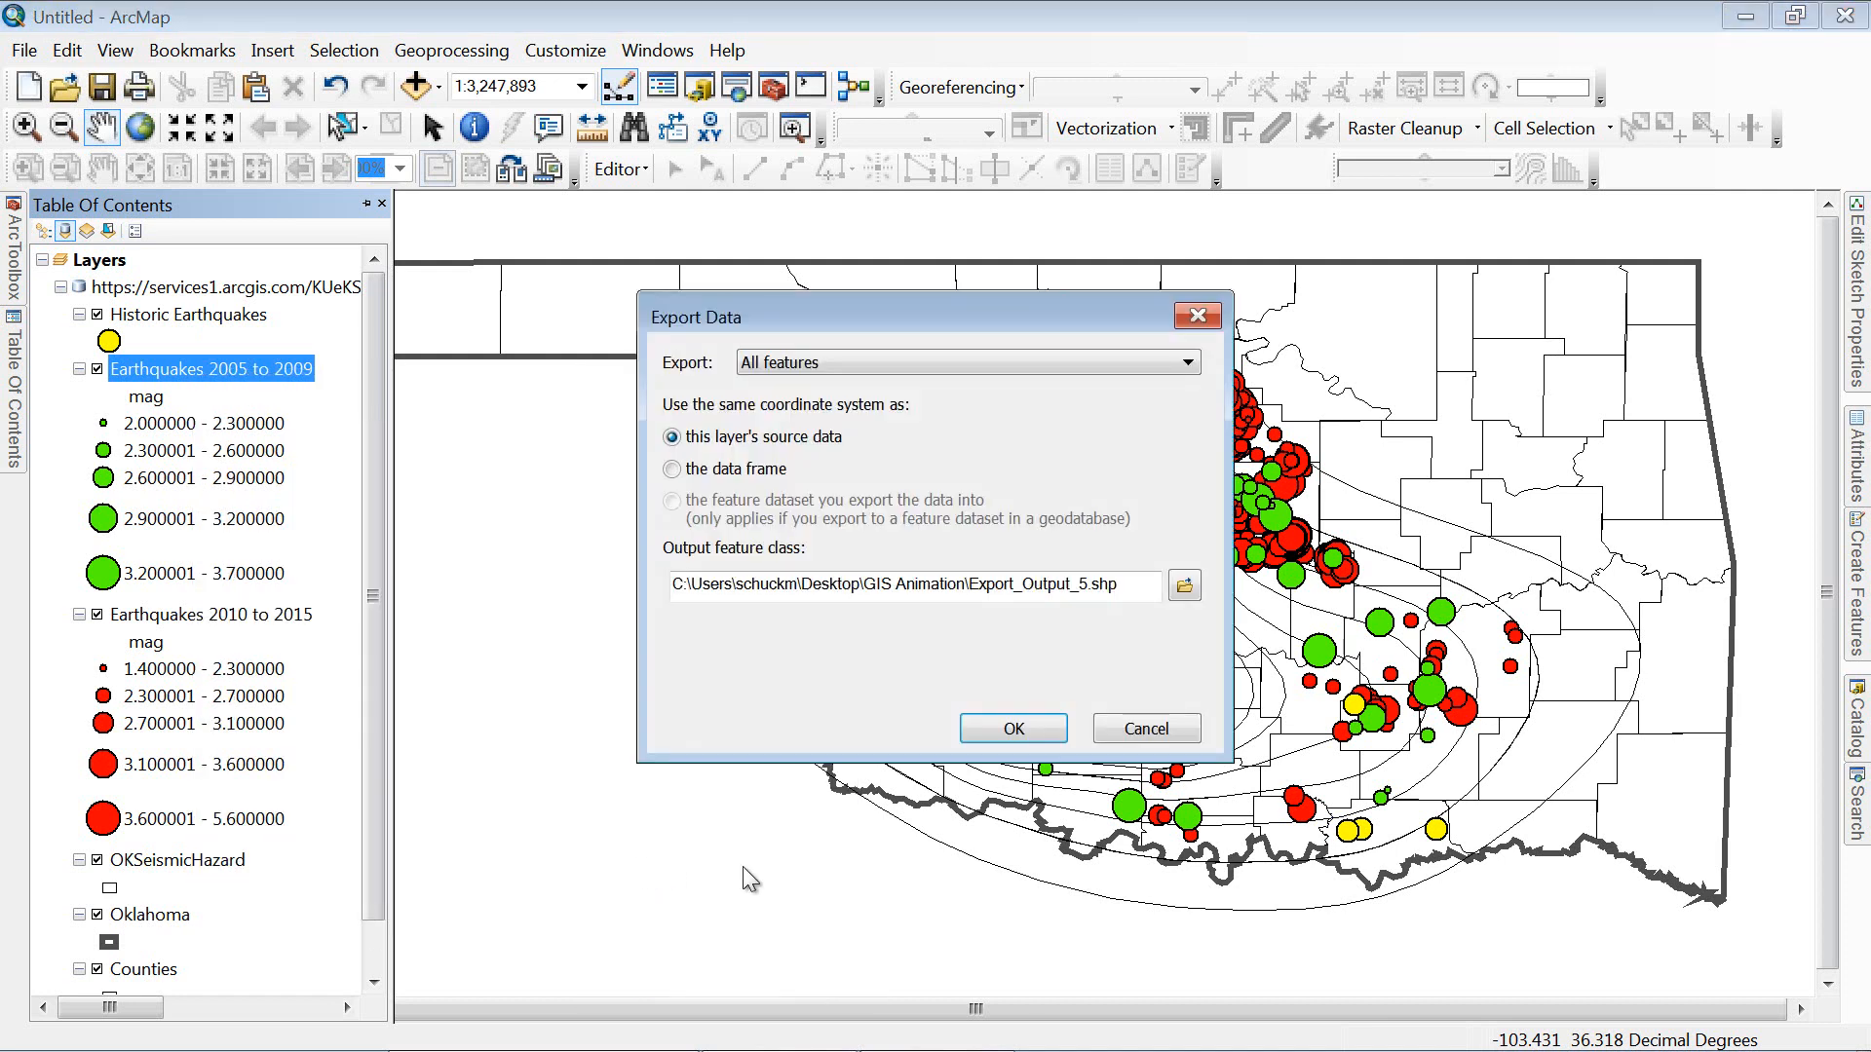
left_click(673, 468)
left_click_drag(1119, 583, 977, 582)
key("BackSpace")
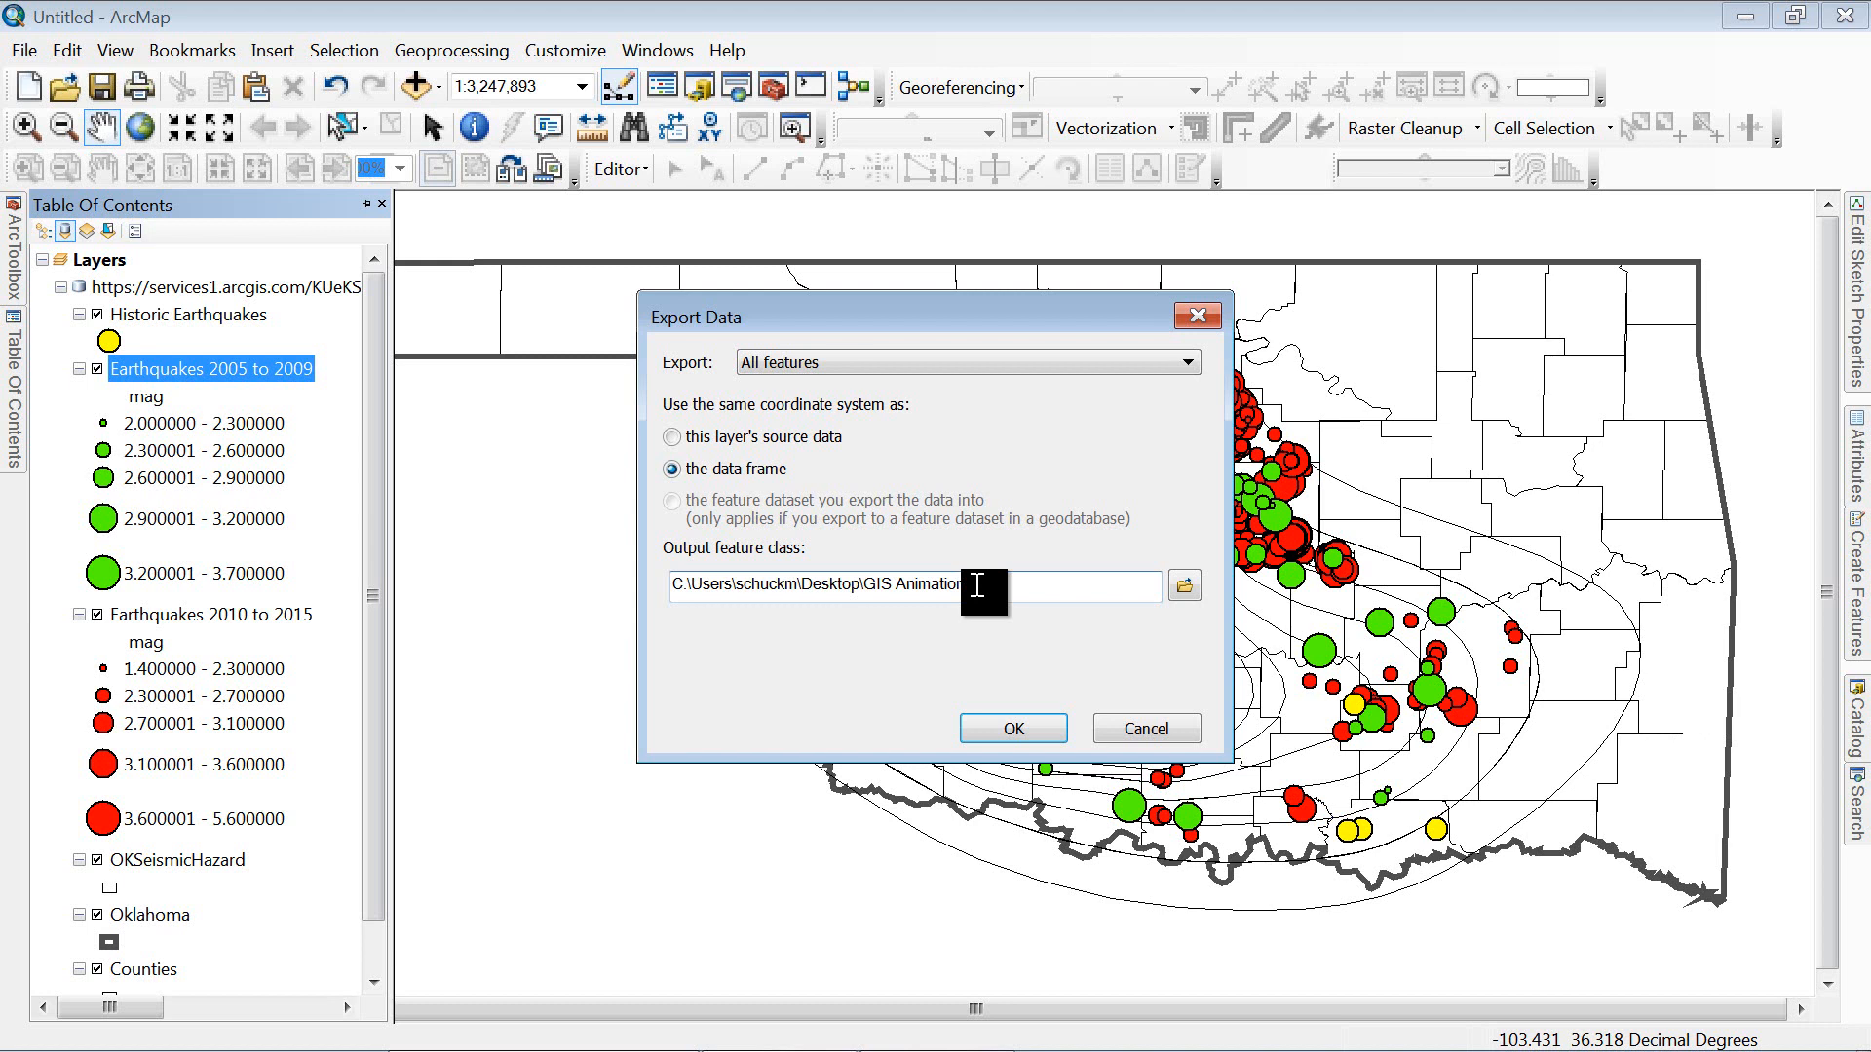
type("arthquakes_2005-2009")
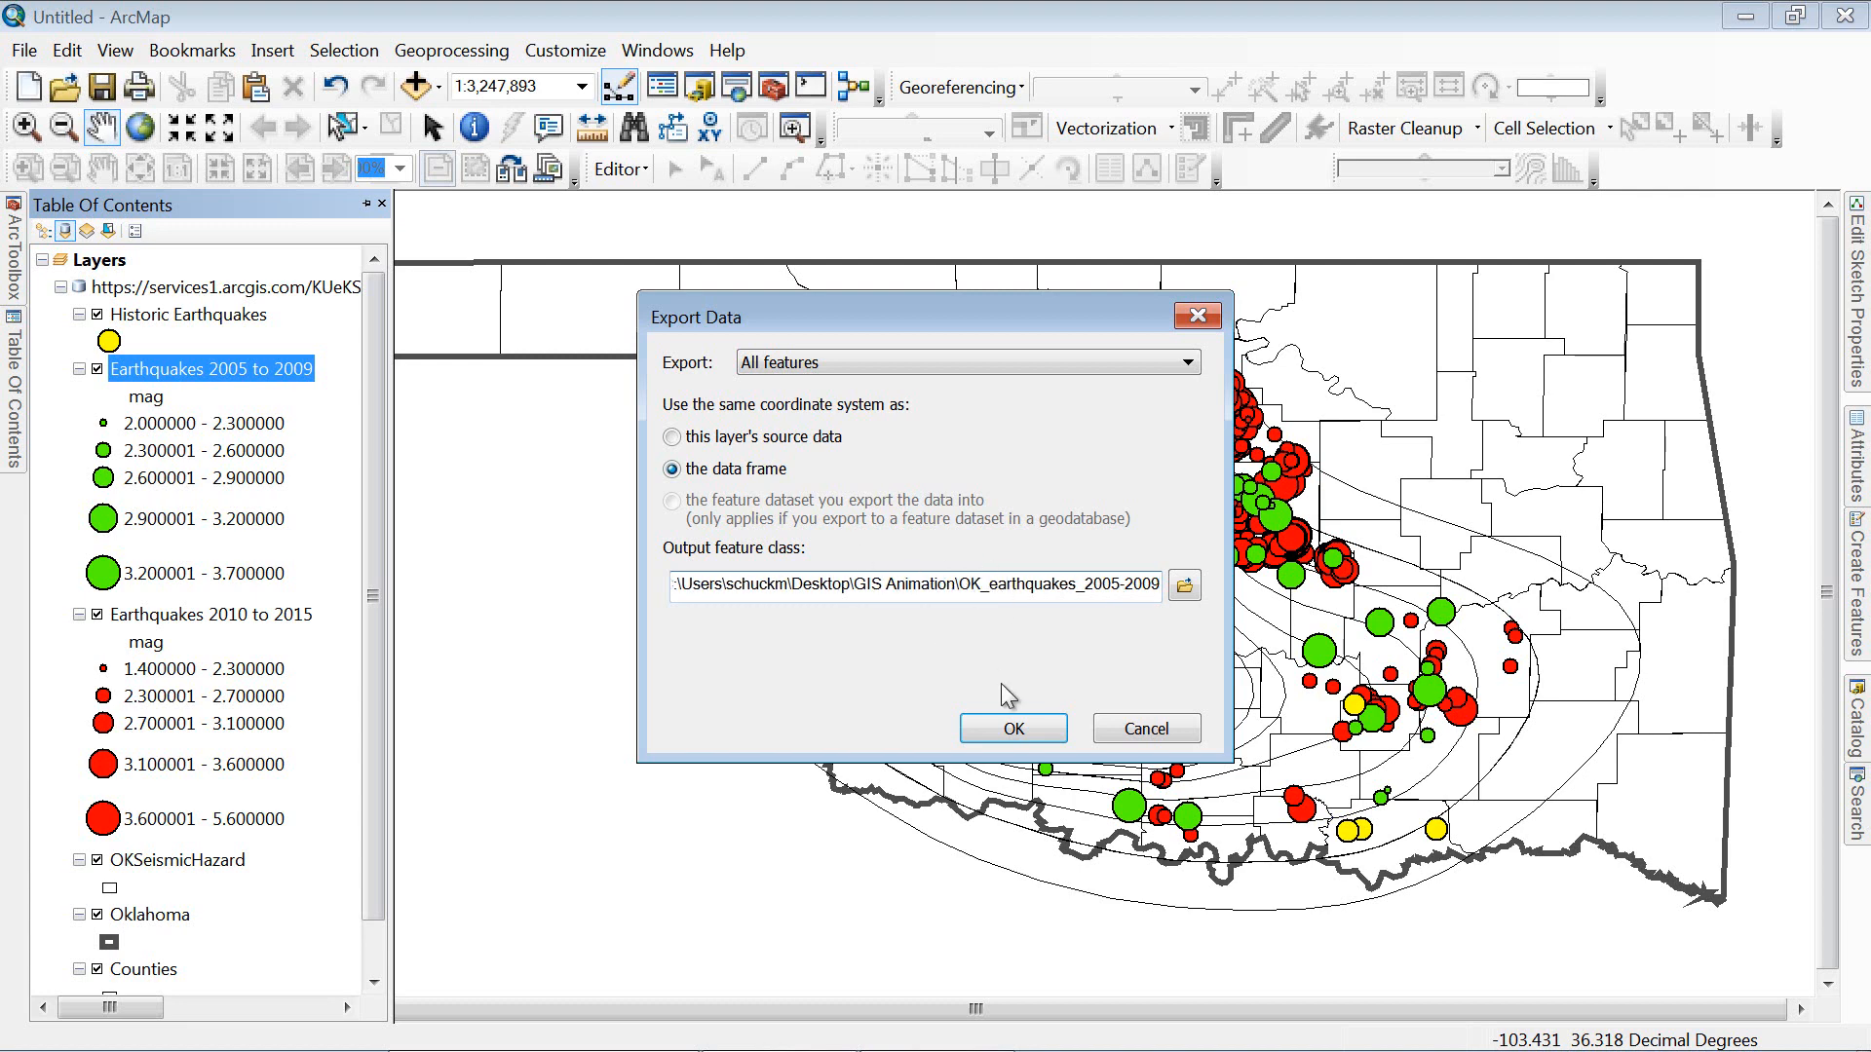
left_click(1011, 730)
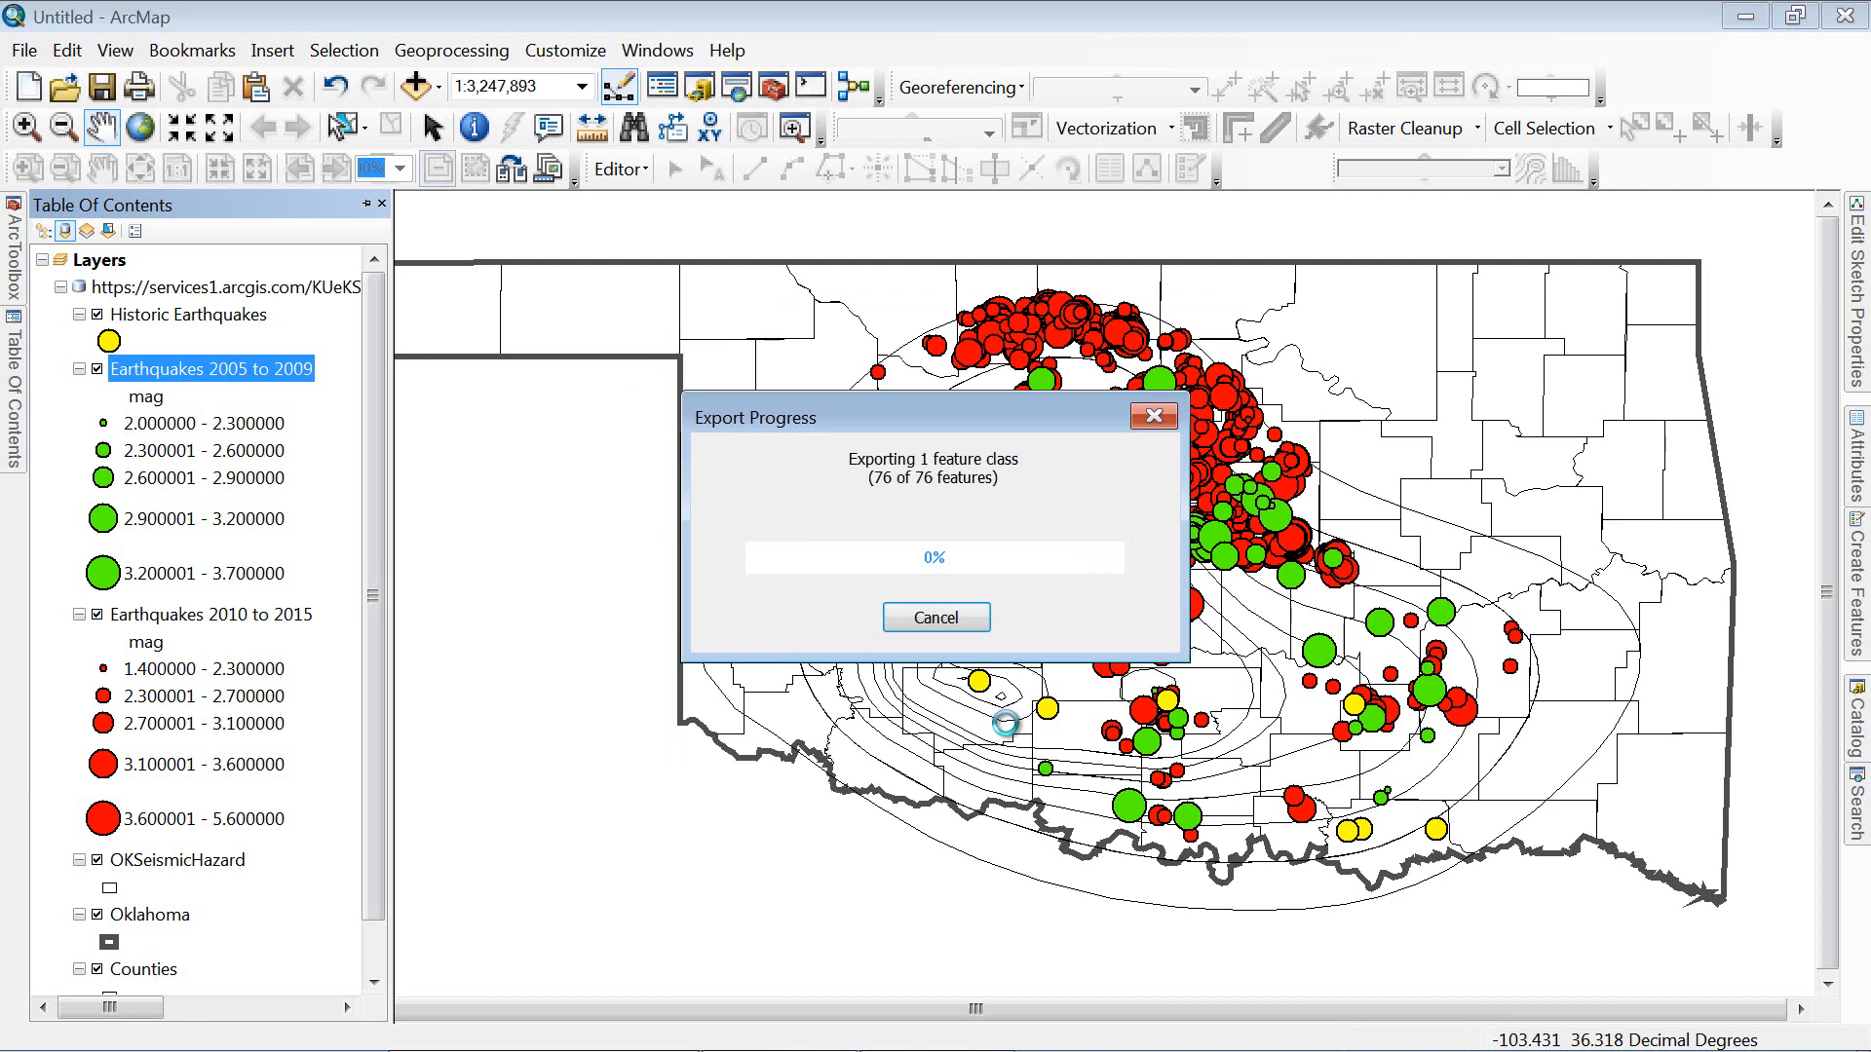
Step: Add OK_earthquakes_2005-2009 to the map and hide the Historic, 2005–2009 and 2010–2015 service layers
left_click(1053, 646)
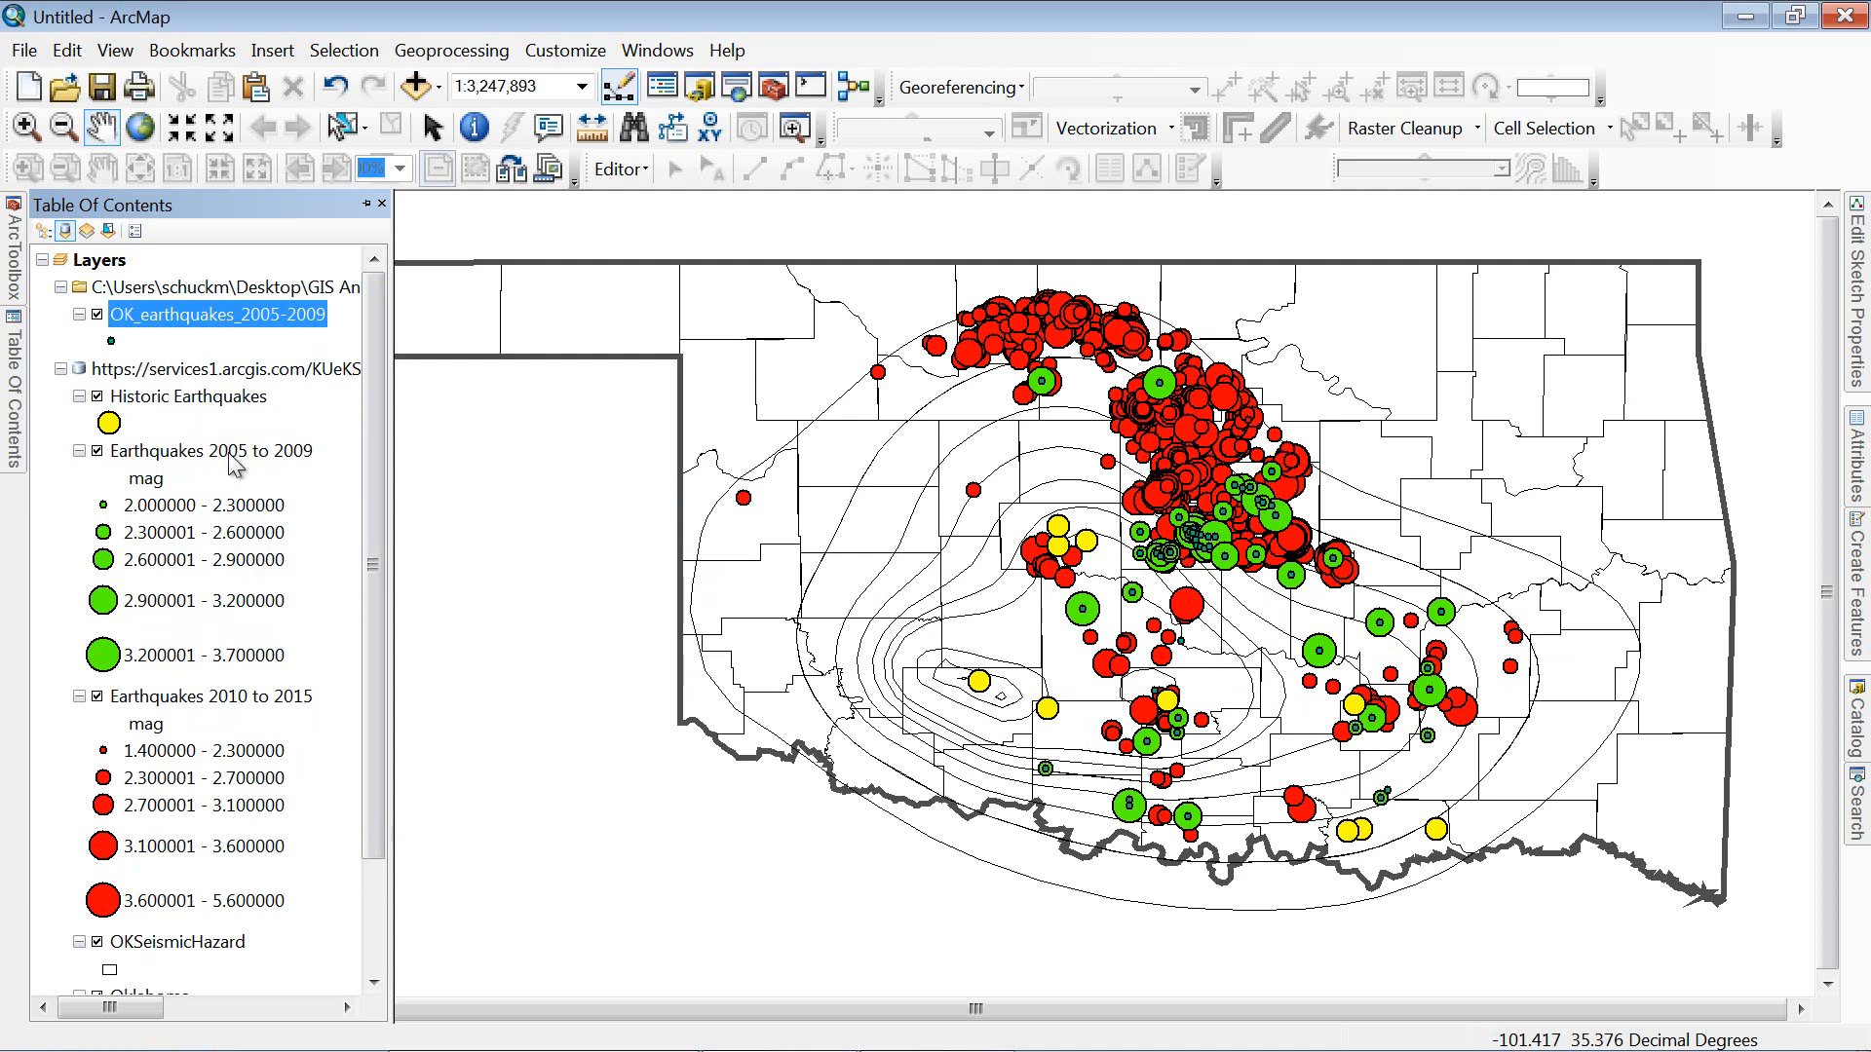
left_click(96, 397)
left_click(96, 451)
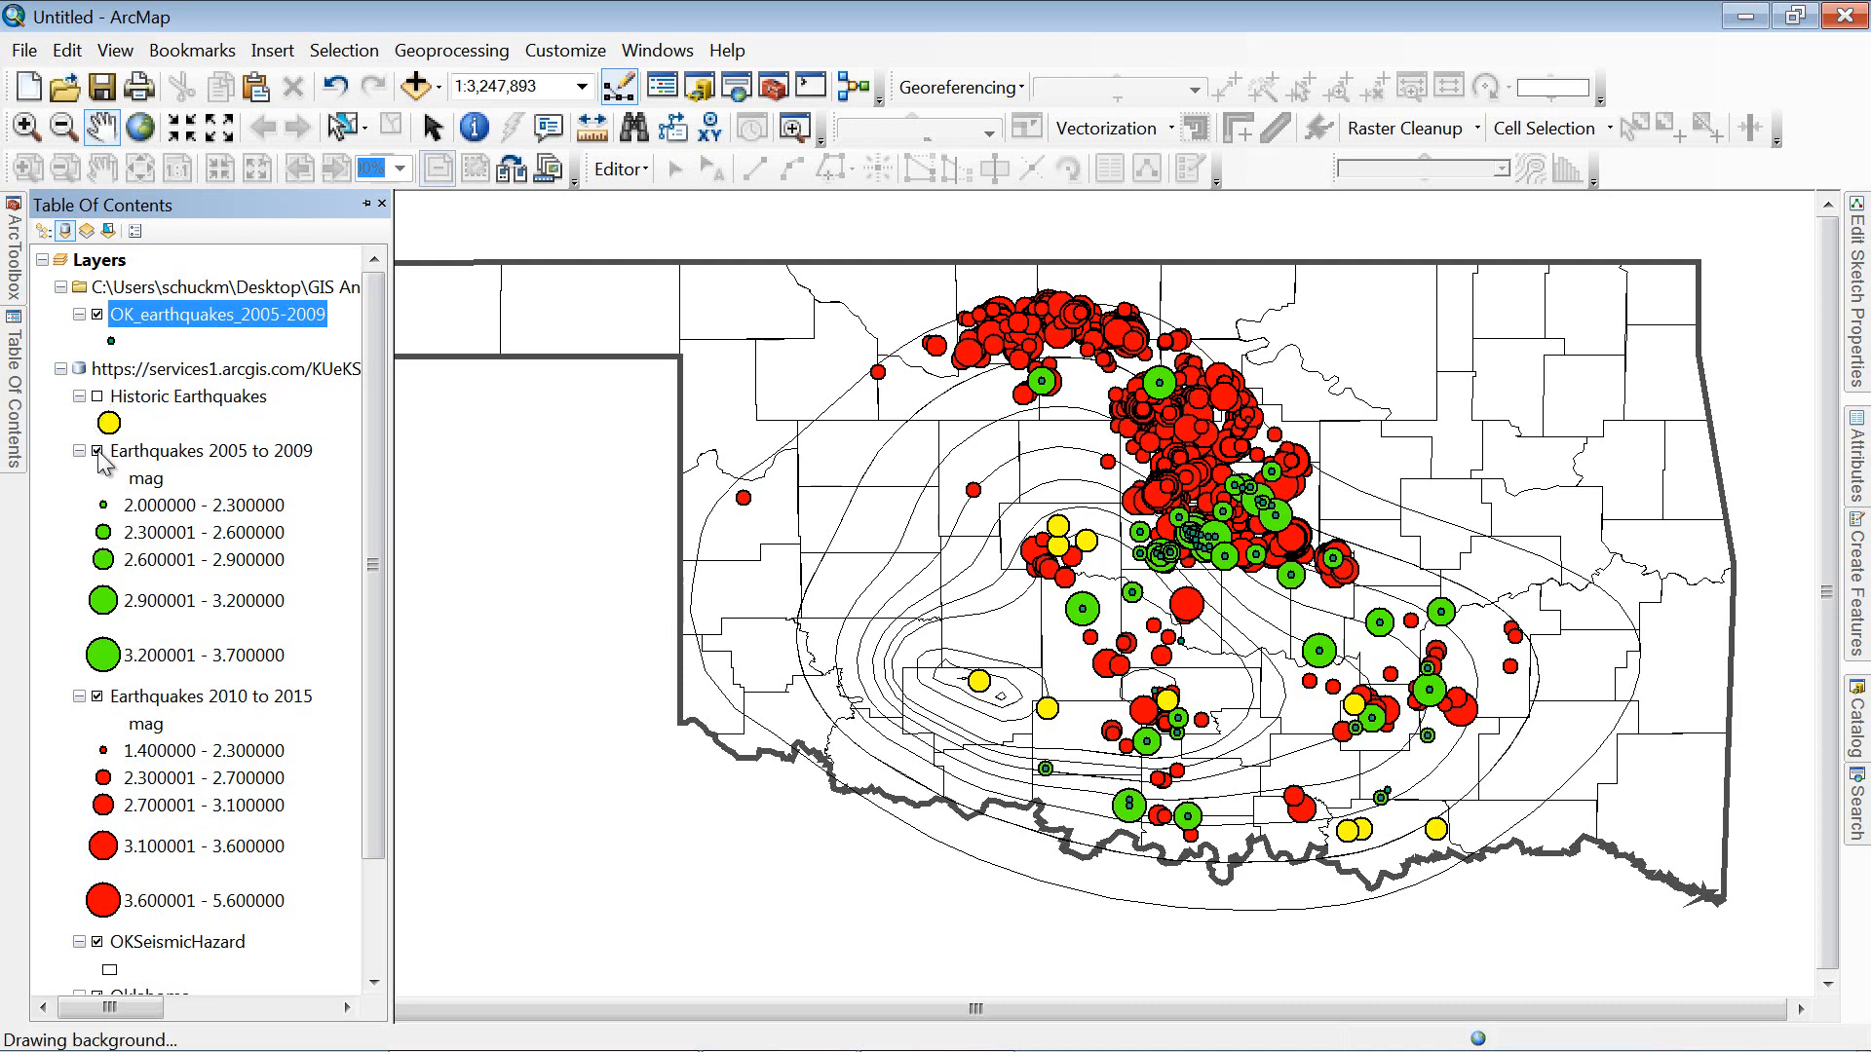
left_click(96, 697)
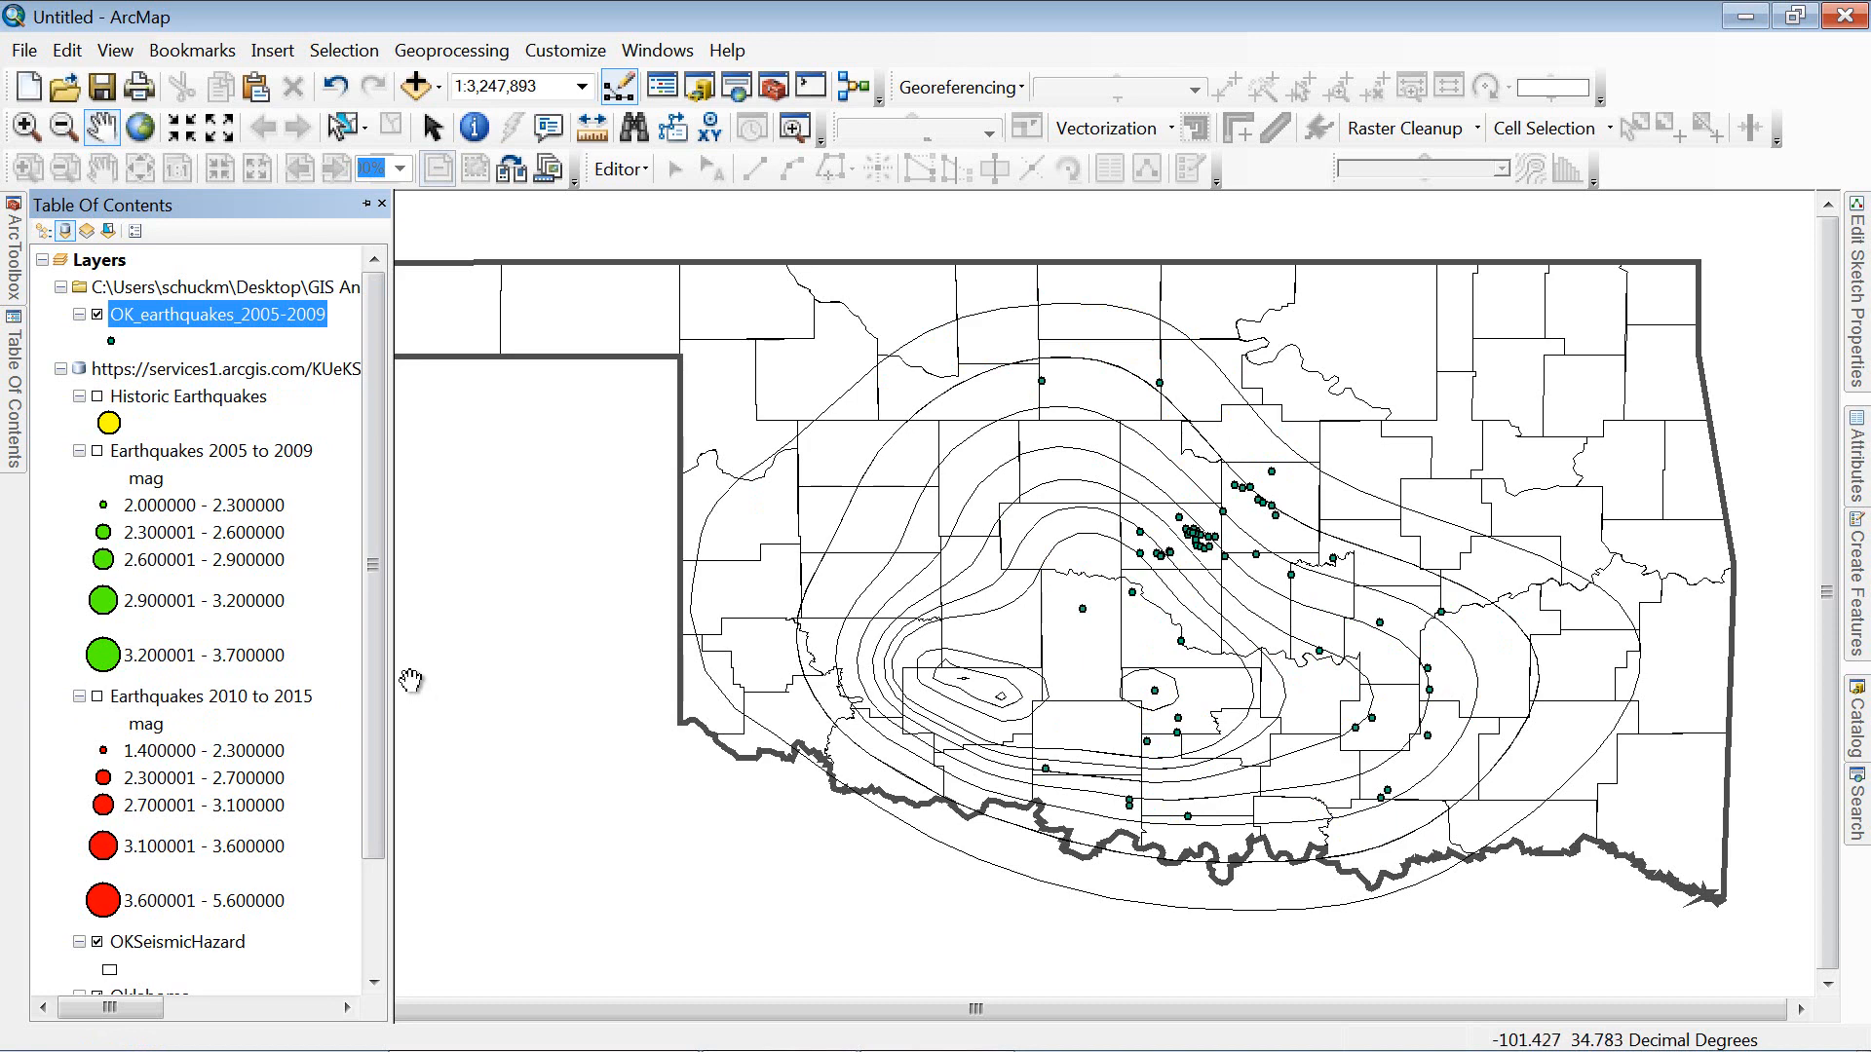
Step: Set OK_earthquakes_2005-2009 symbology to Quantities > Graduated symbols using the mag field
right_click(266, 317)
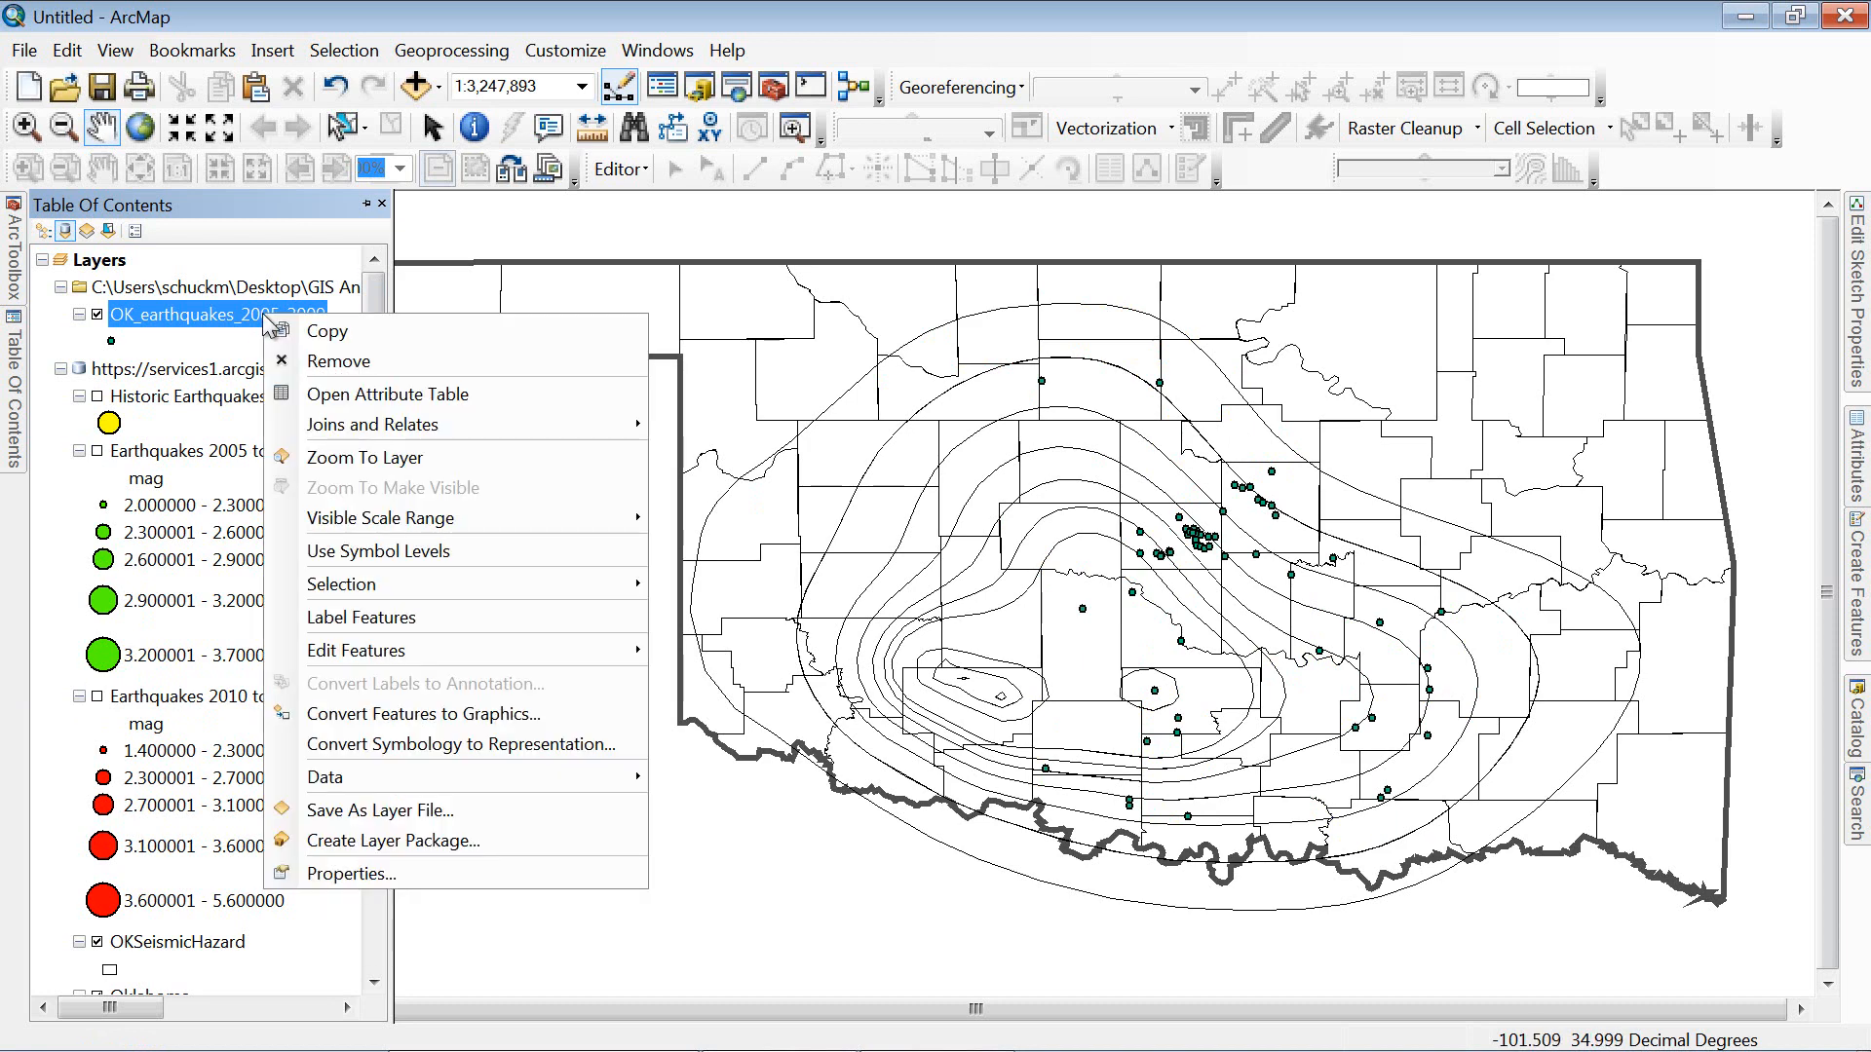
left_click(351, 873)
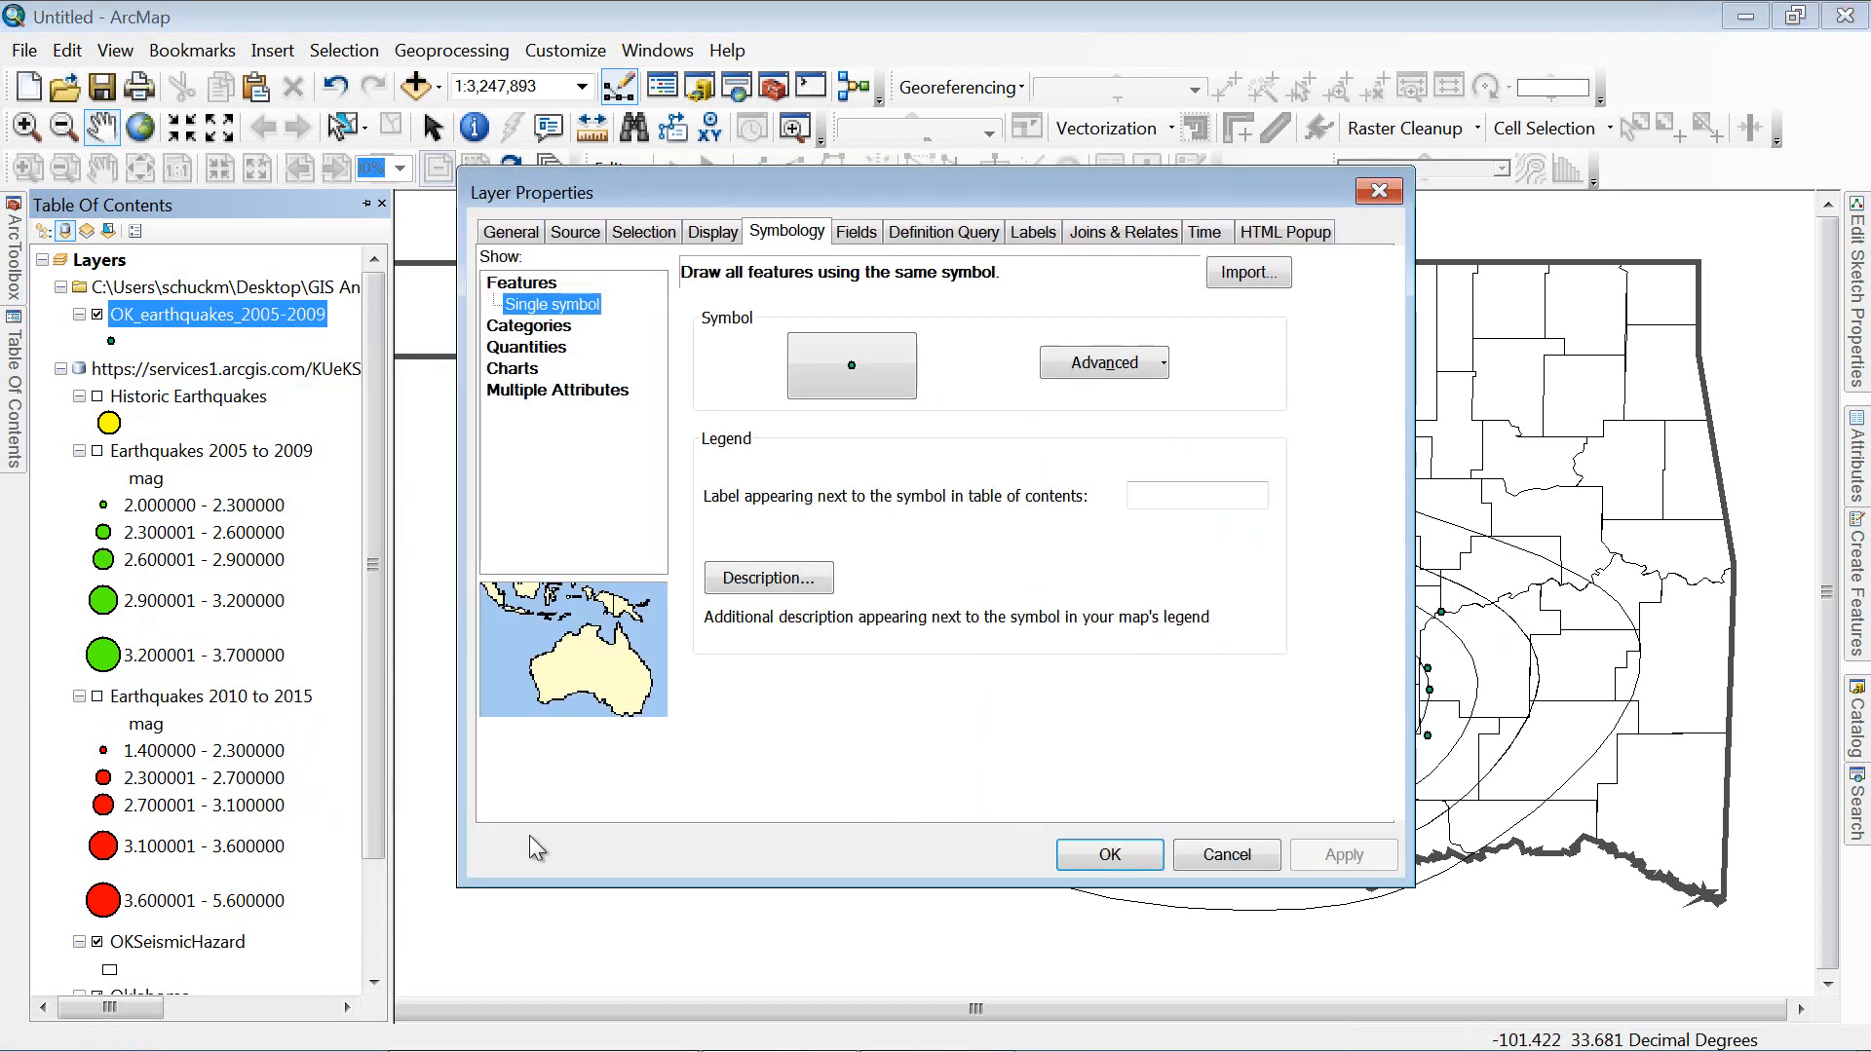
left_click(558, 348)
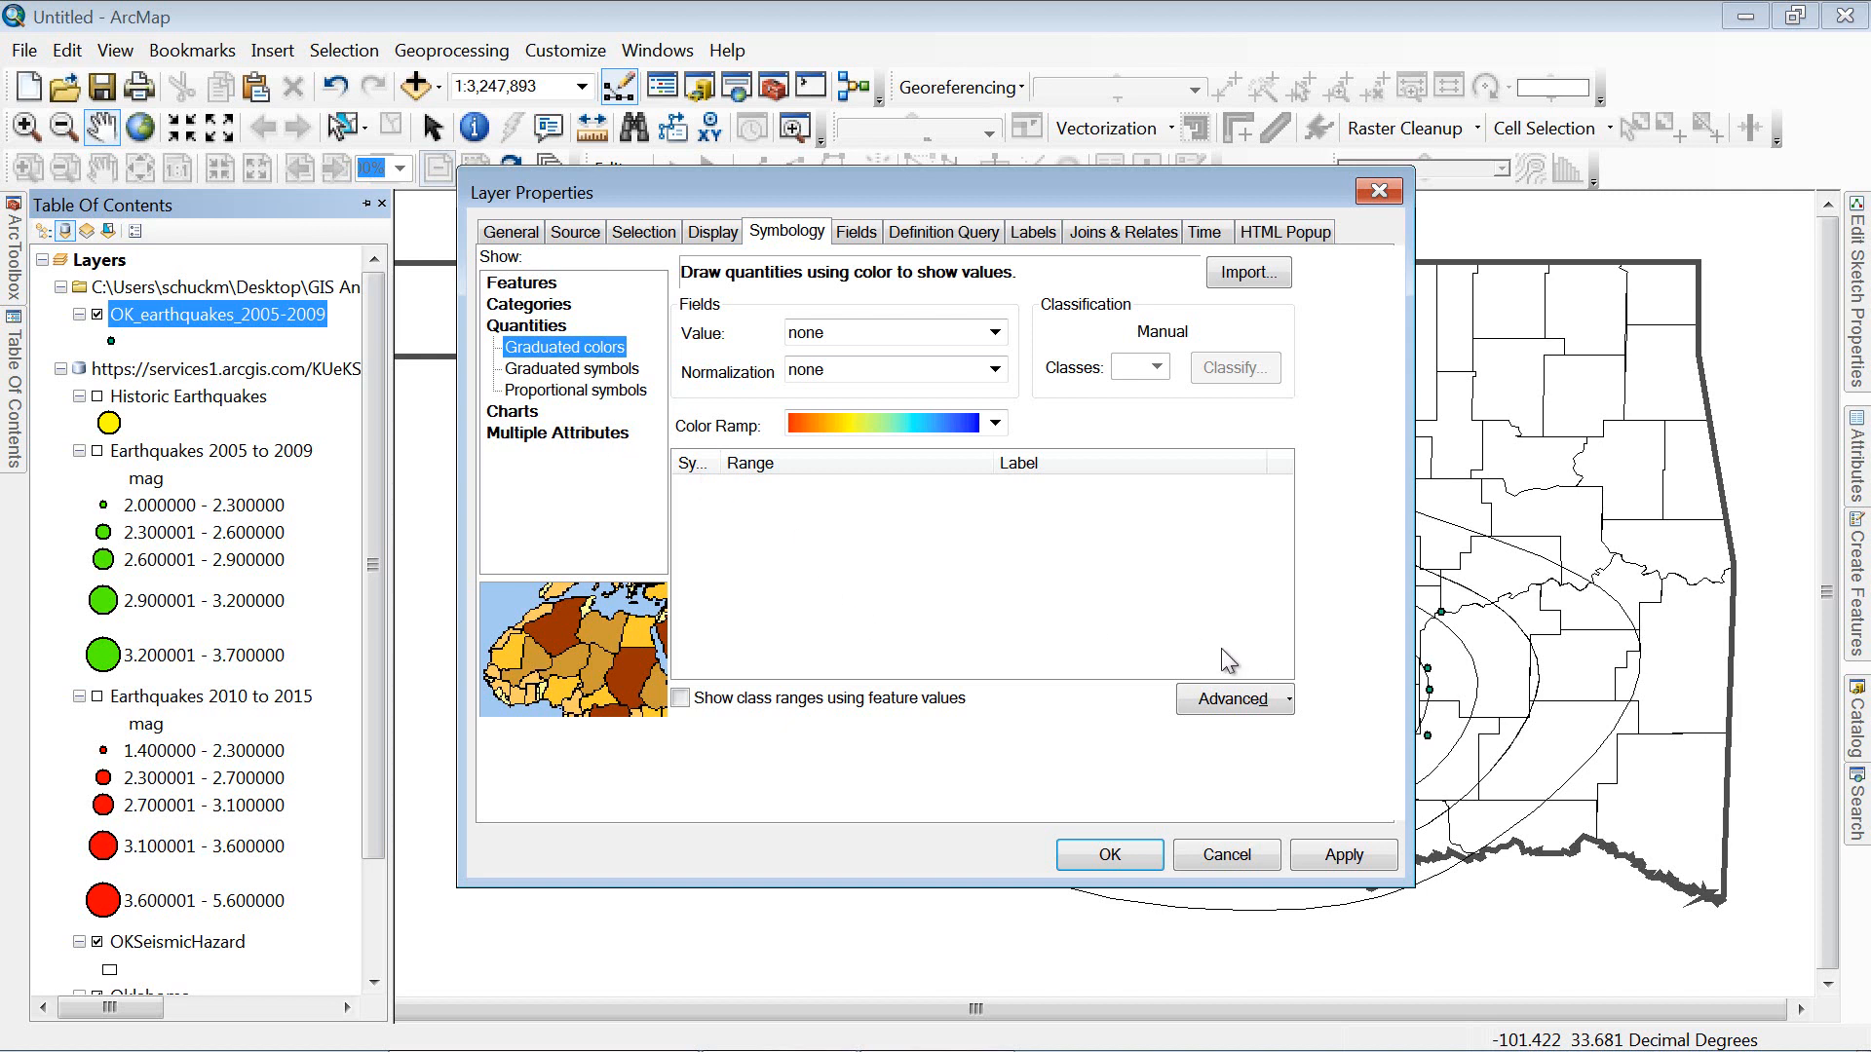
left_click(575, 370)
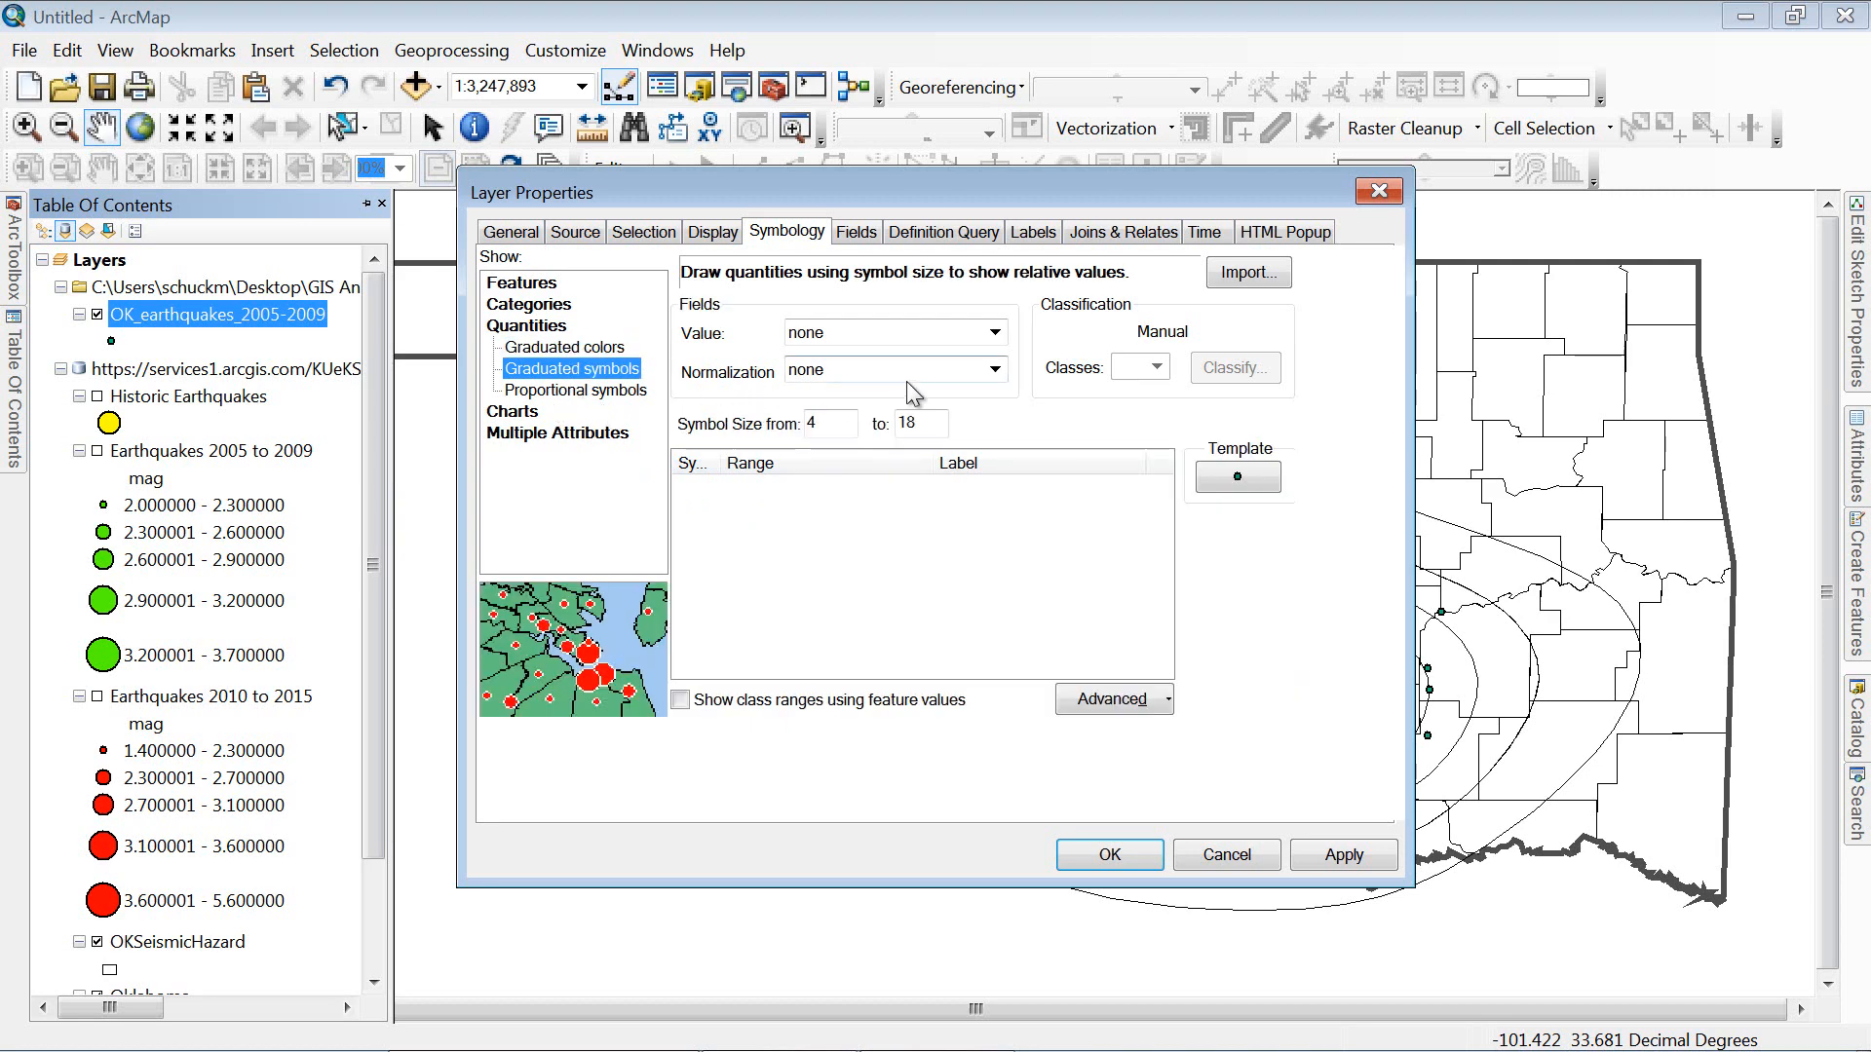
left_click(995, 332)
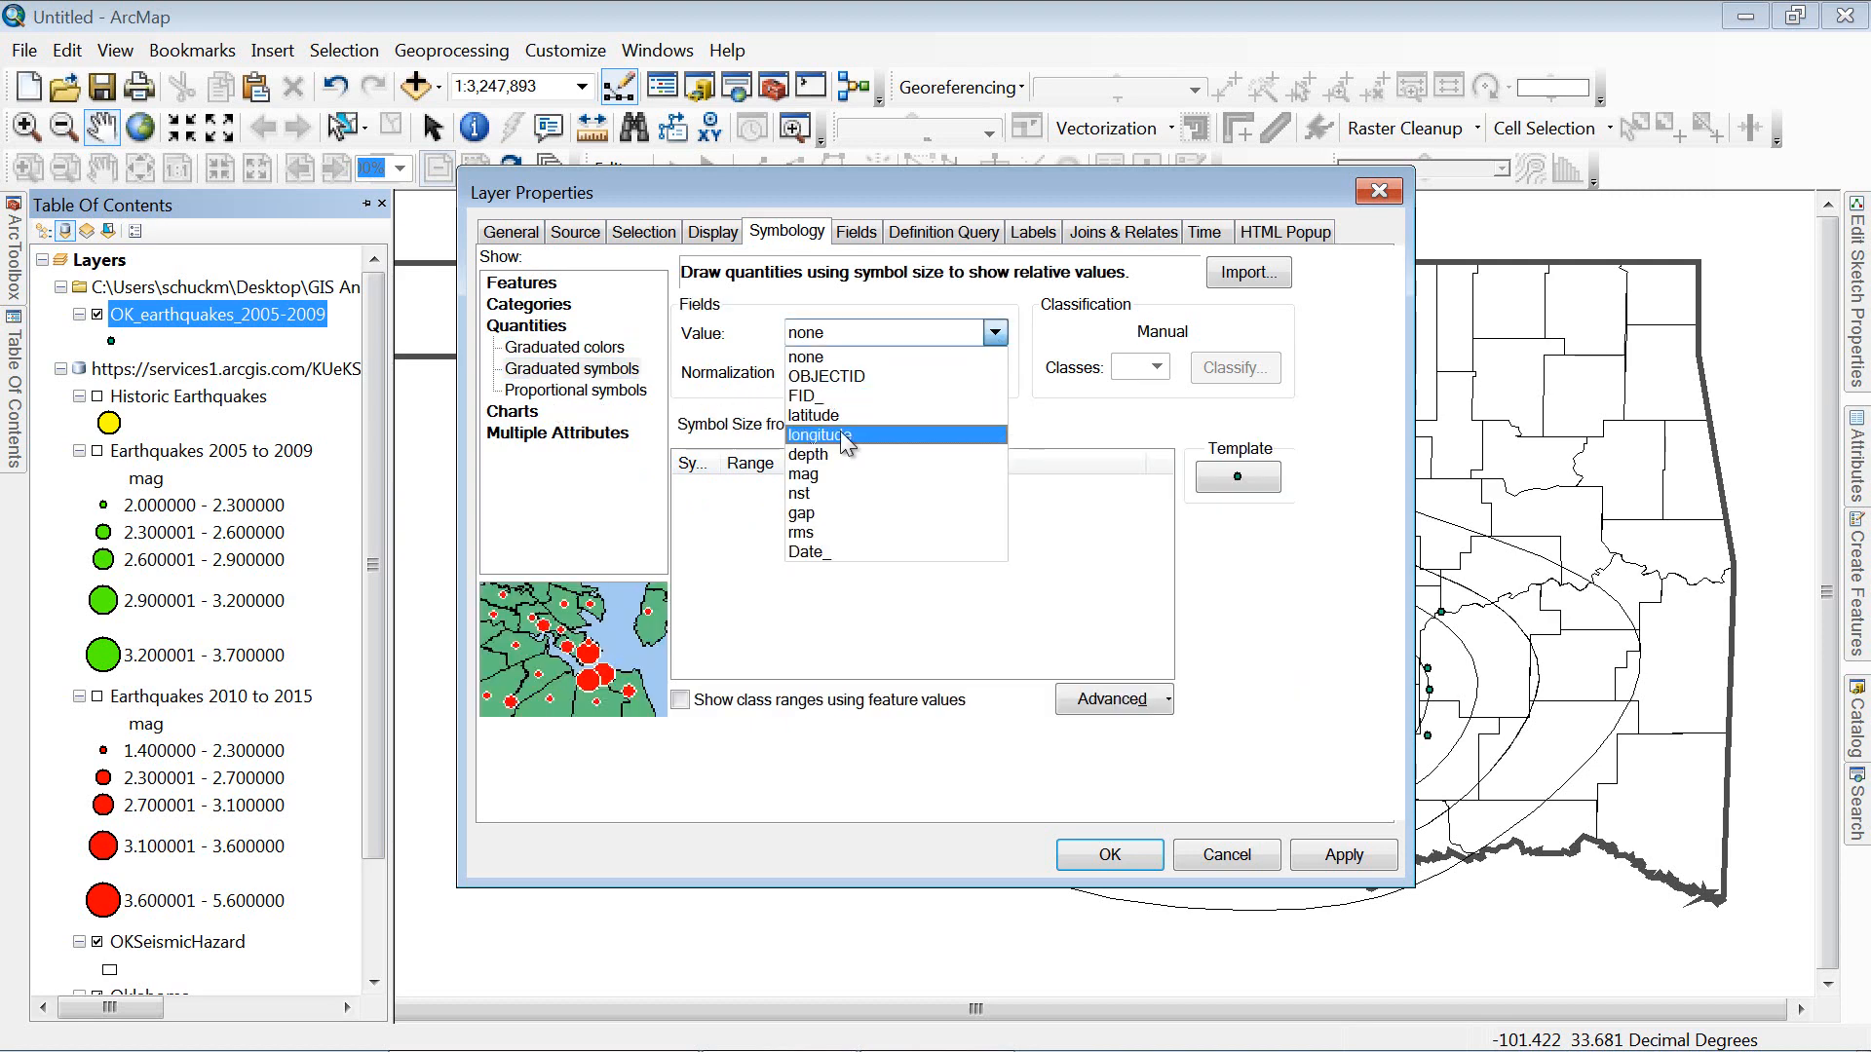
left_click(835, 475)
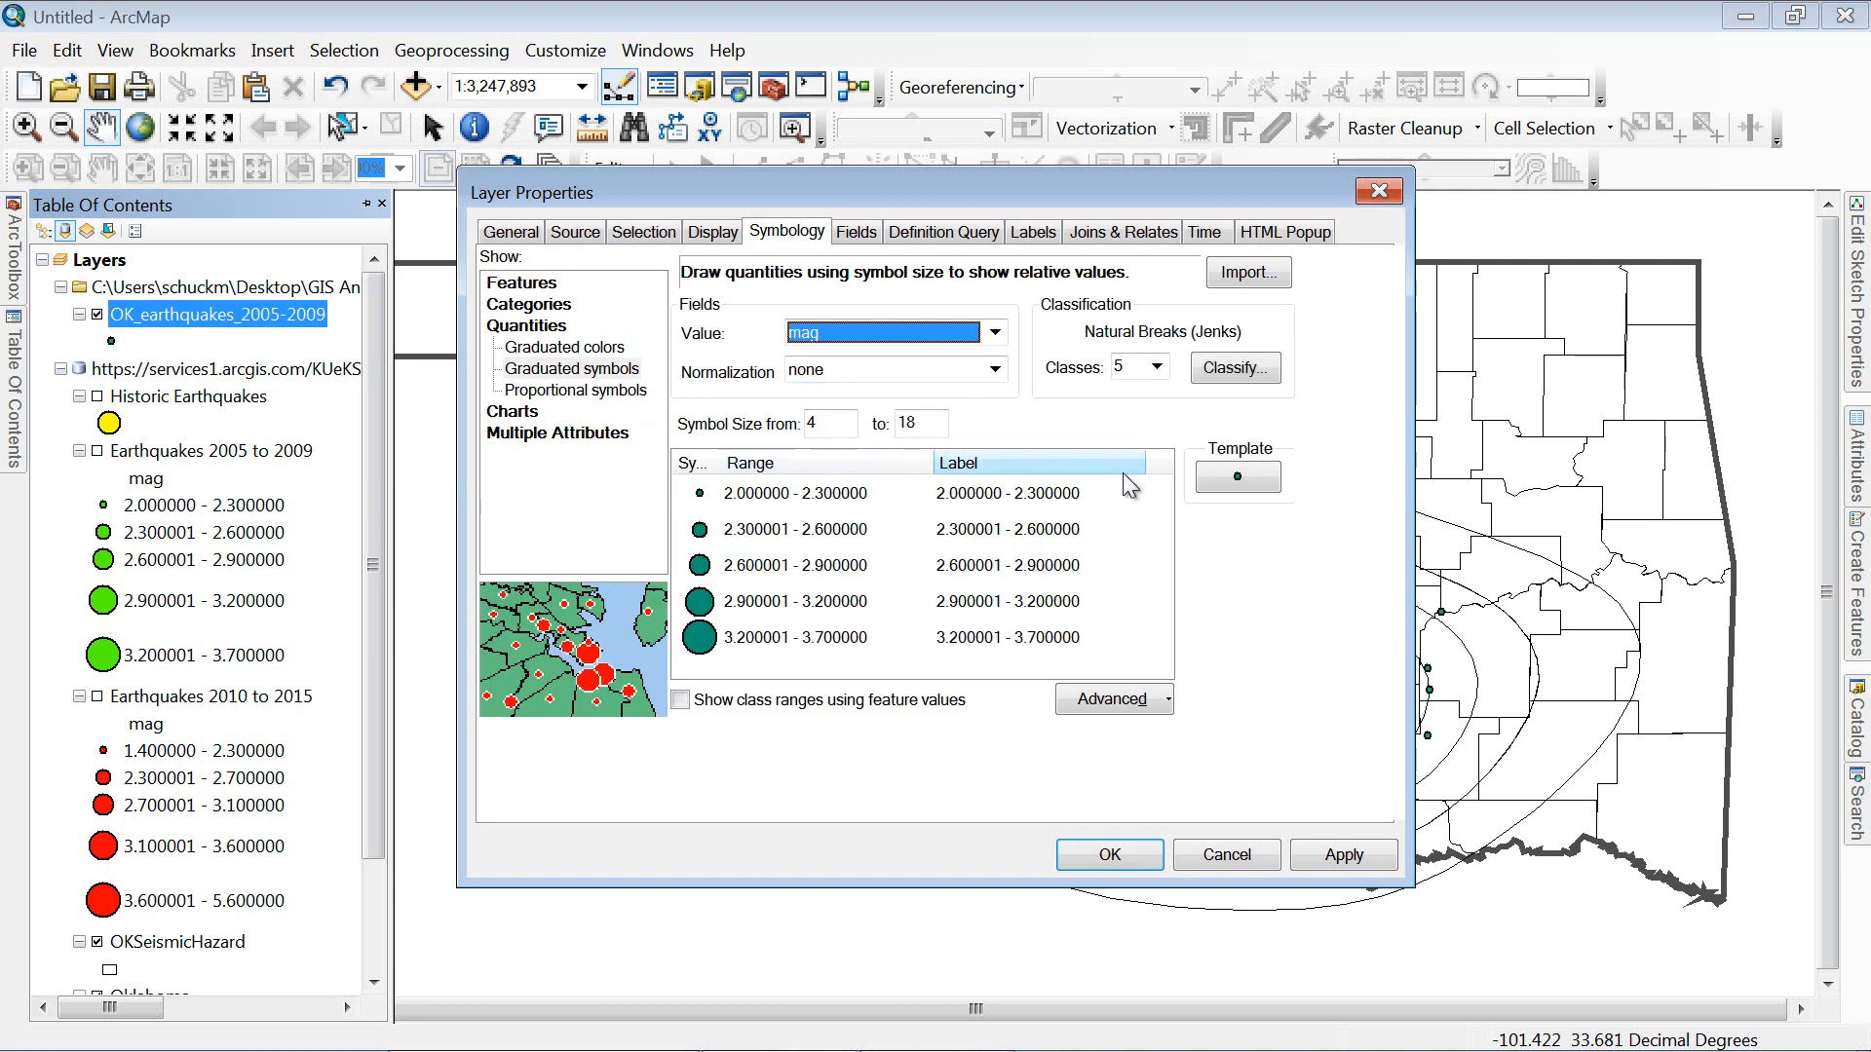
Step: Make the graduated symbol template red and apply the five classes from 2.0 to 3.7
left_click(1231, 476)
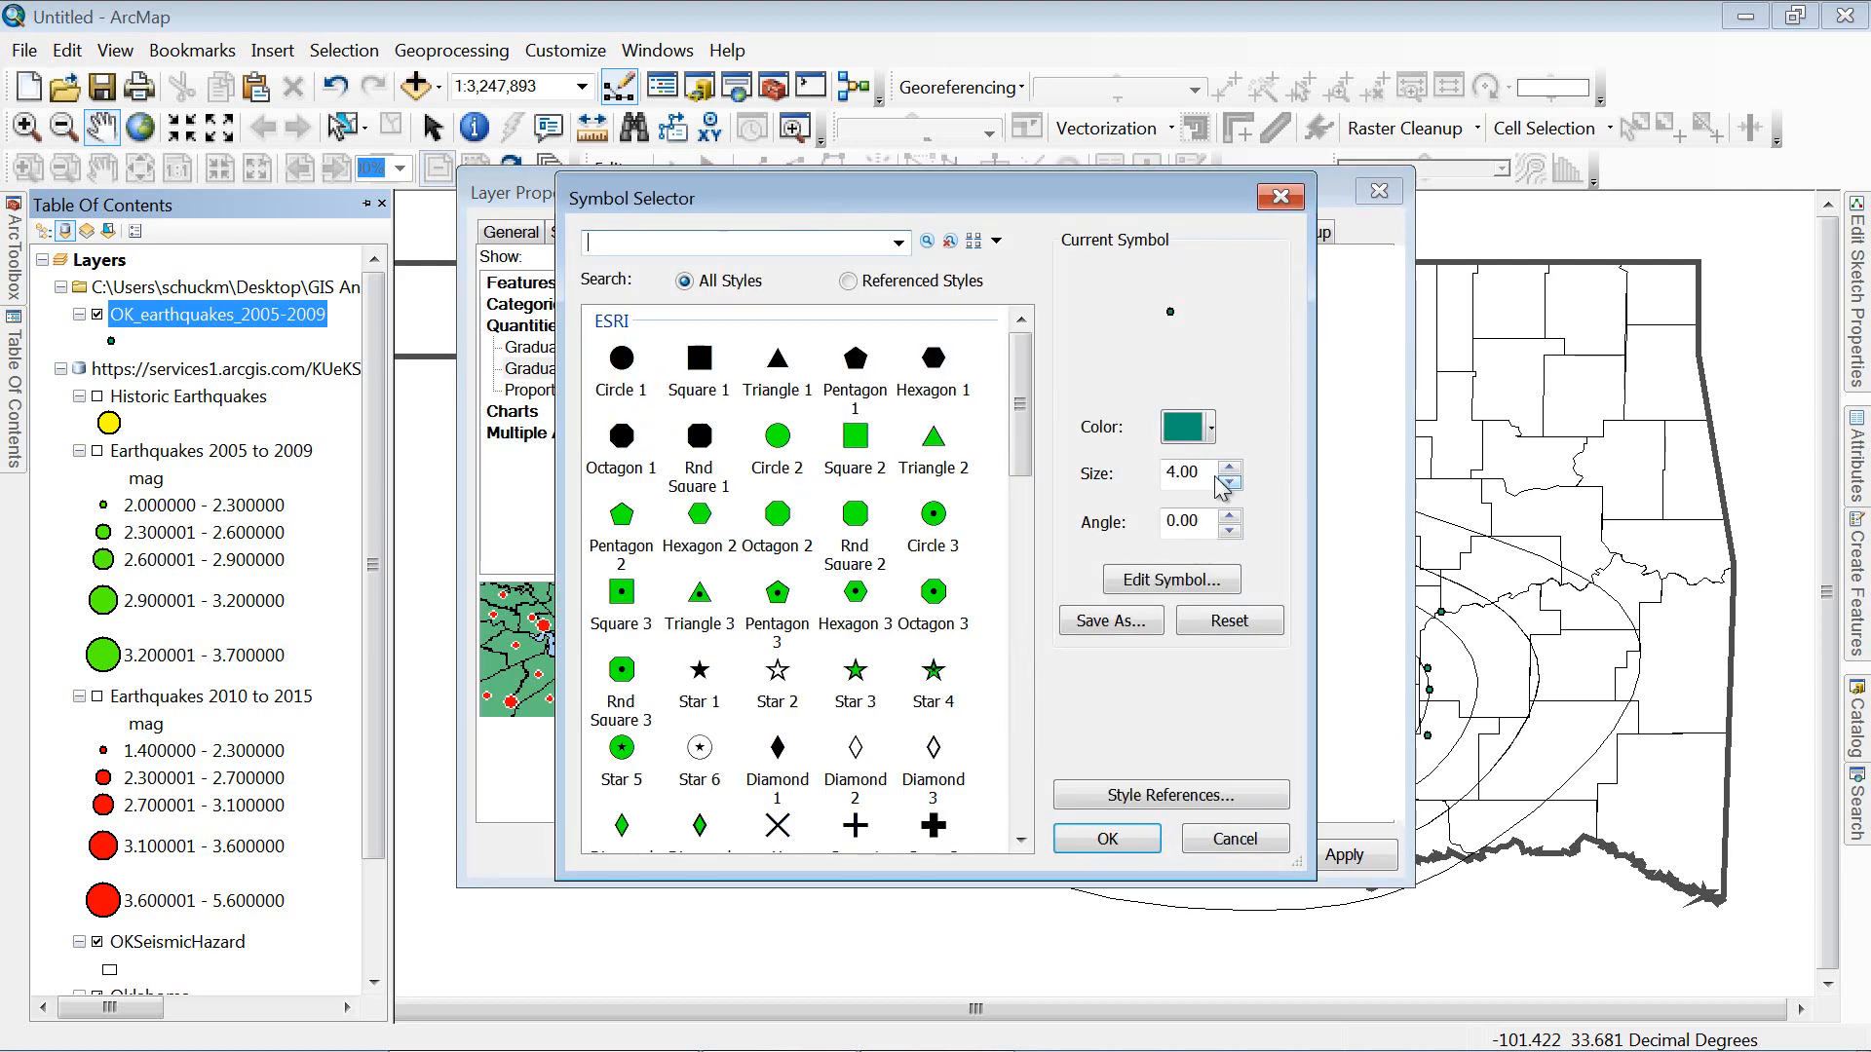
left_click(1211, 429)
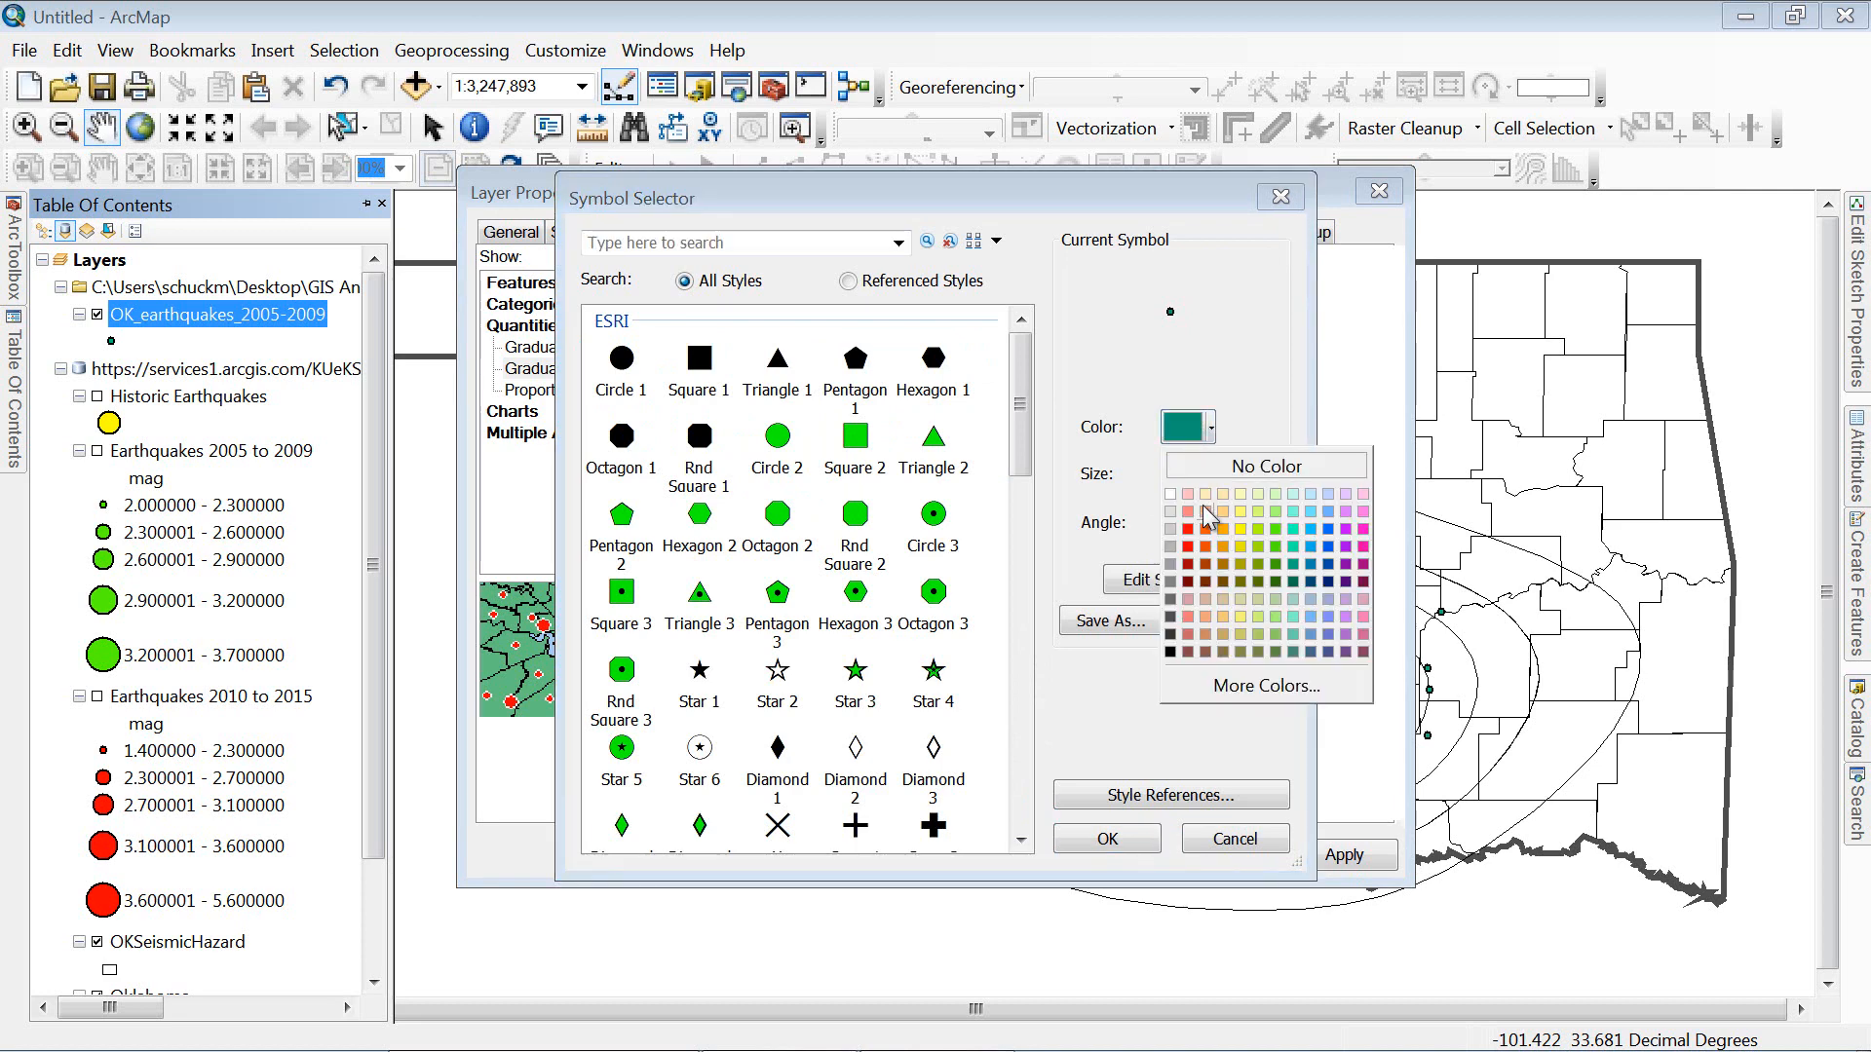
left_click(1187, 529)
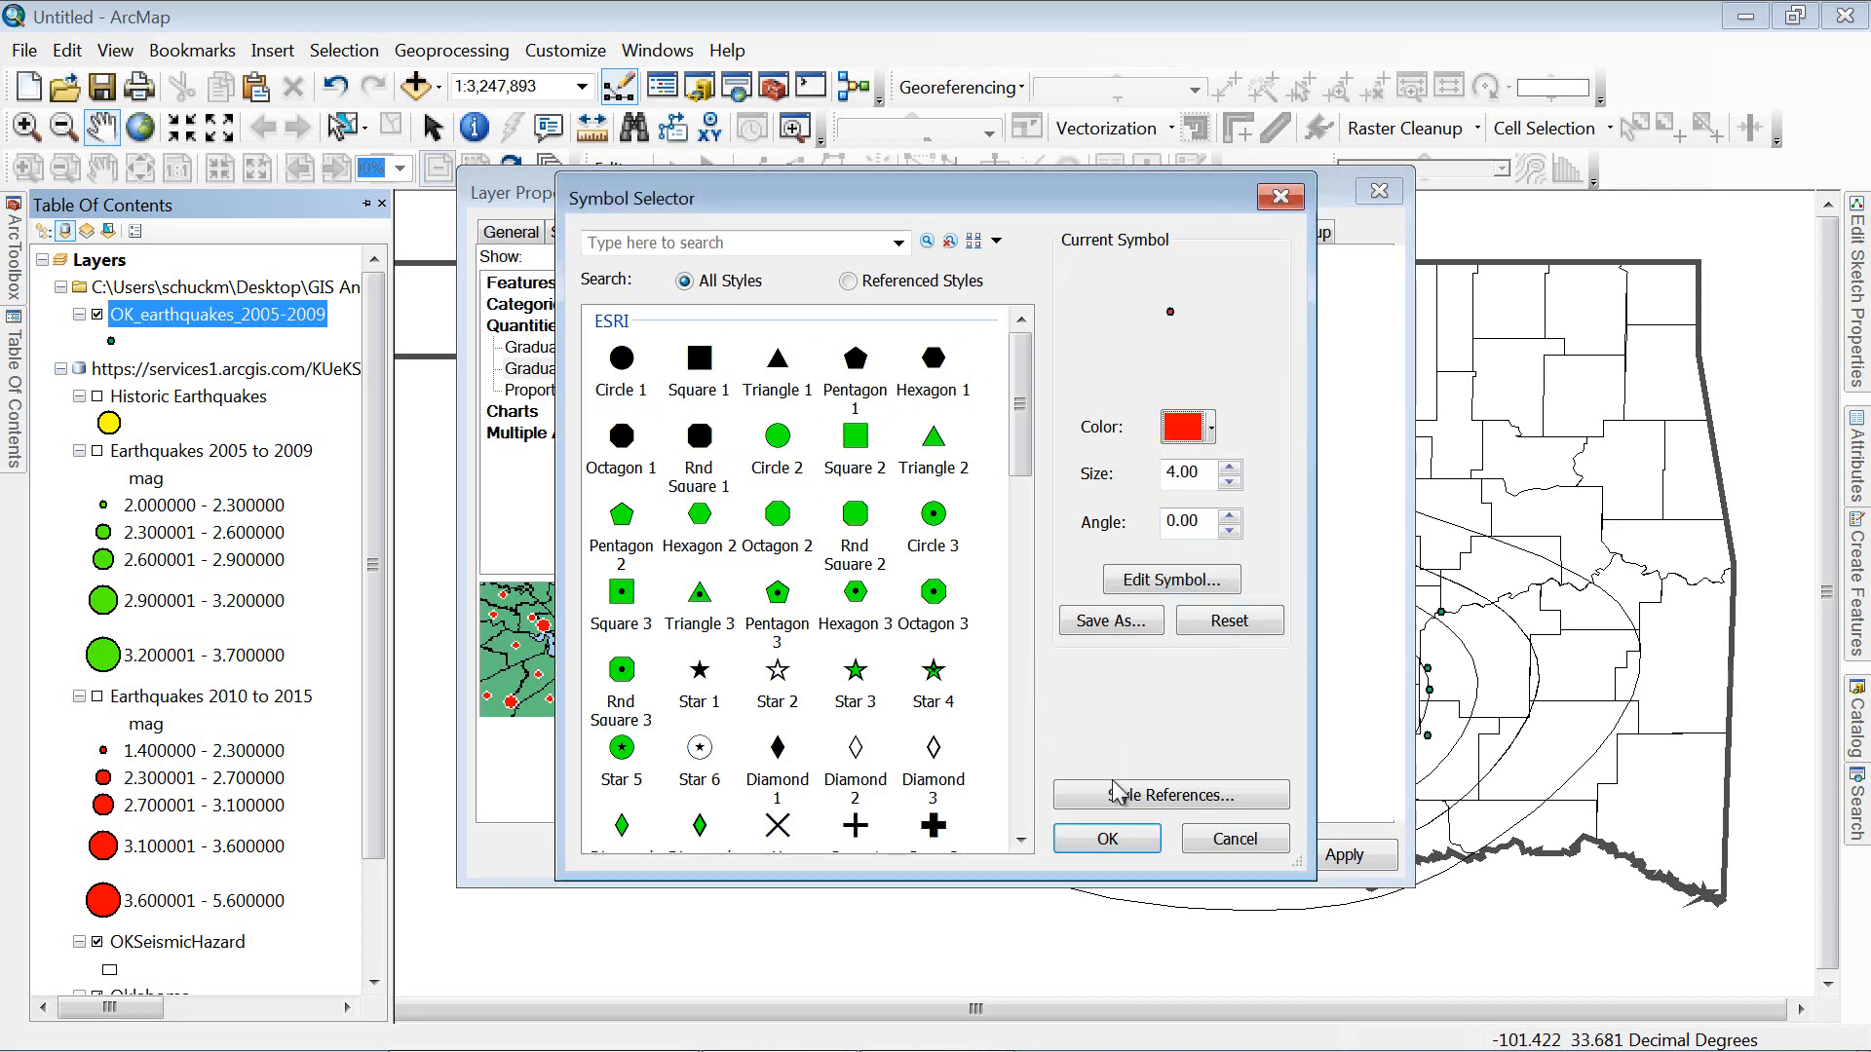
left_click(1107, 840)
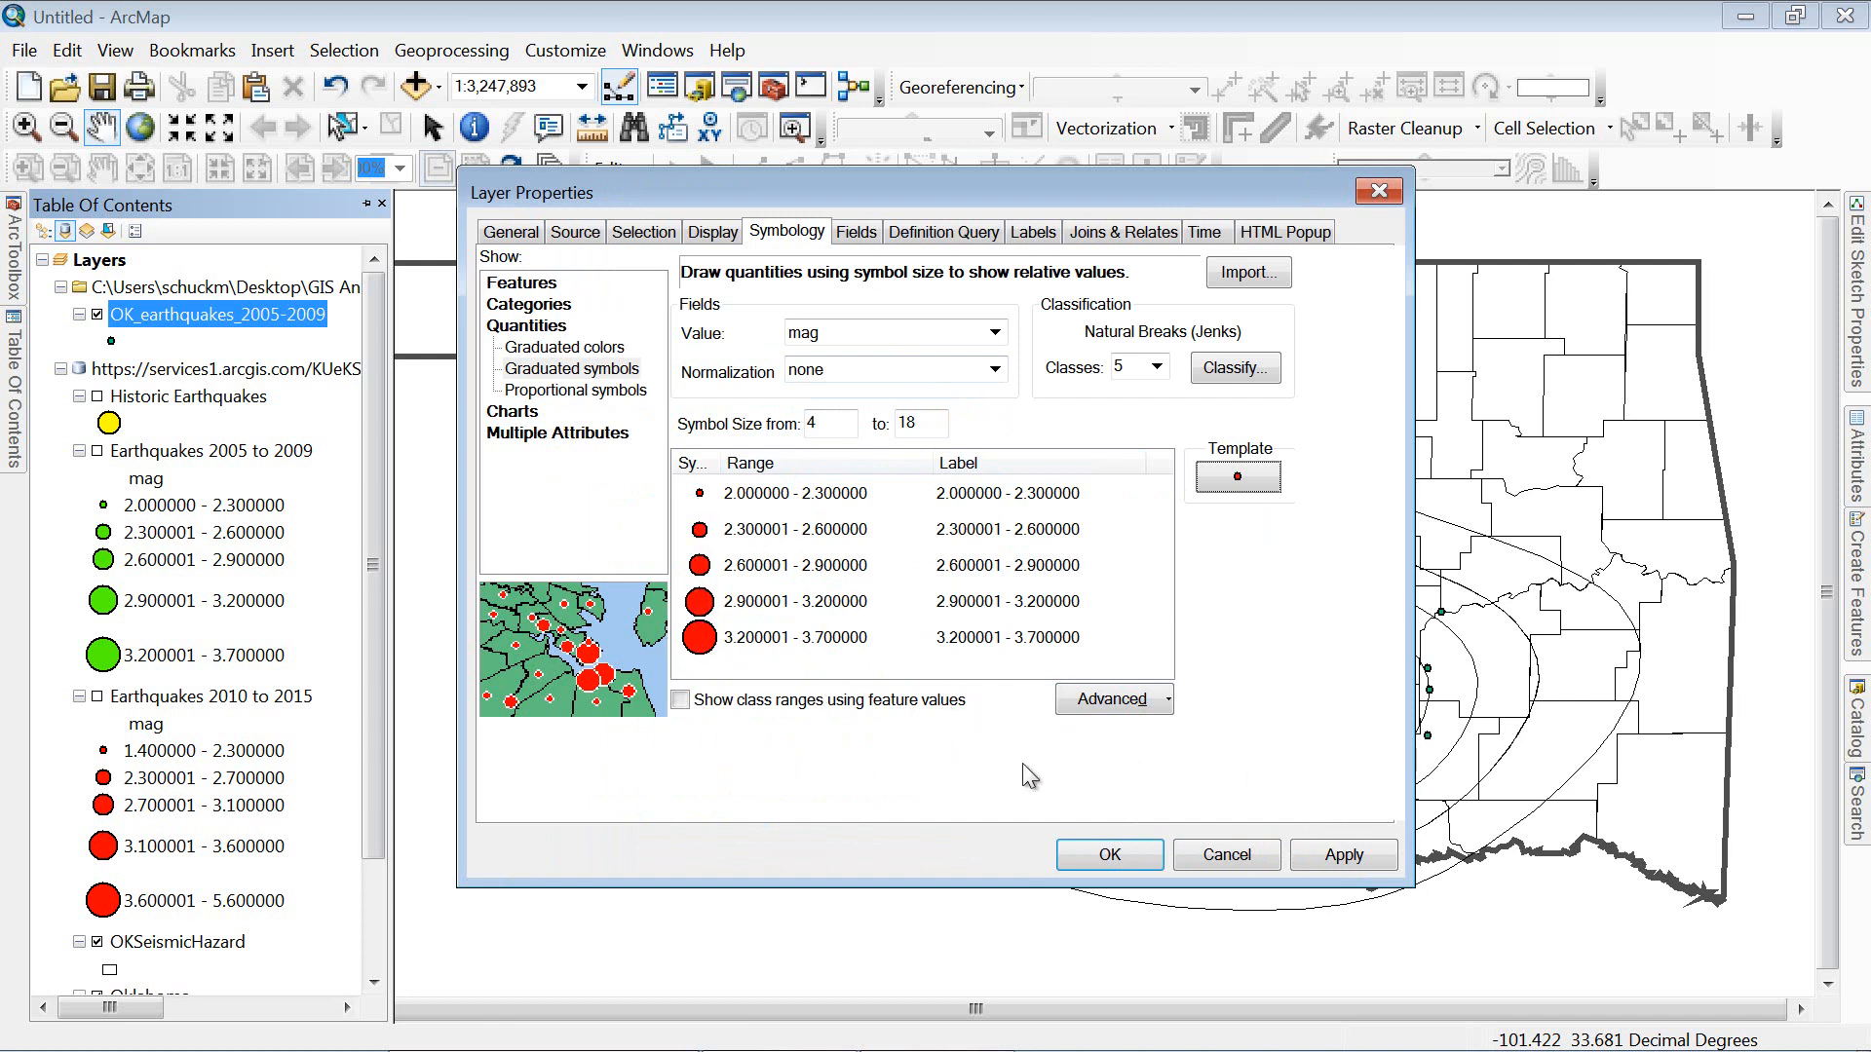
left_click(1337, 858)
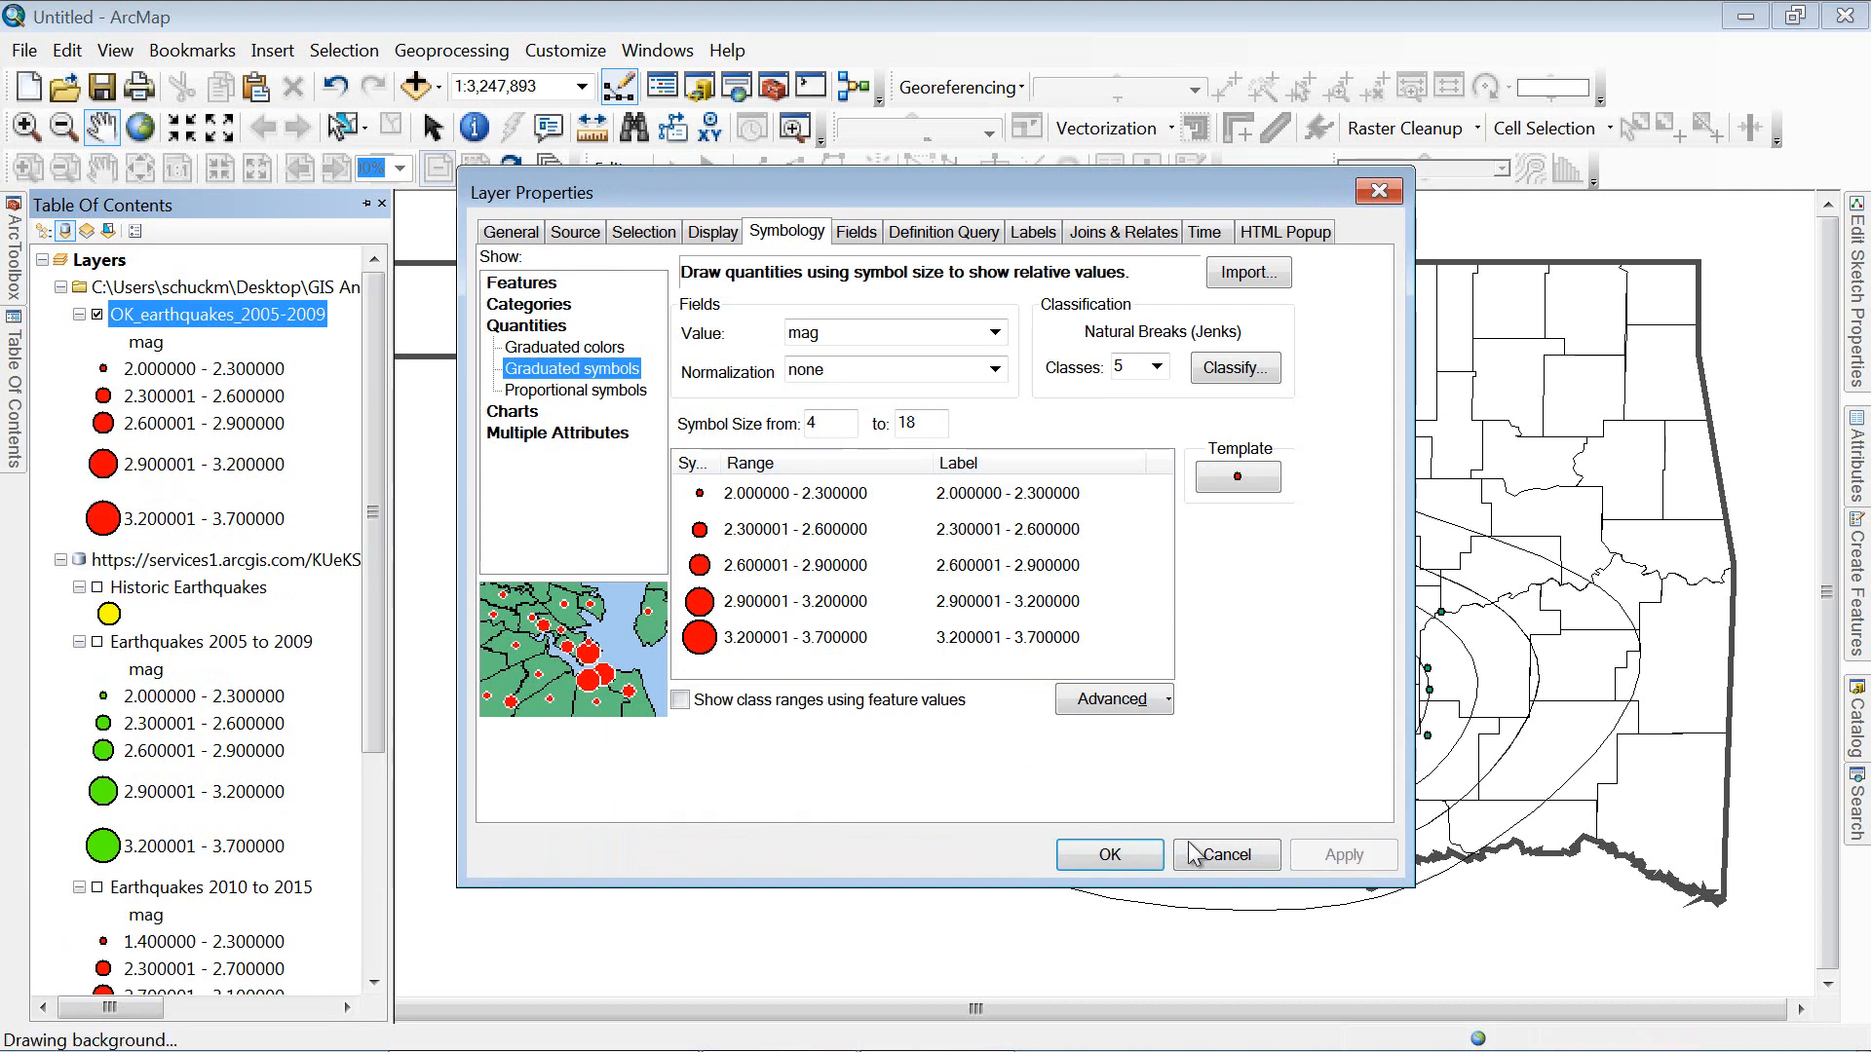
left_click(1111, 857)
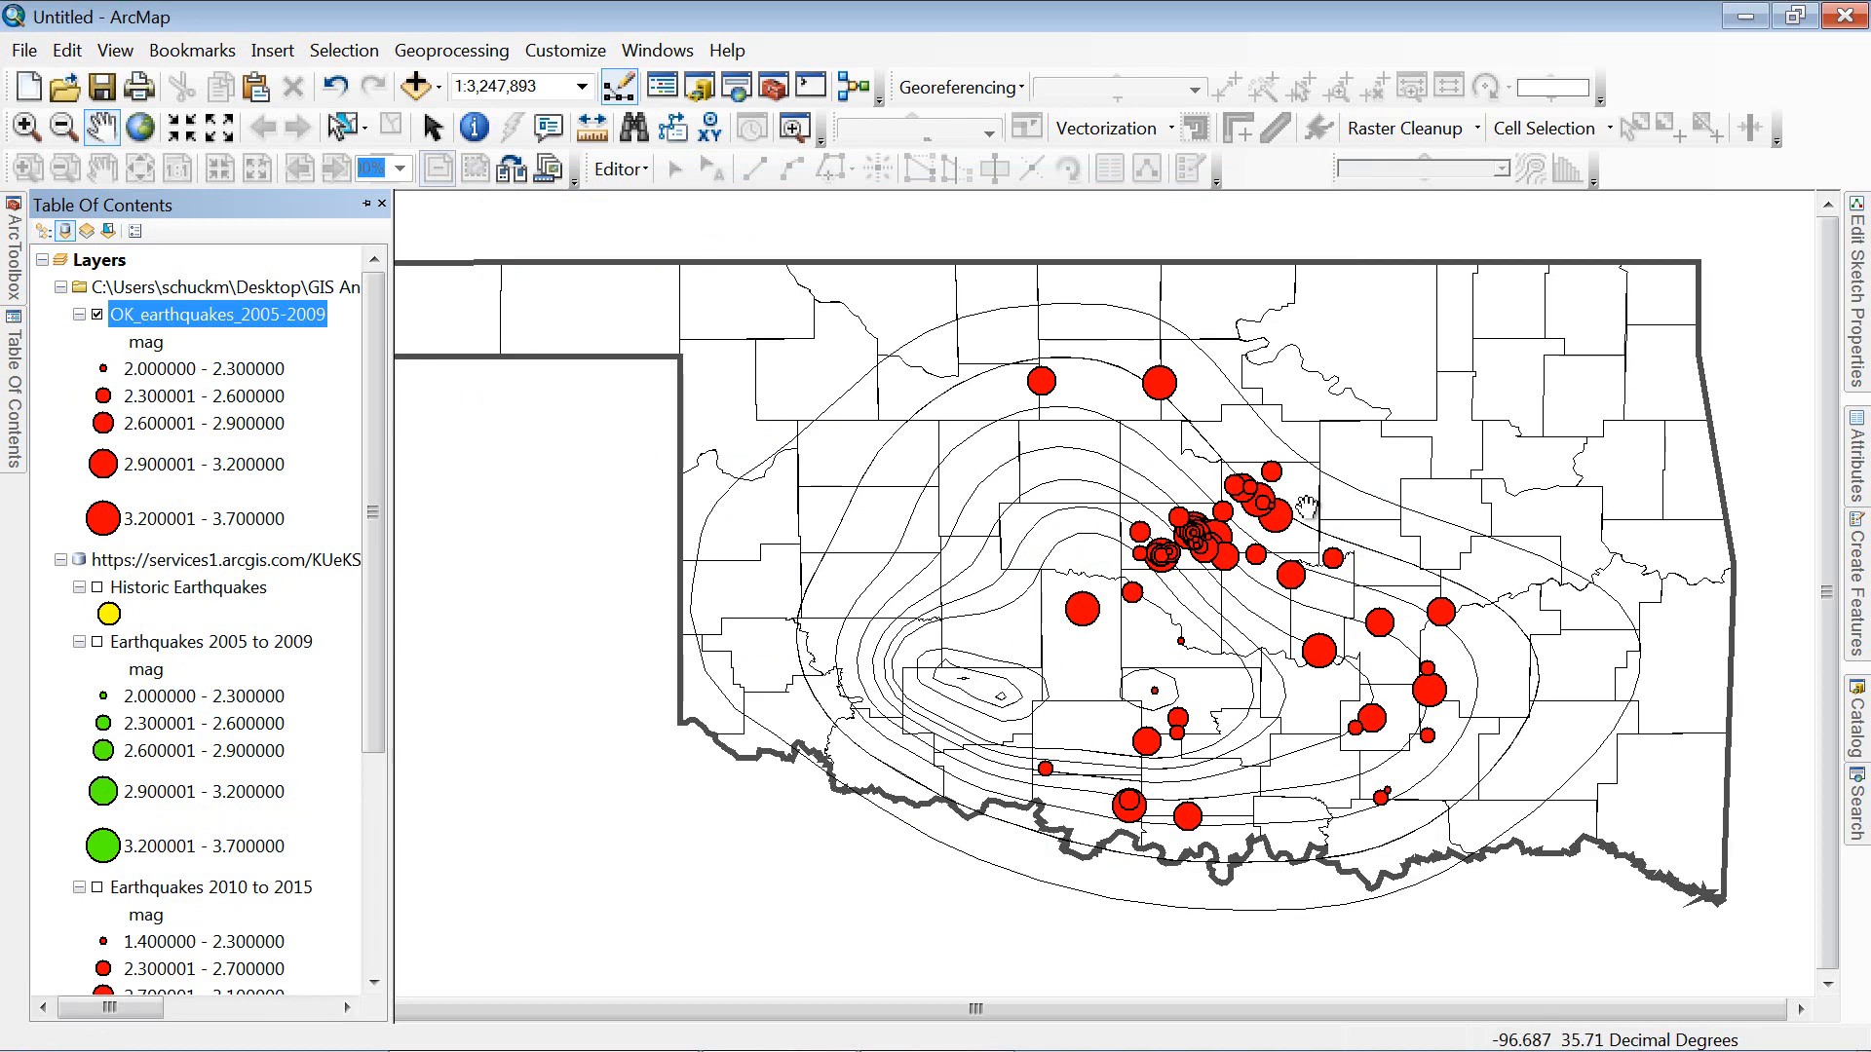
right_click(251, 309)
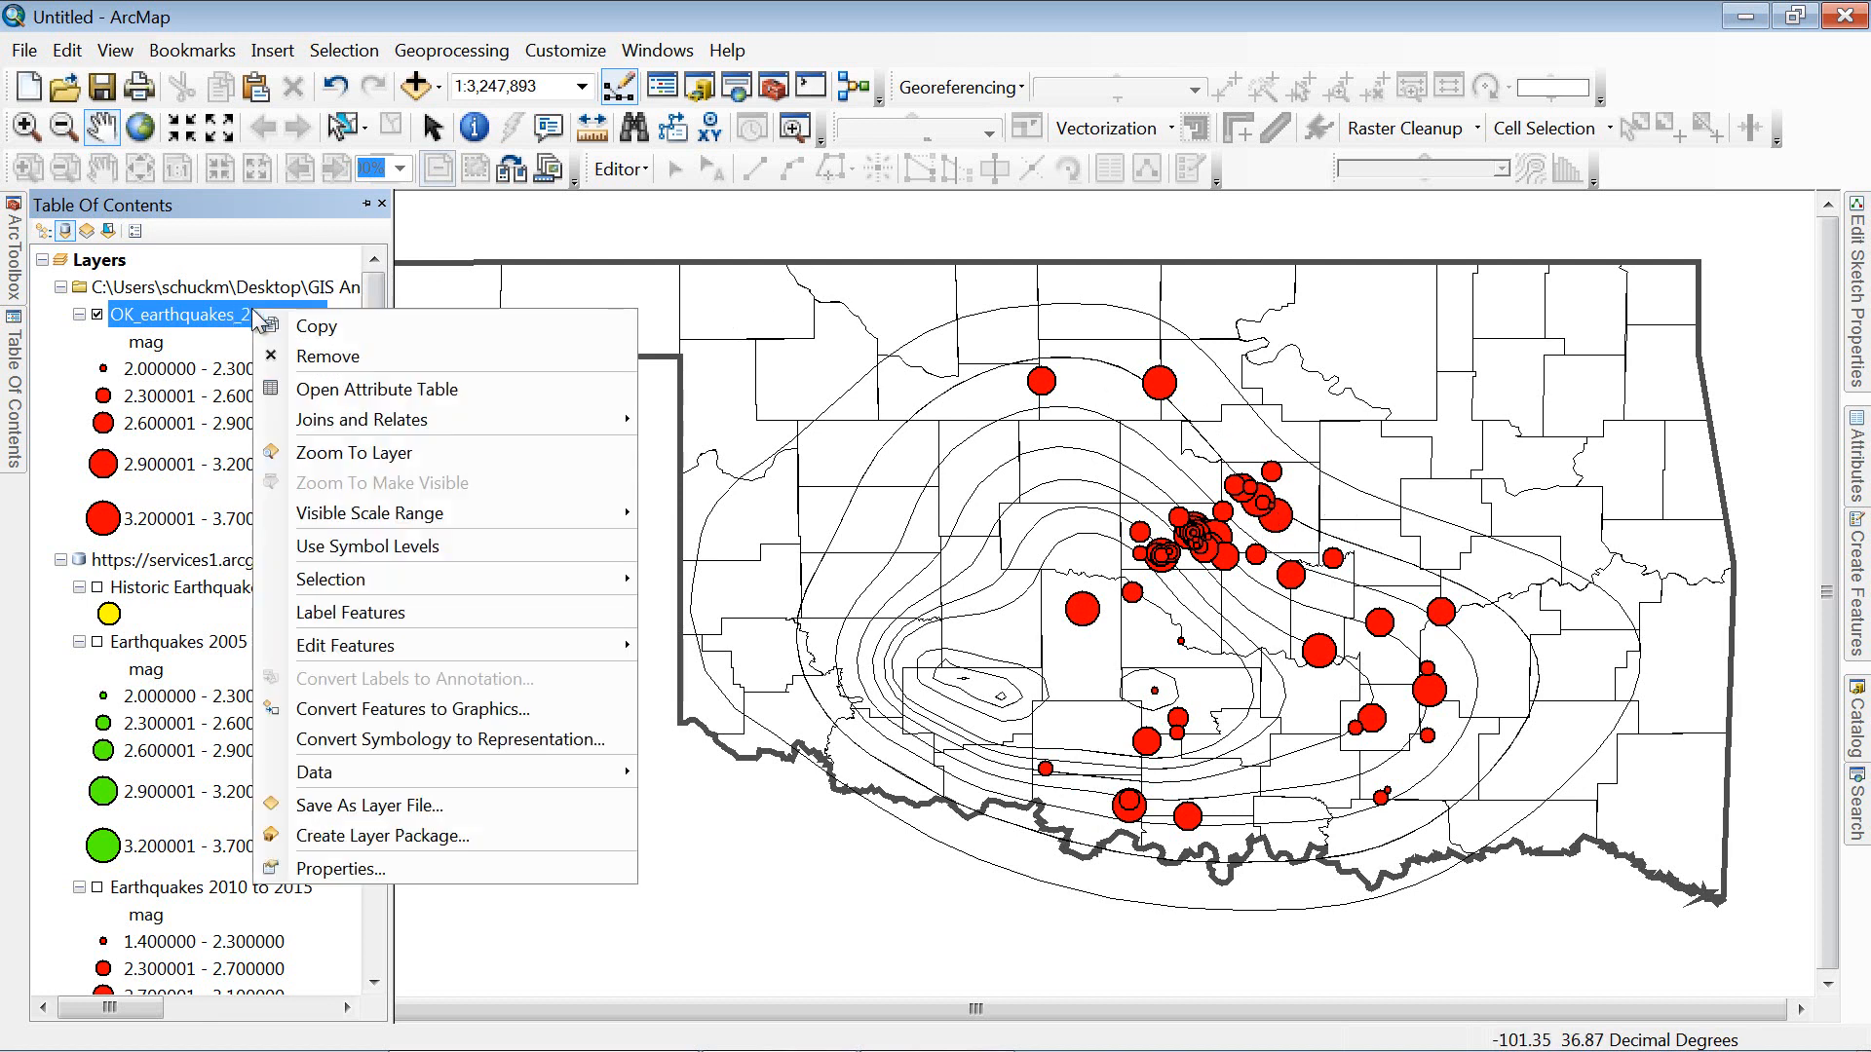
left_click(313, 388)
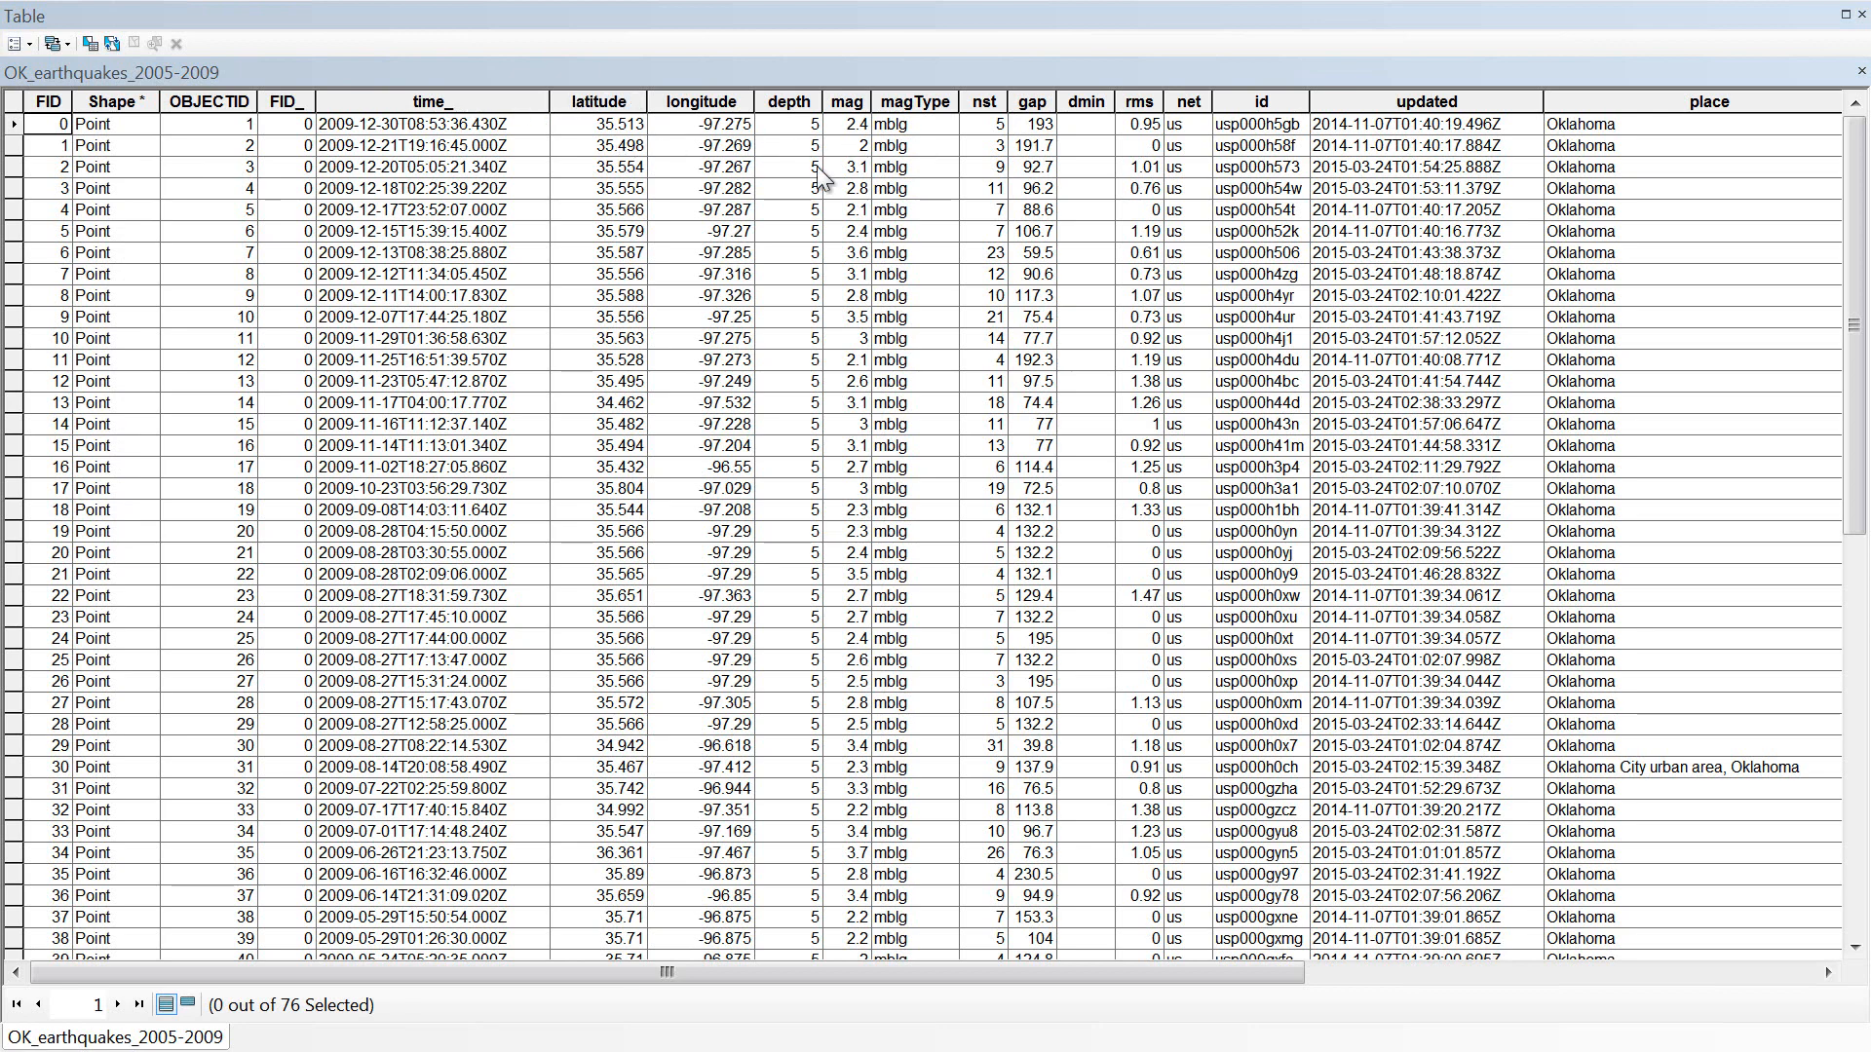
left_click_drag(812, 971, 1354, 980)
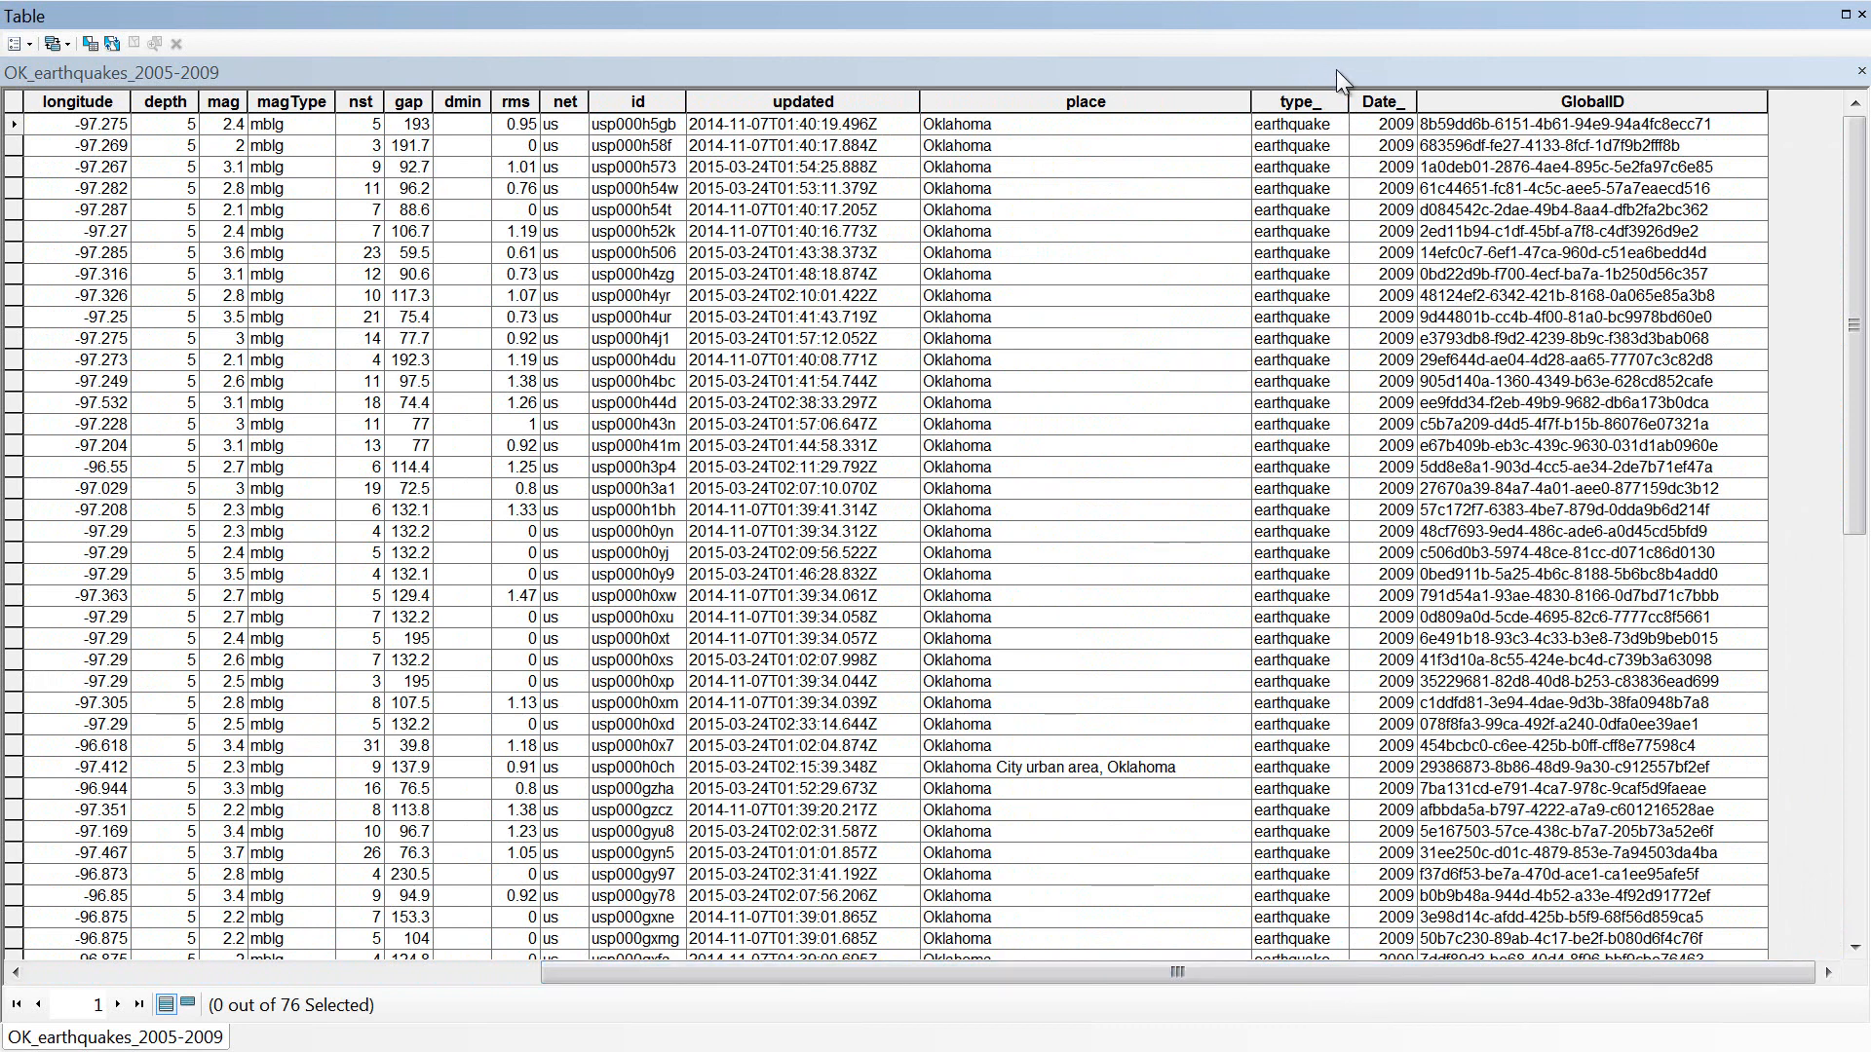
right_click(1381, 94)
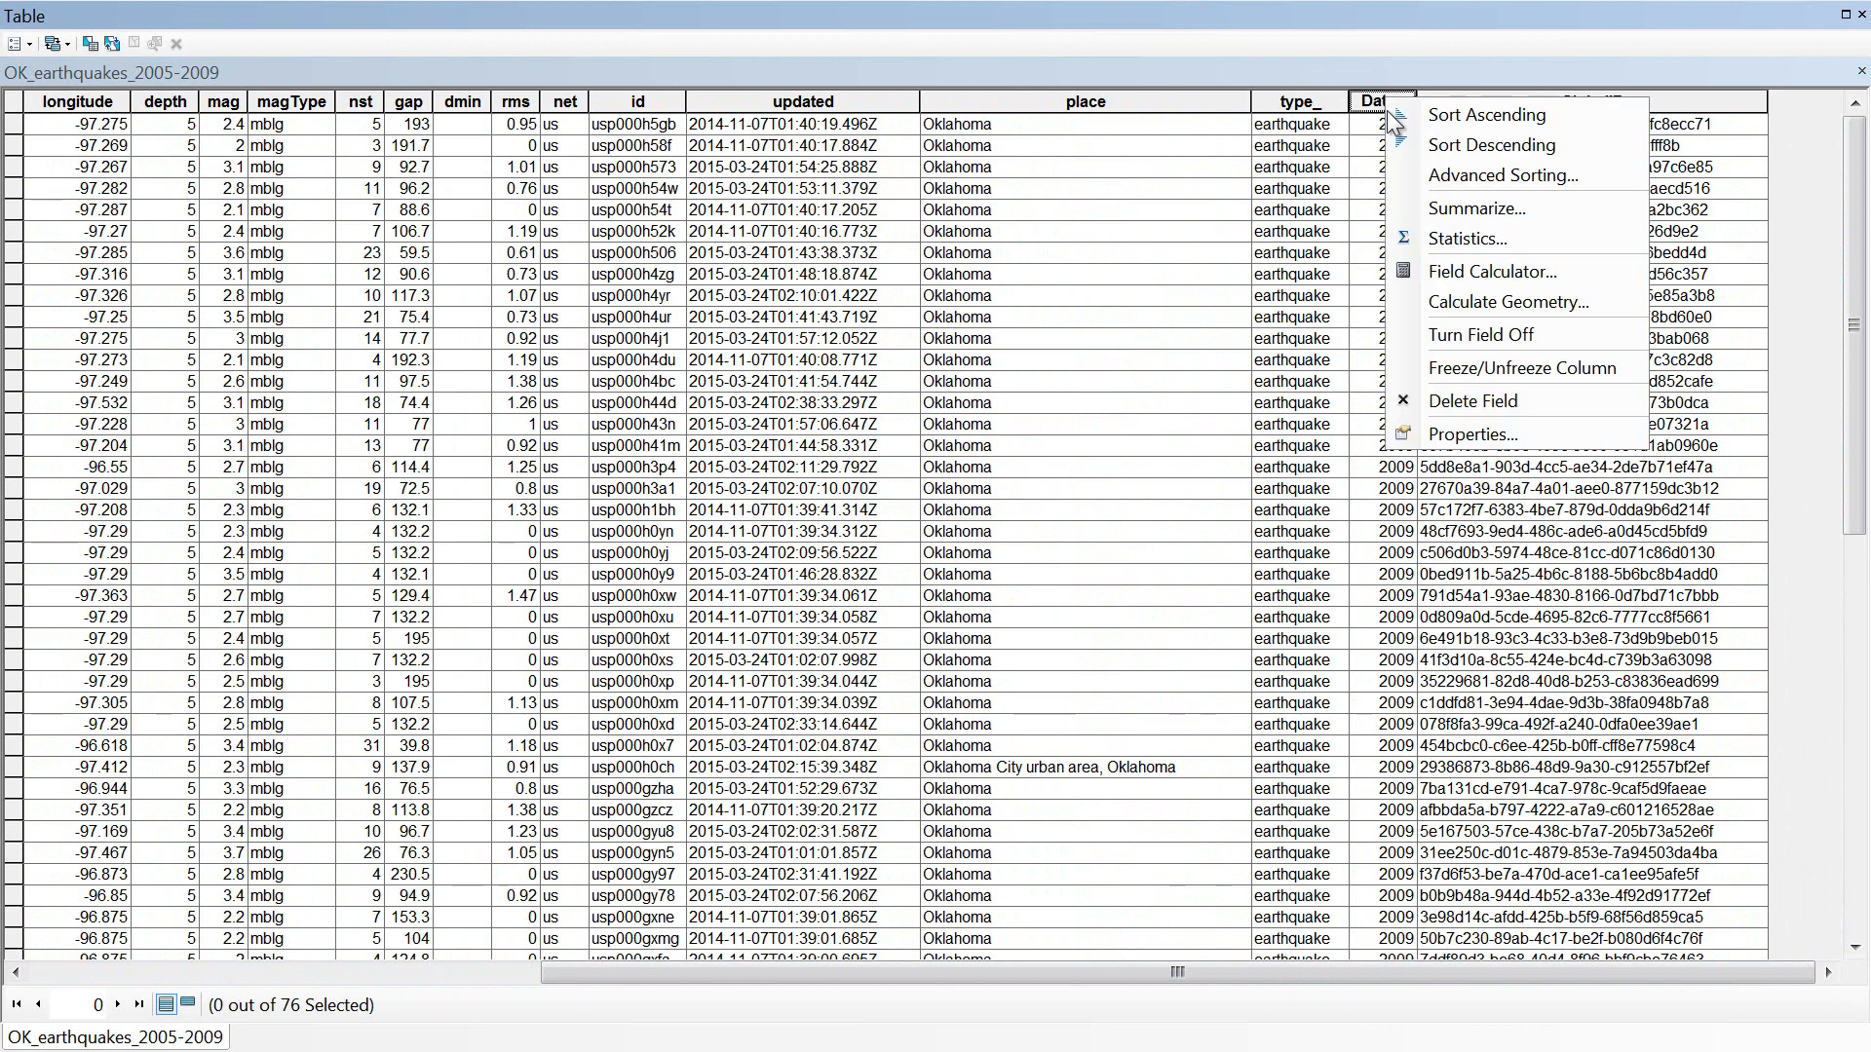
left_click(1472, 435)
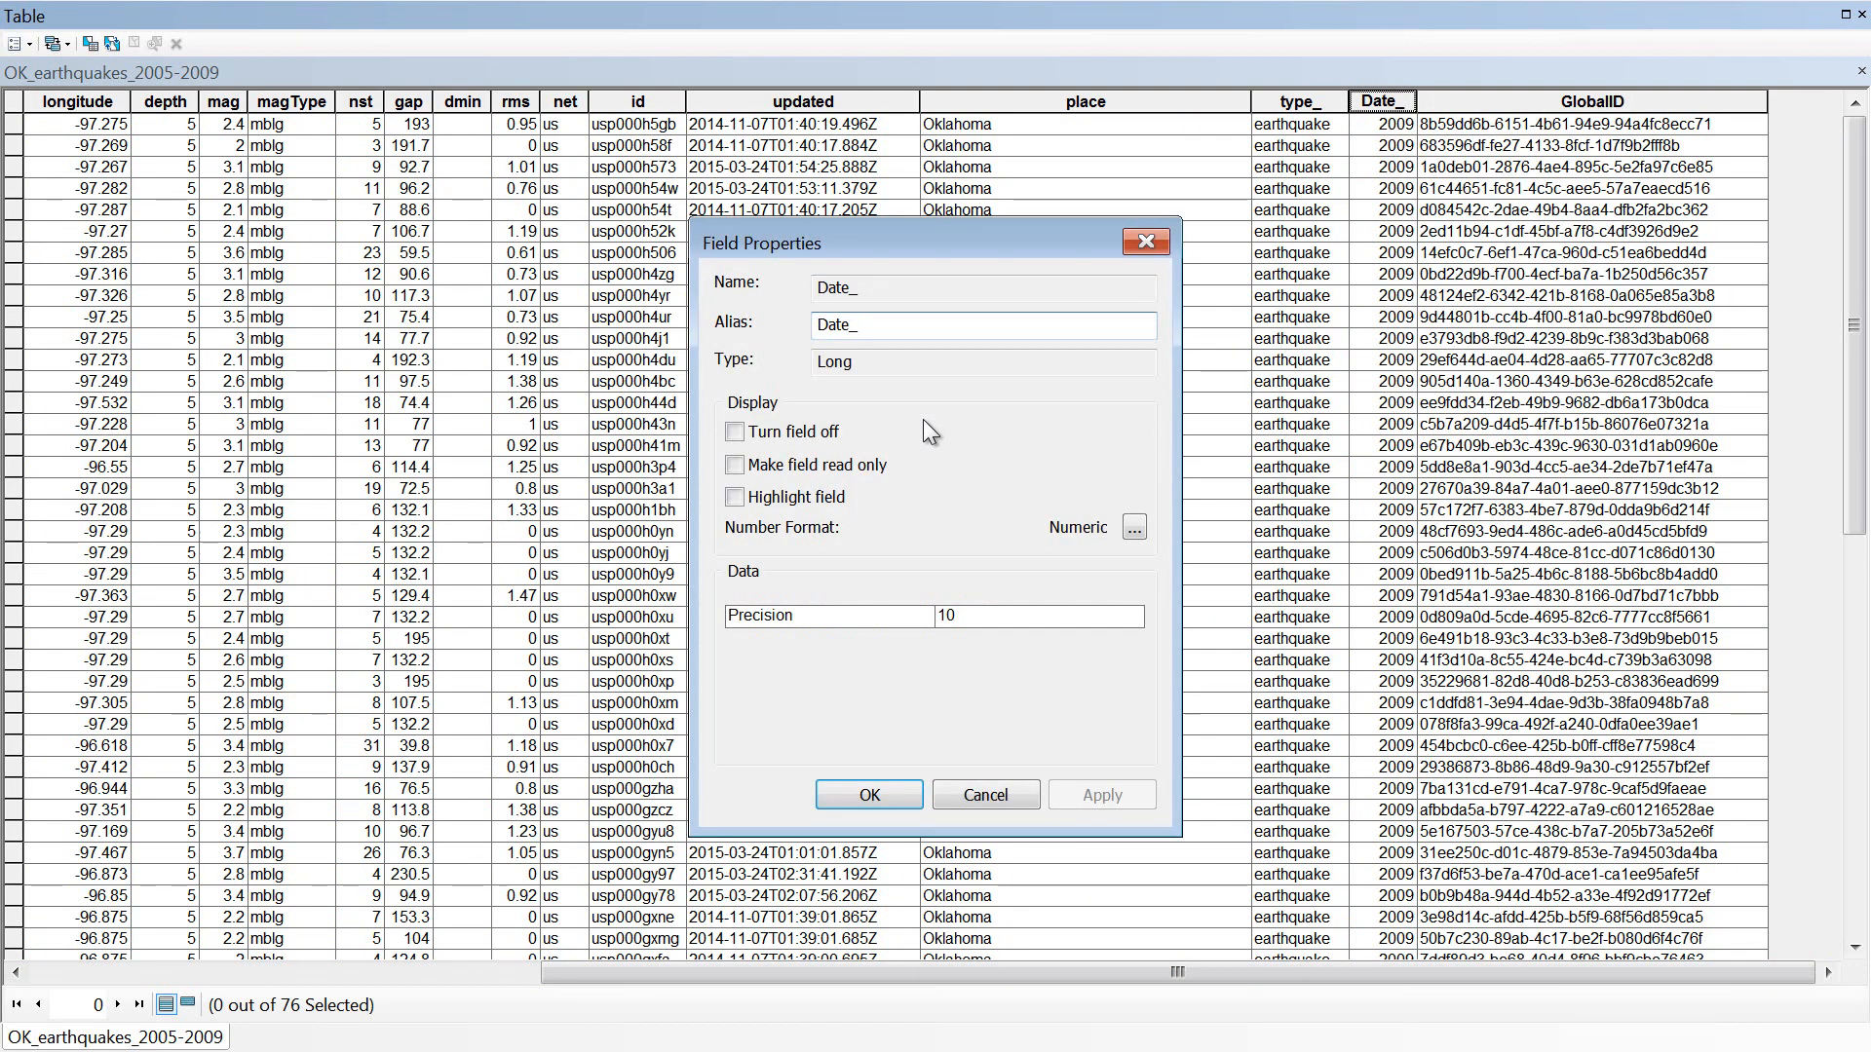
left_click(859, 795)
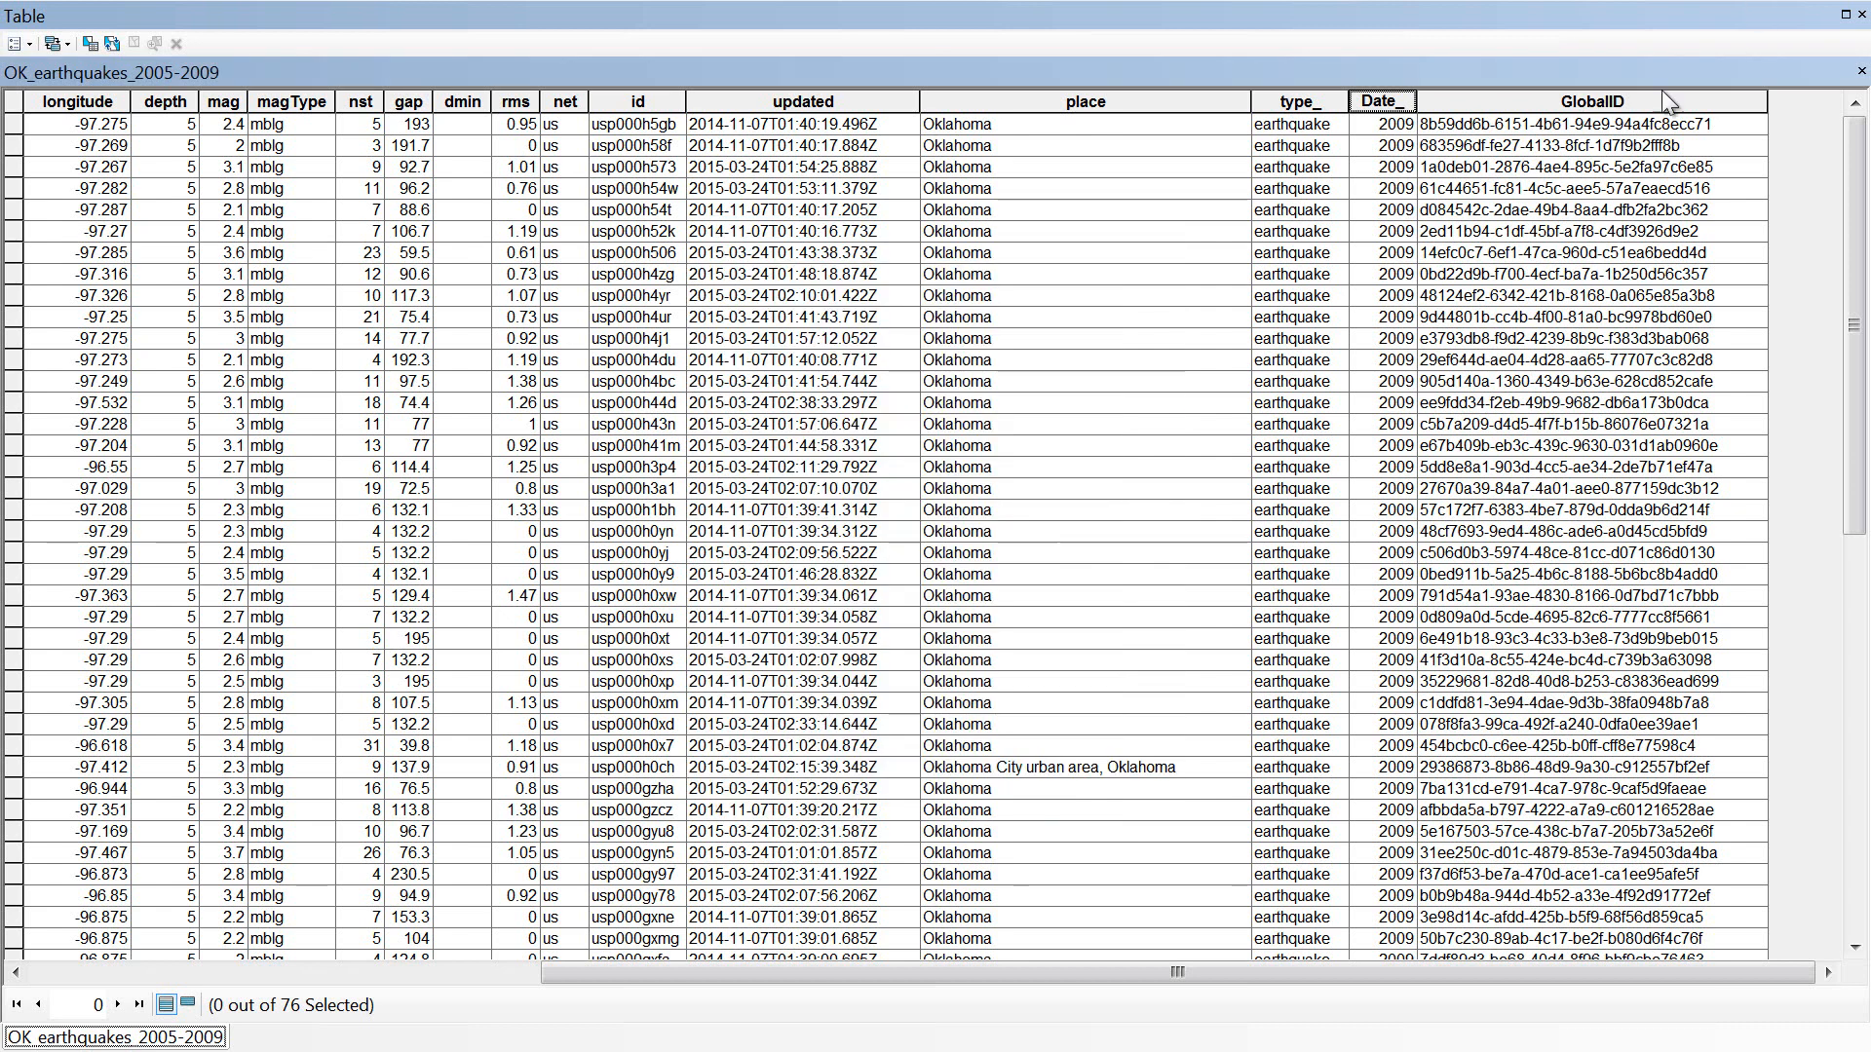
left_click(1844, 15)
left_click(1845, 15)
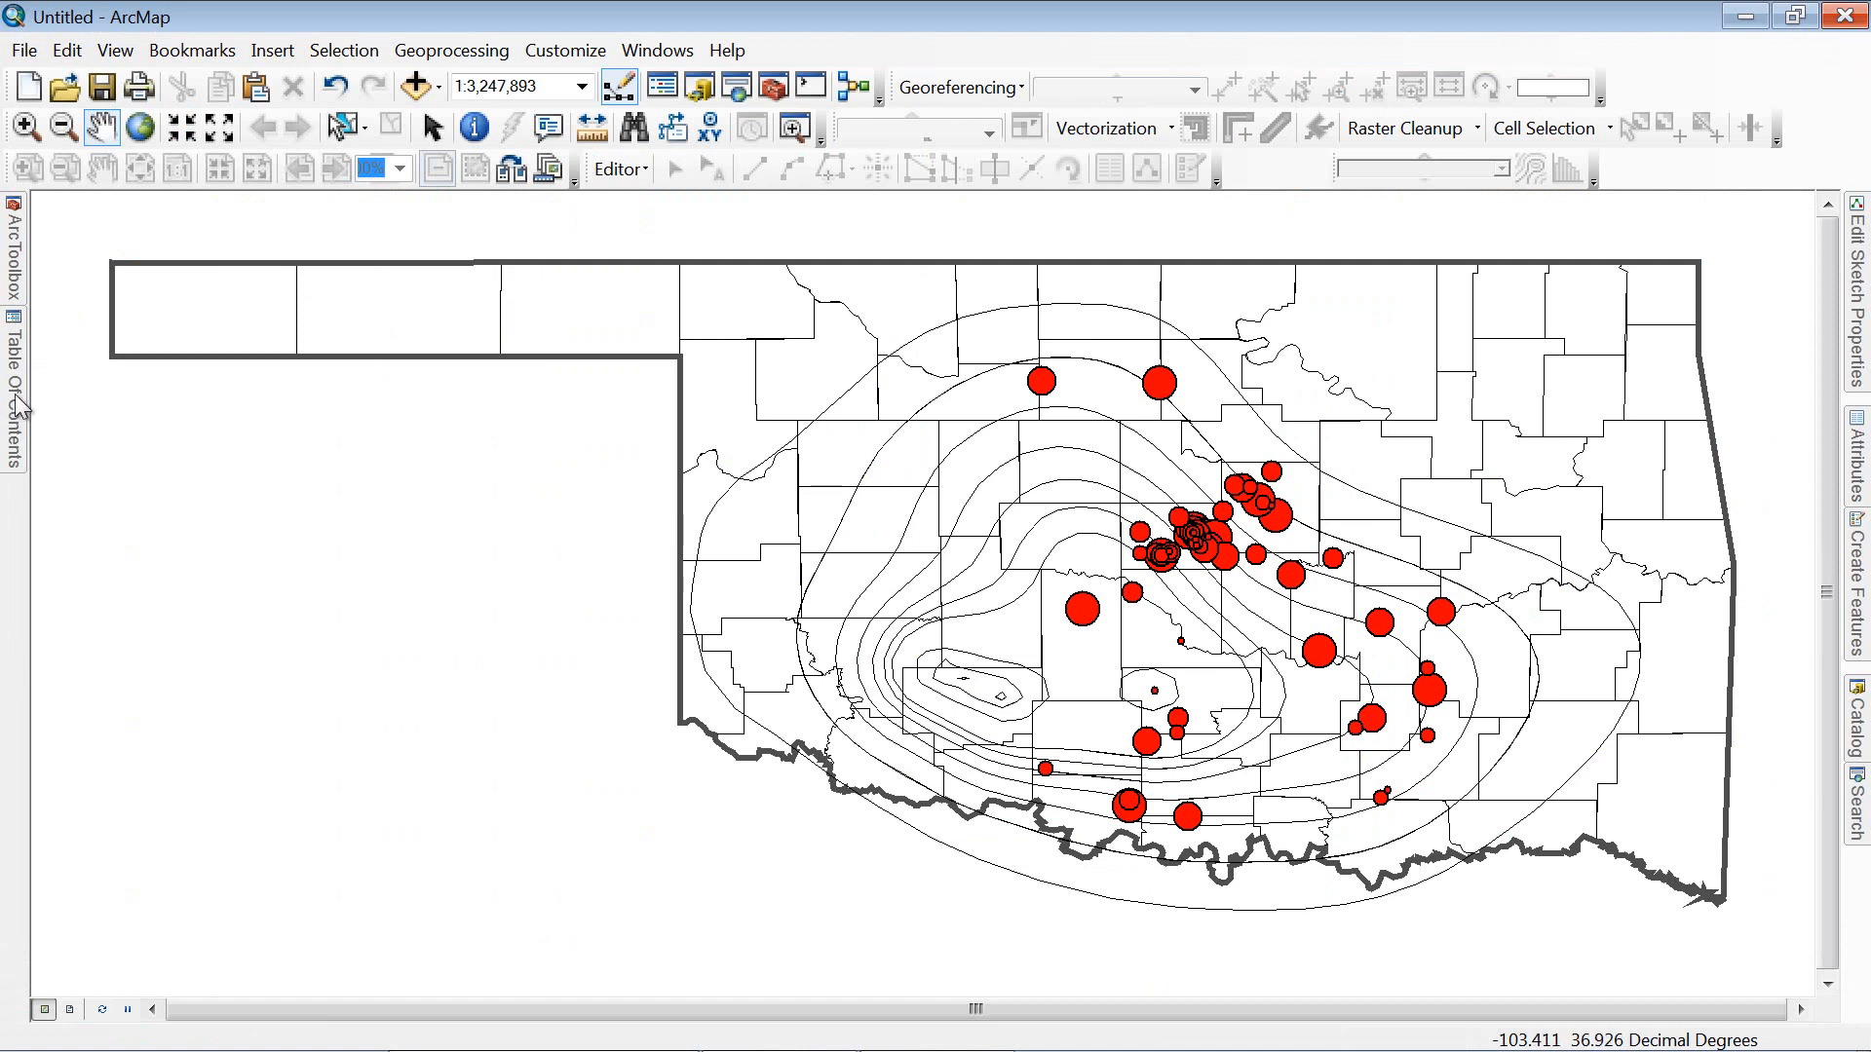
Step: Enable time on OK_earthquakes_2005-2009 using Date_, calculate the 2005–2009 extent, and display cumulatively
mouse_move(18, 407)
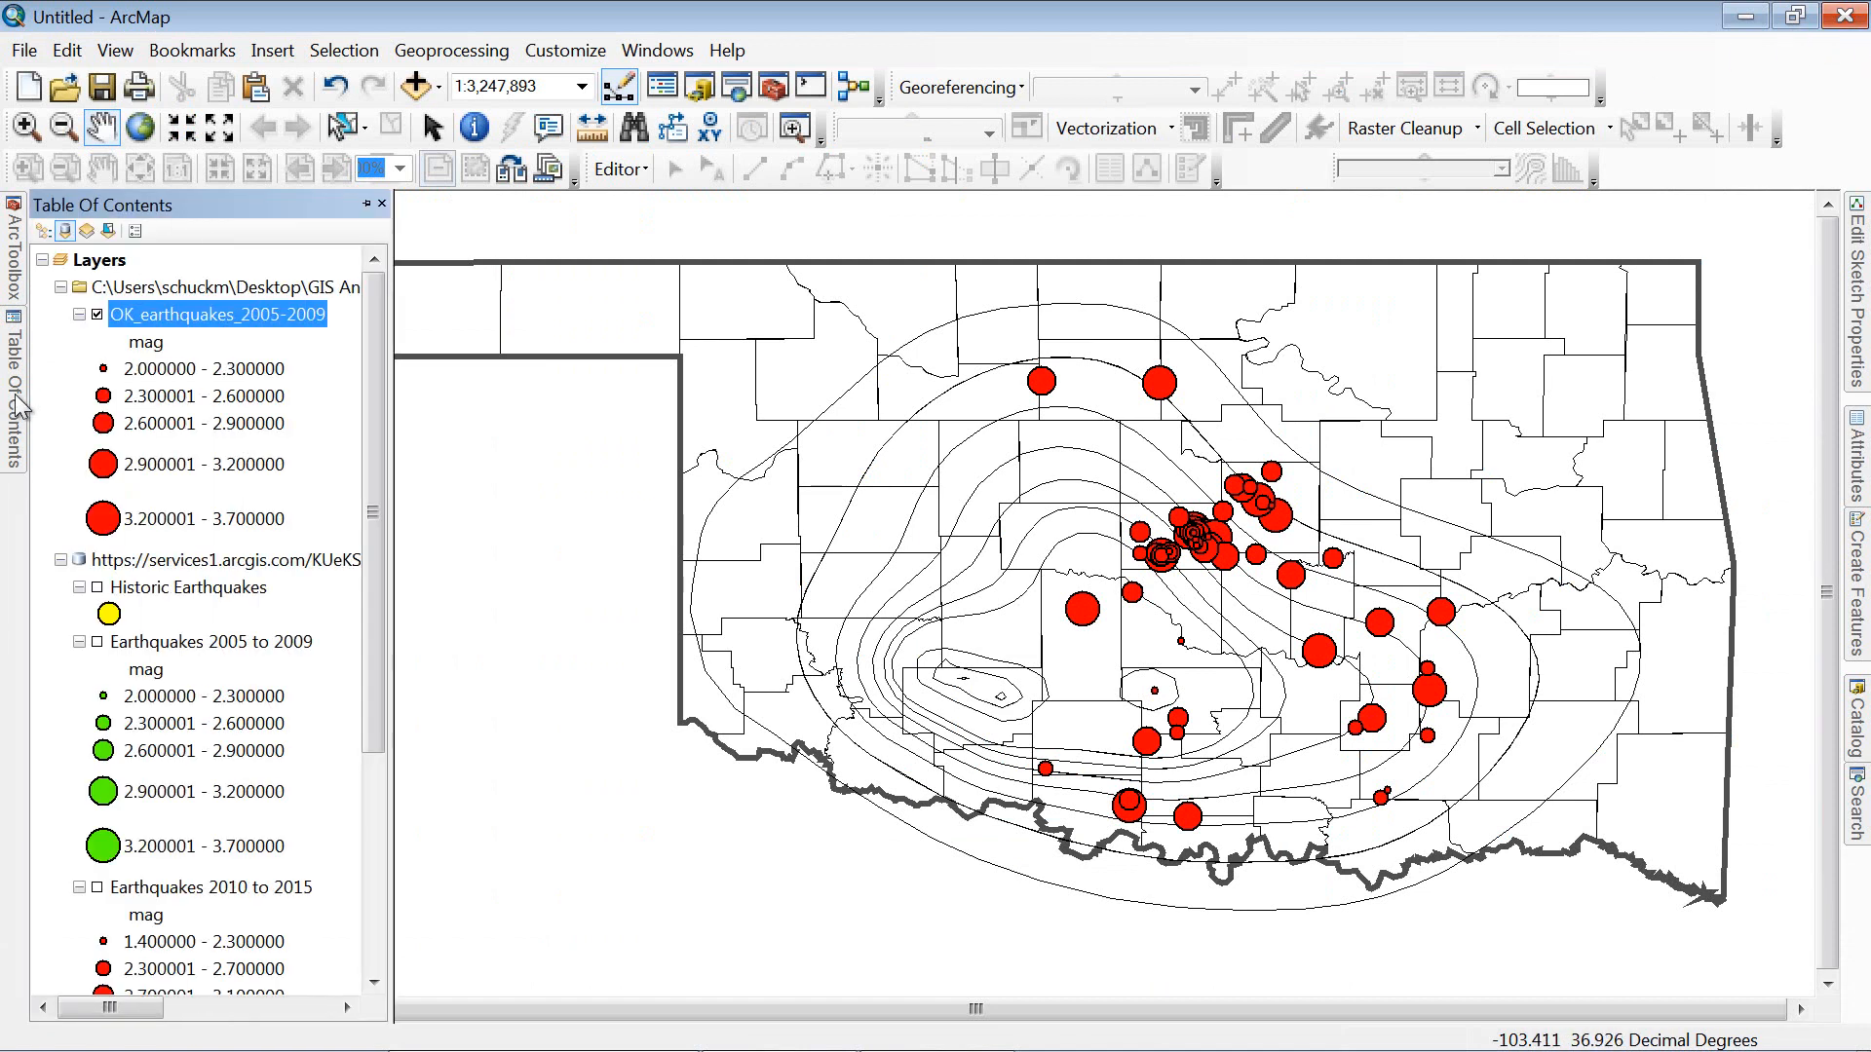
right_click(156, 310)
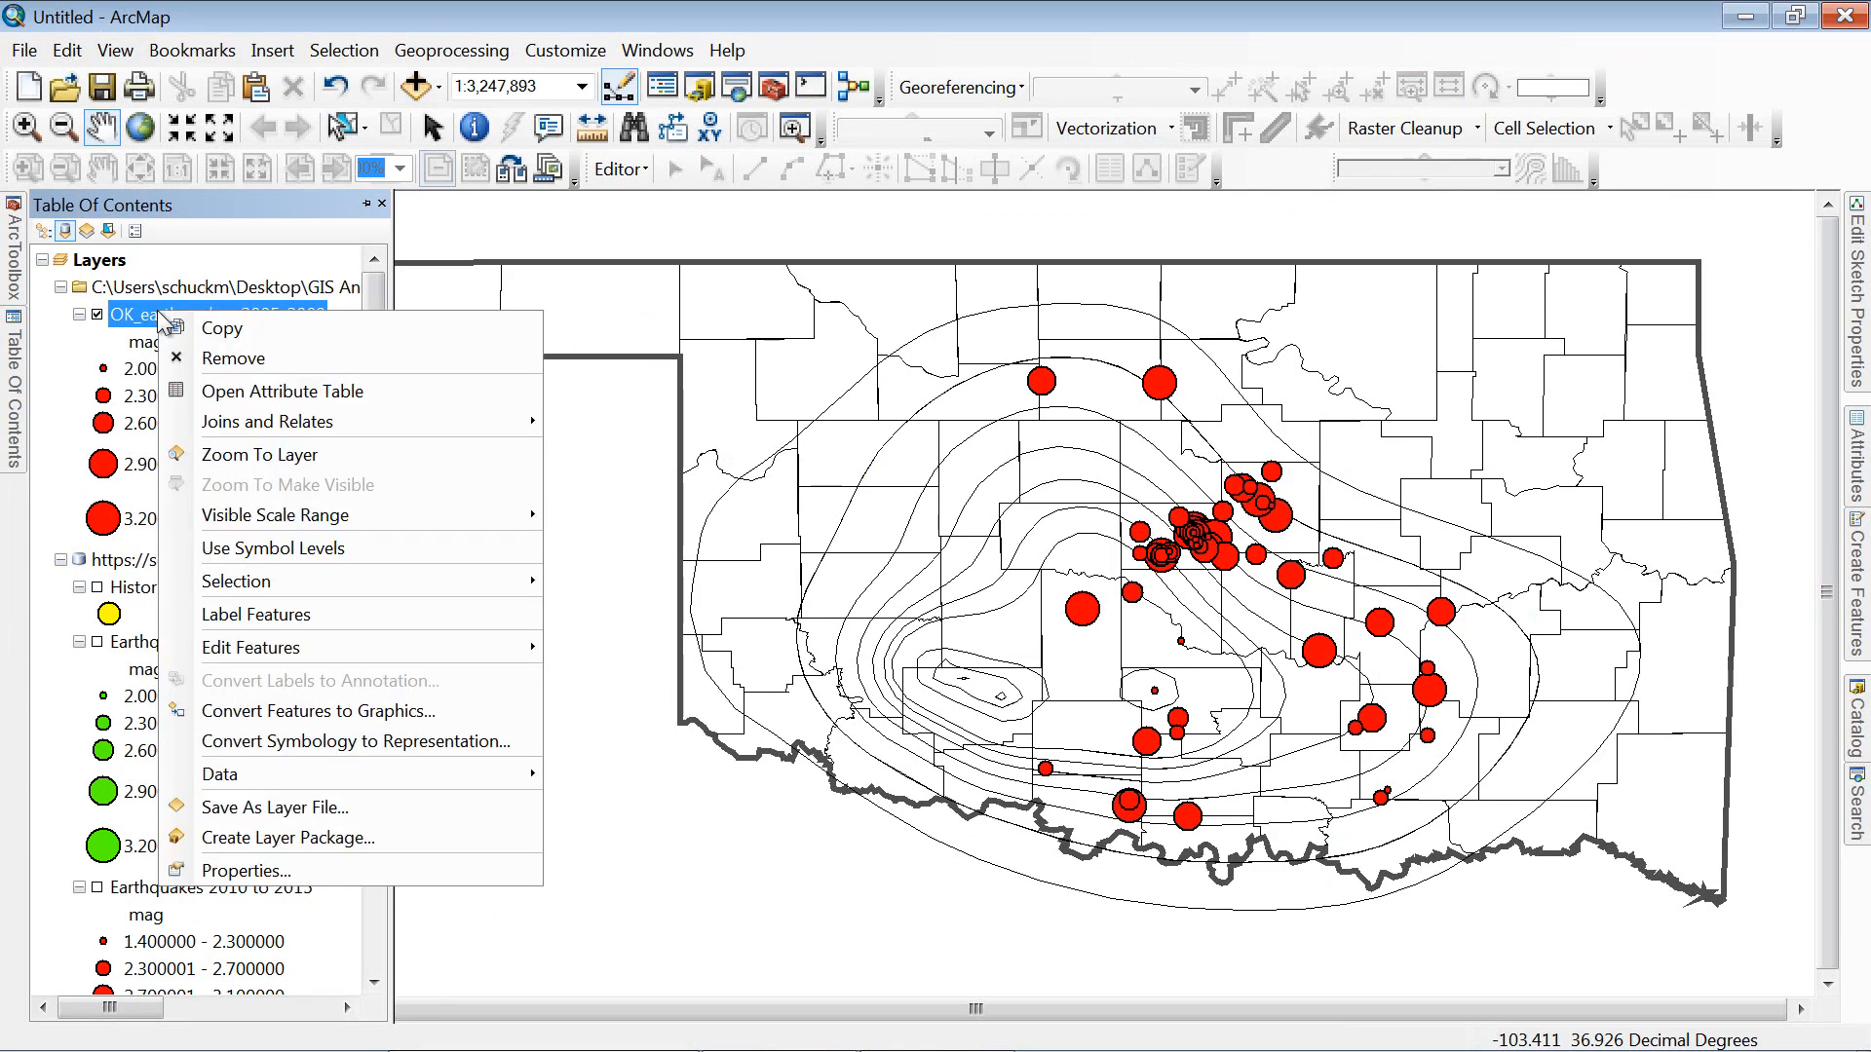
left_click(372, 880)
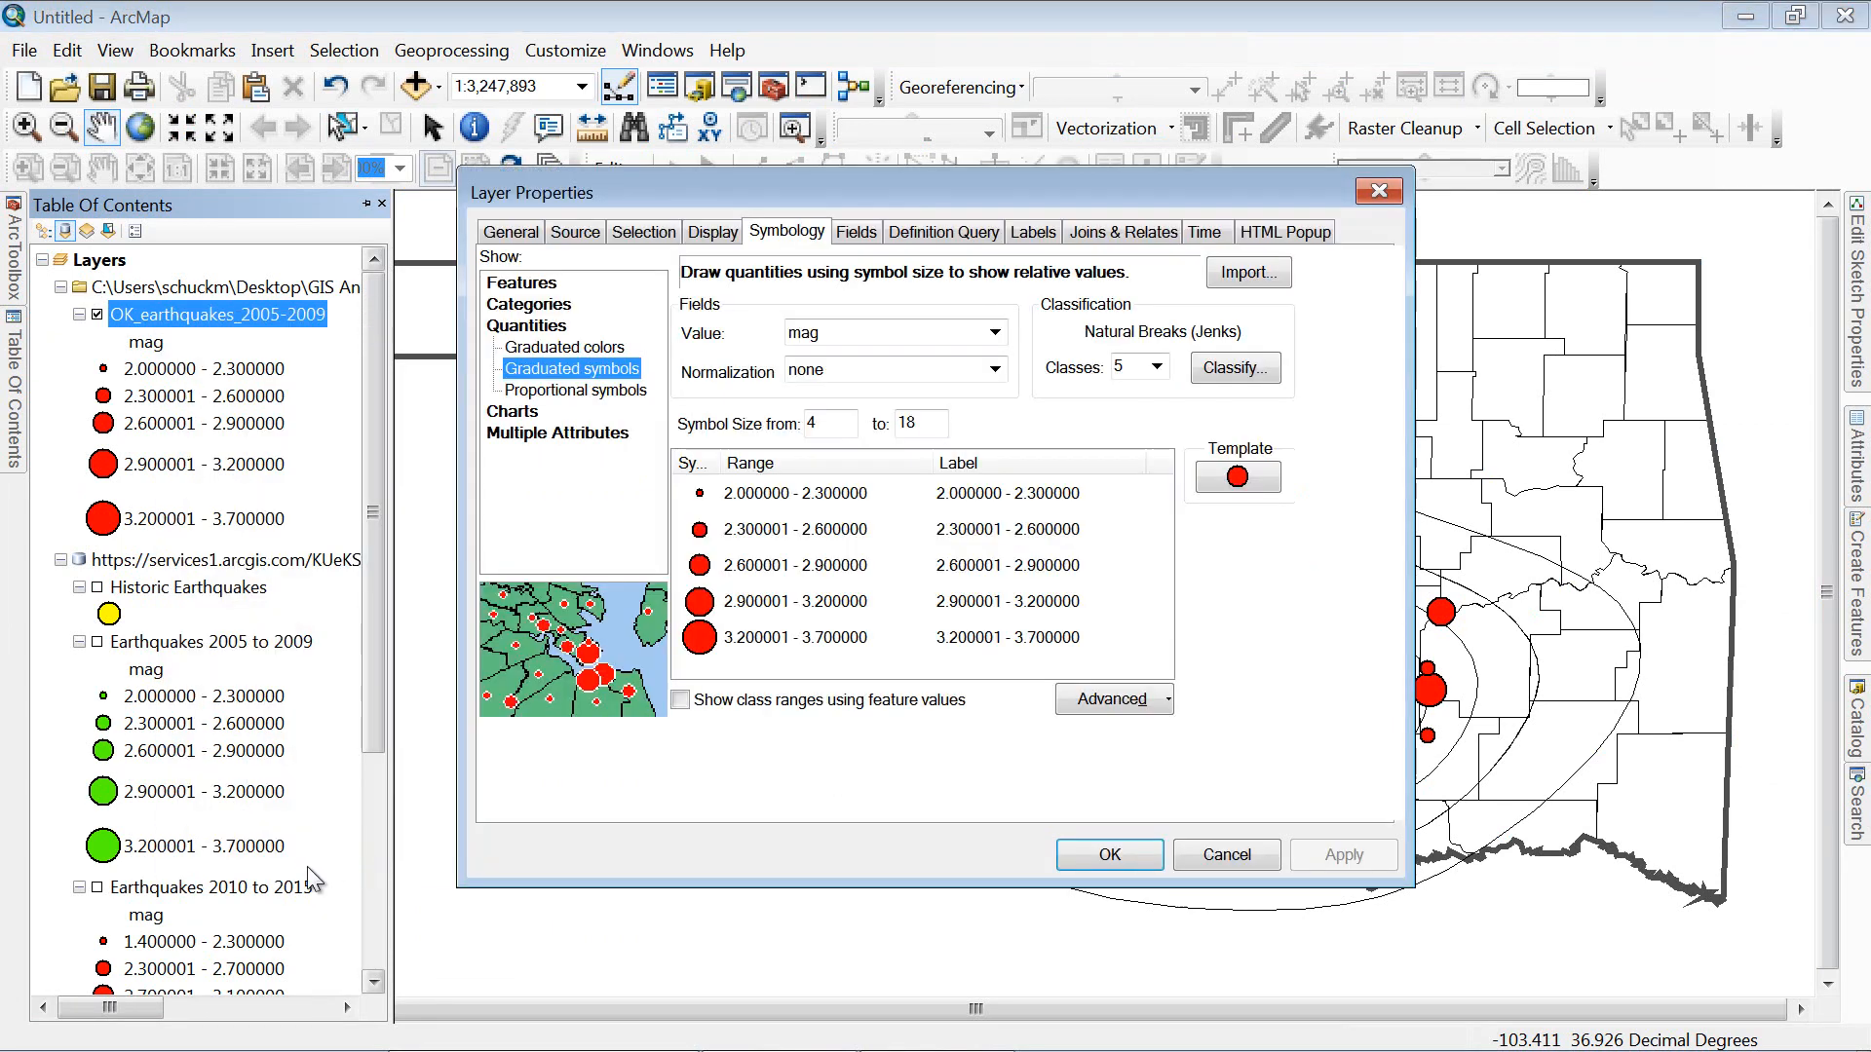
left_click(1205, 234)
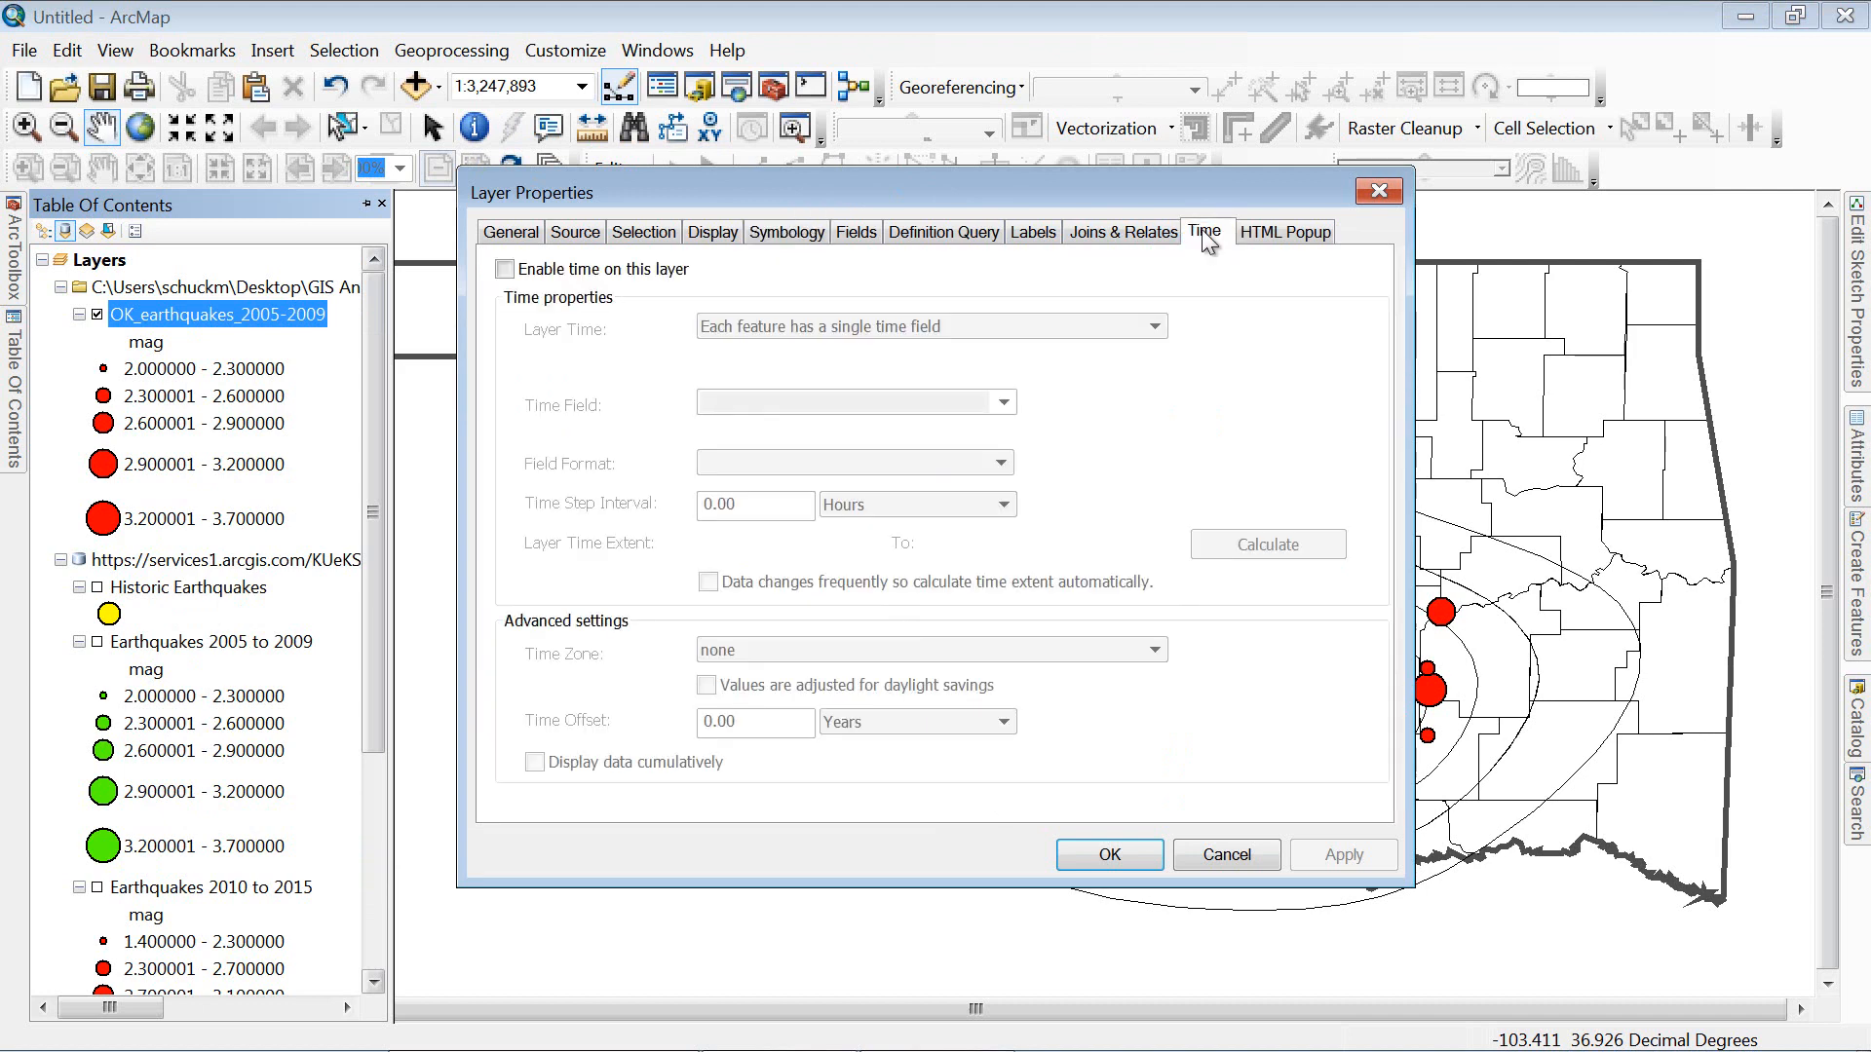
left_click(505, 270)
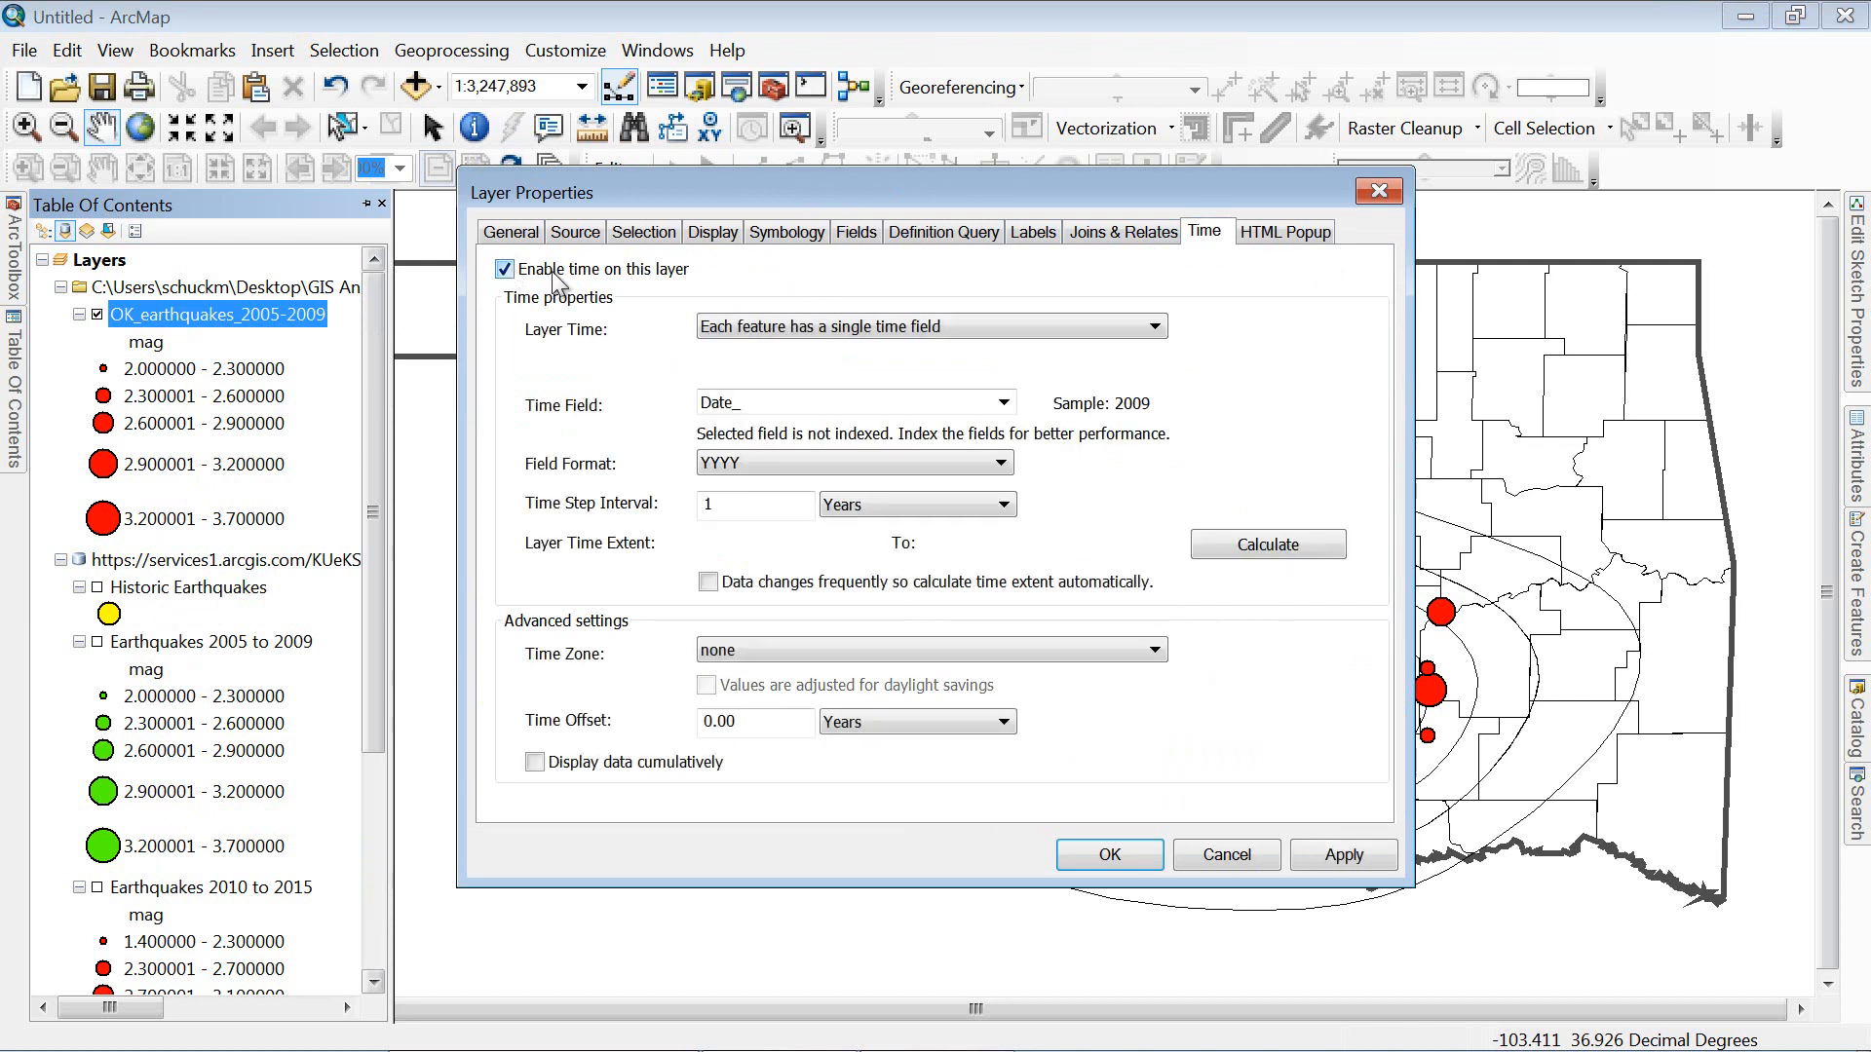
left_click(1003, 403)
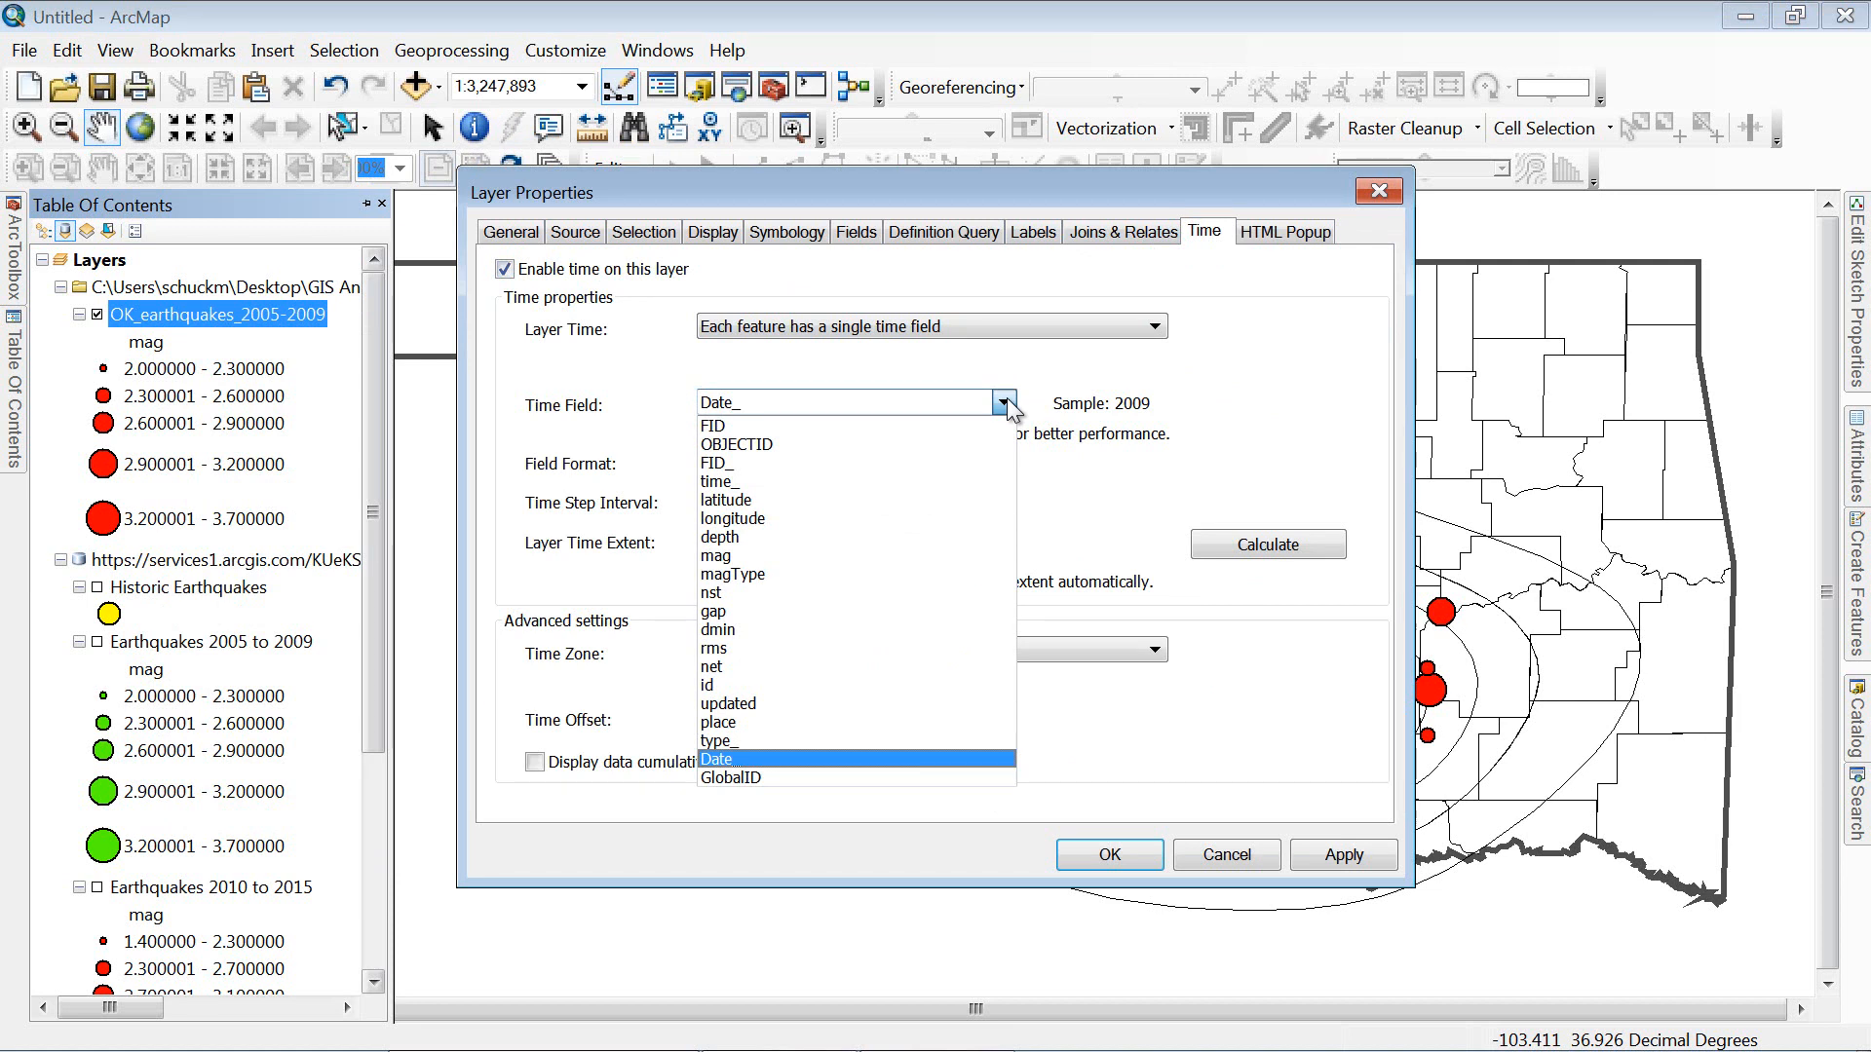
left_click(1004, 403)
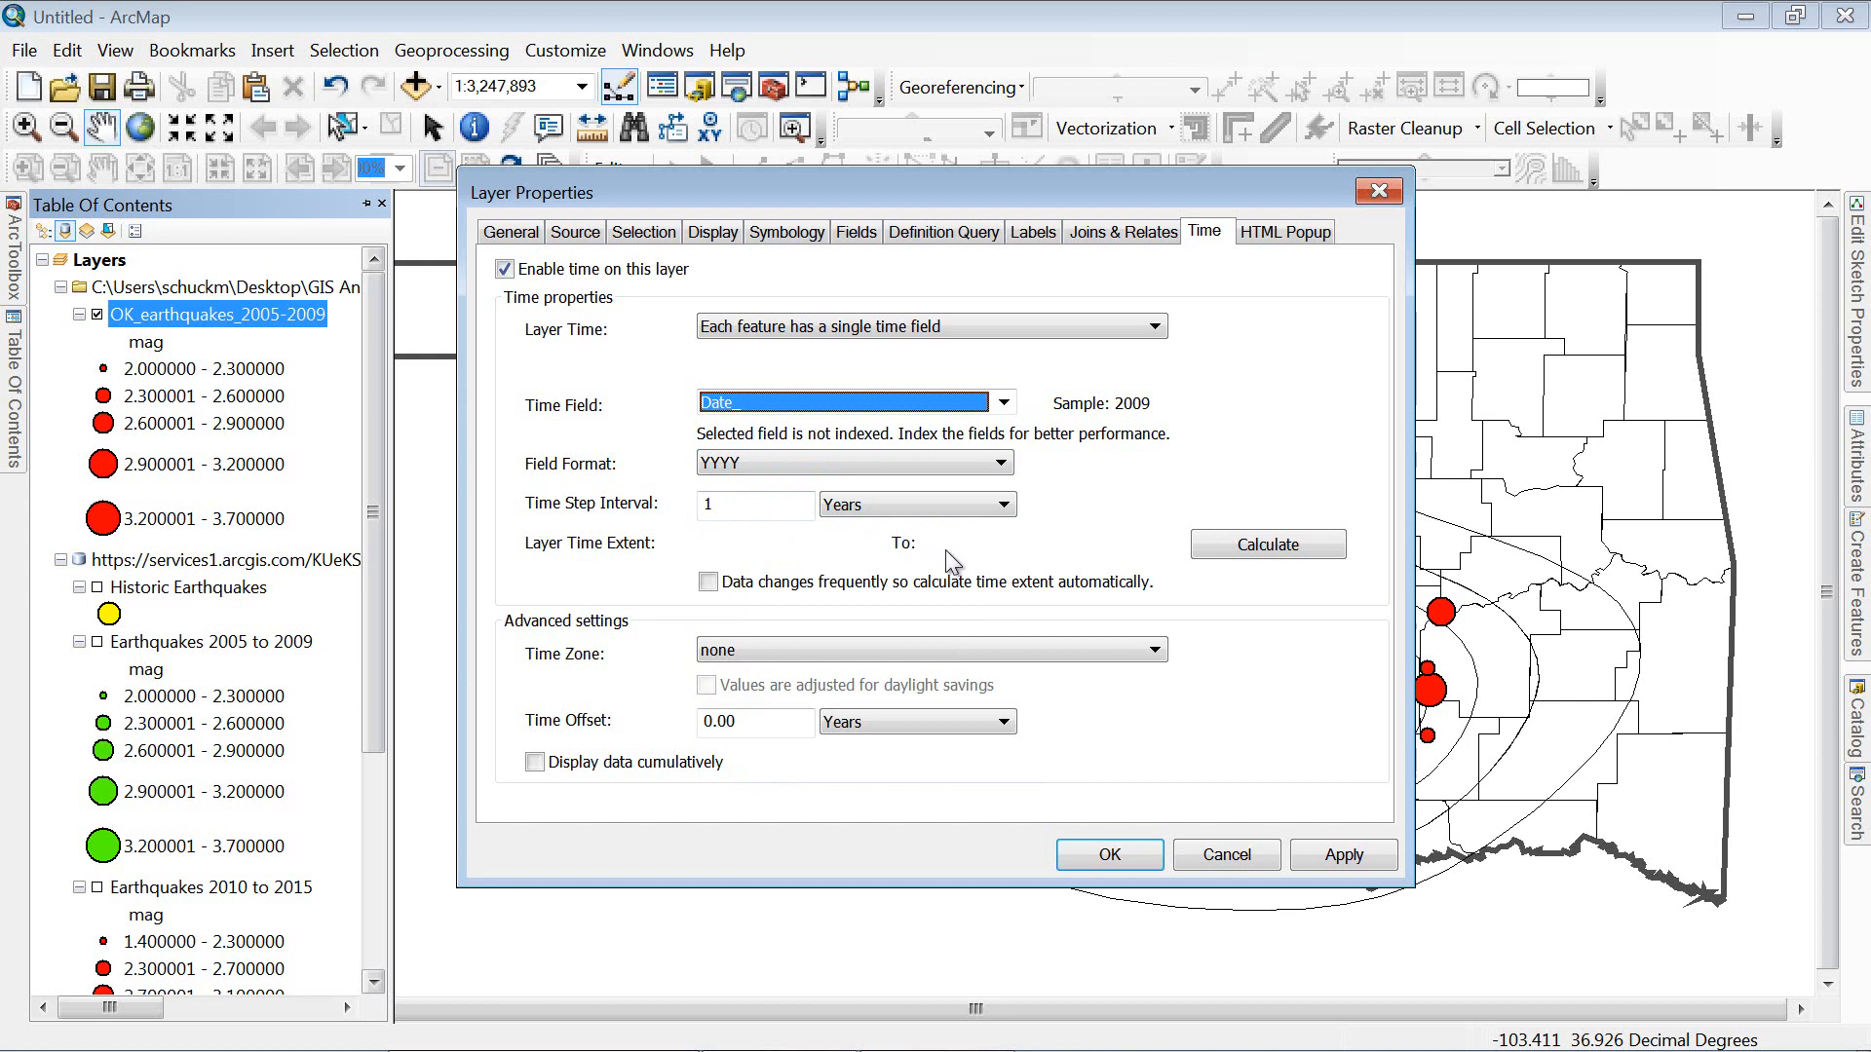
left_click(1227, 546)
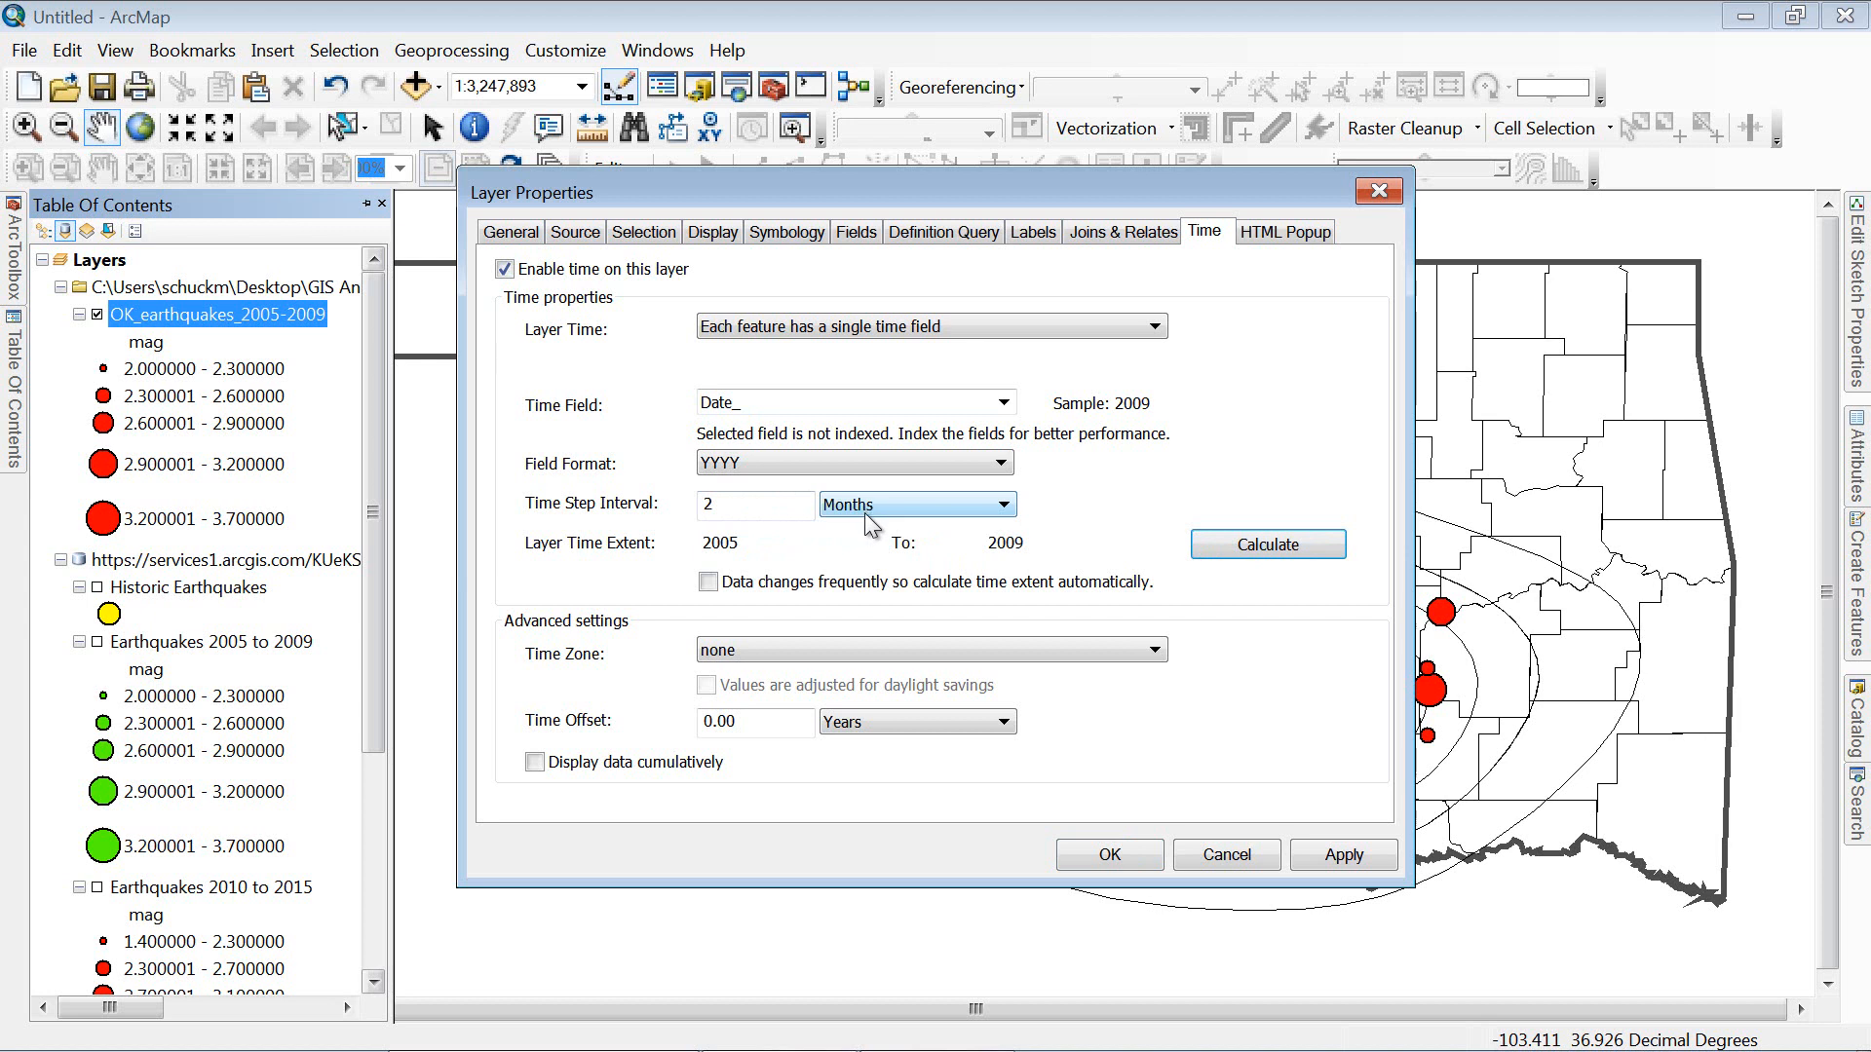
left_click(535, 762)
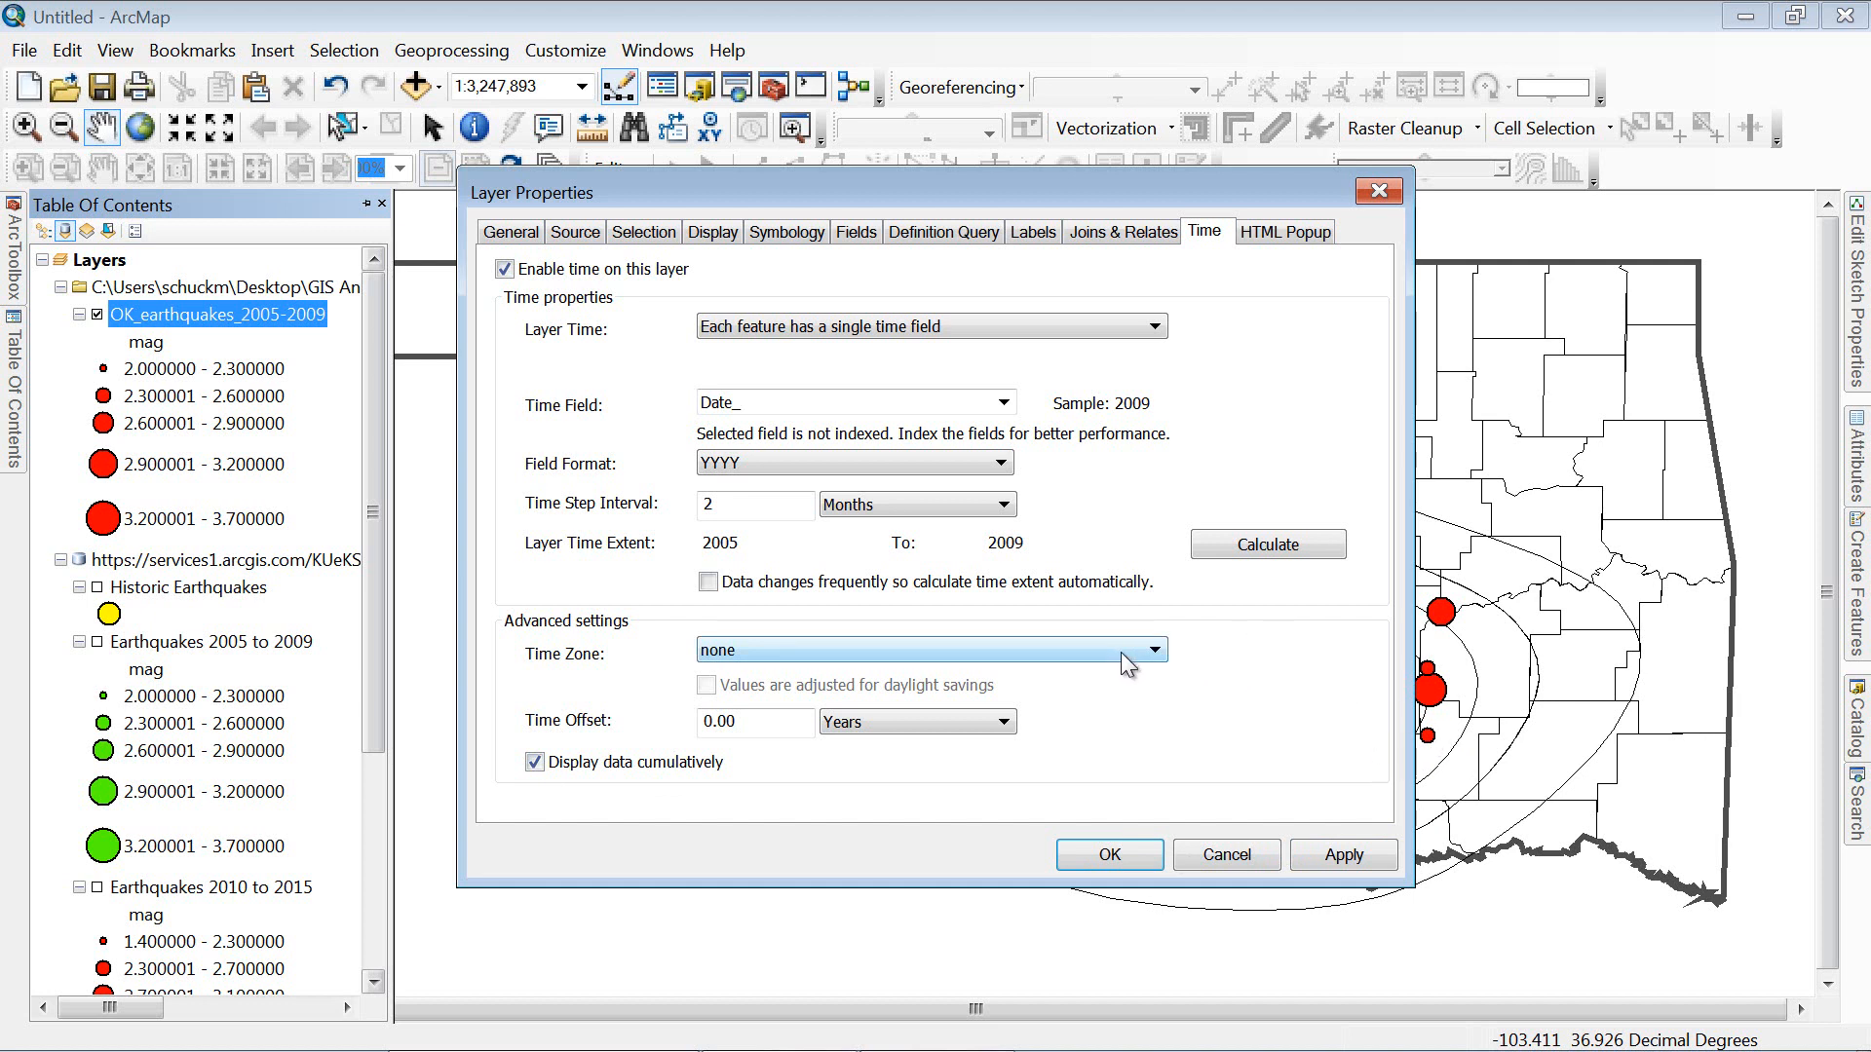
left_click(1350, 862)
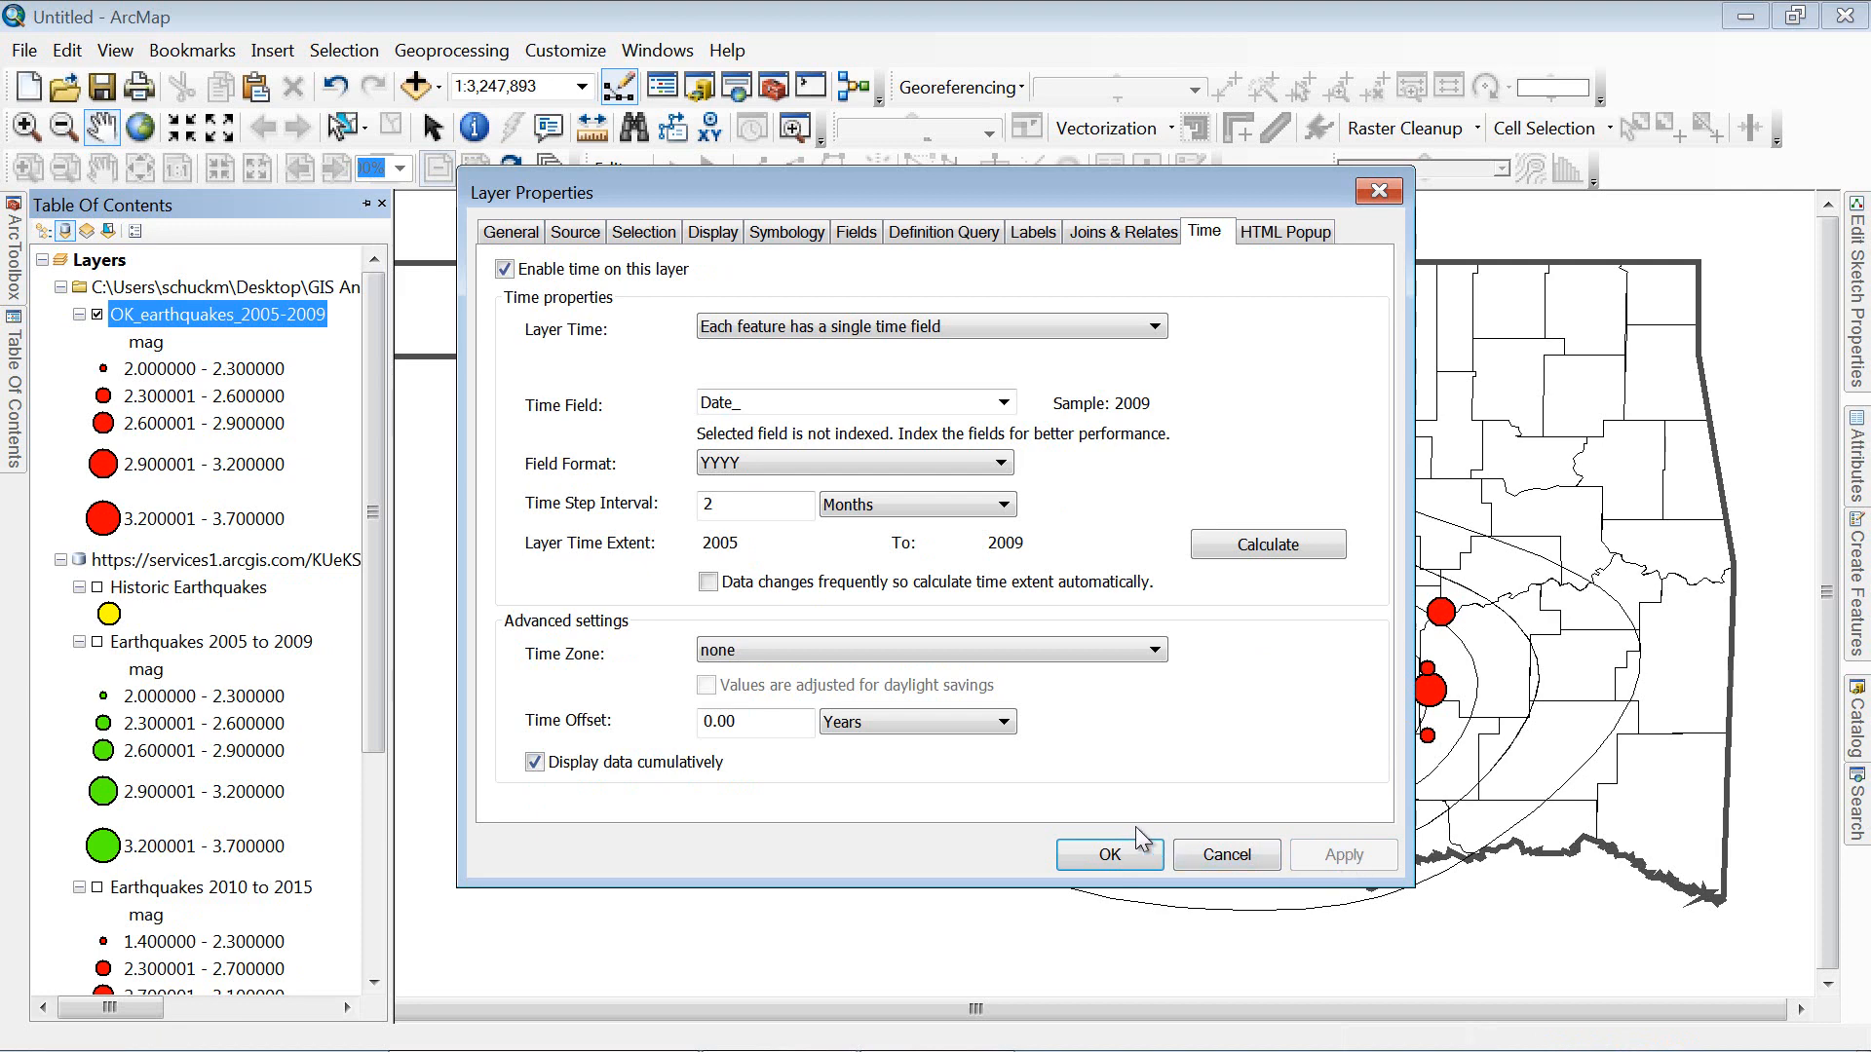
left_click(1135, 856)
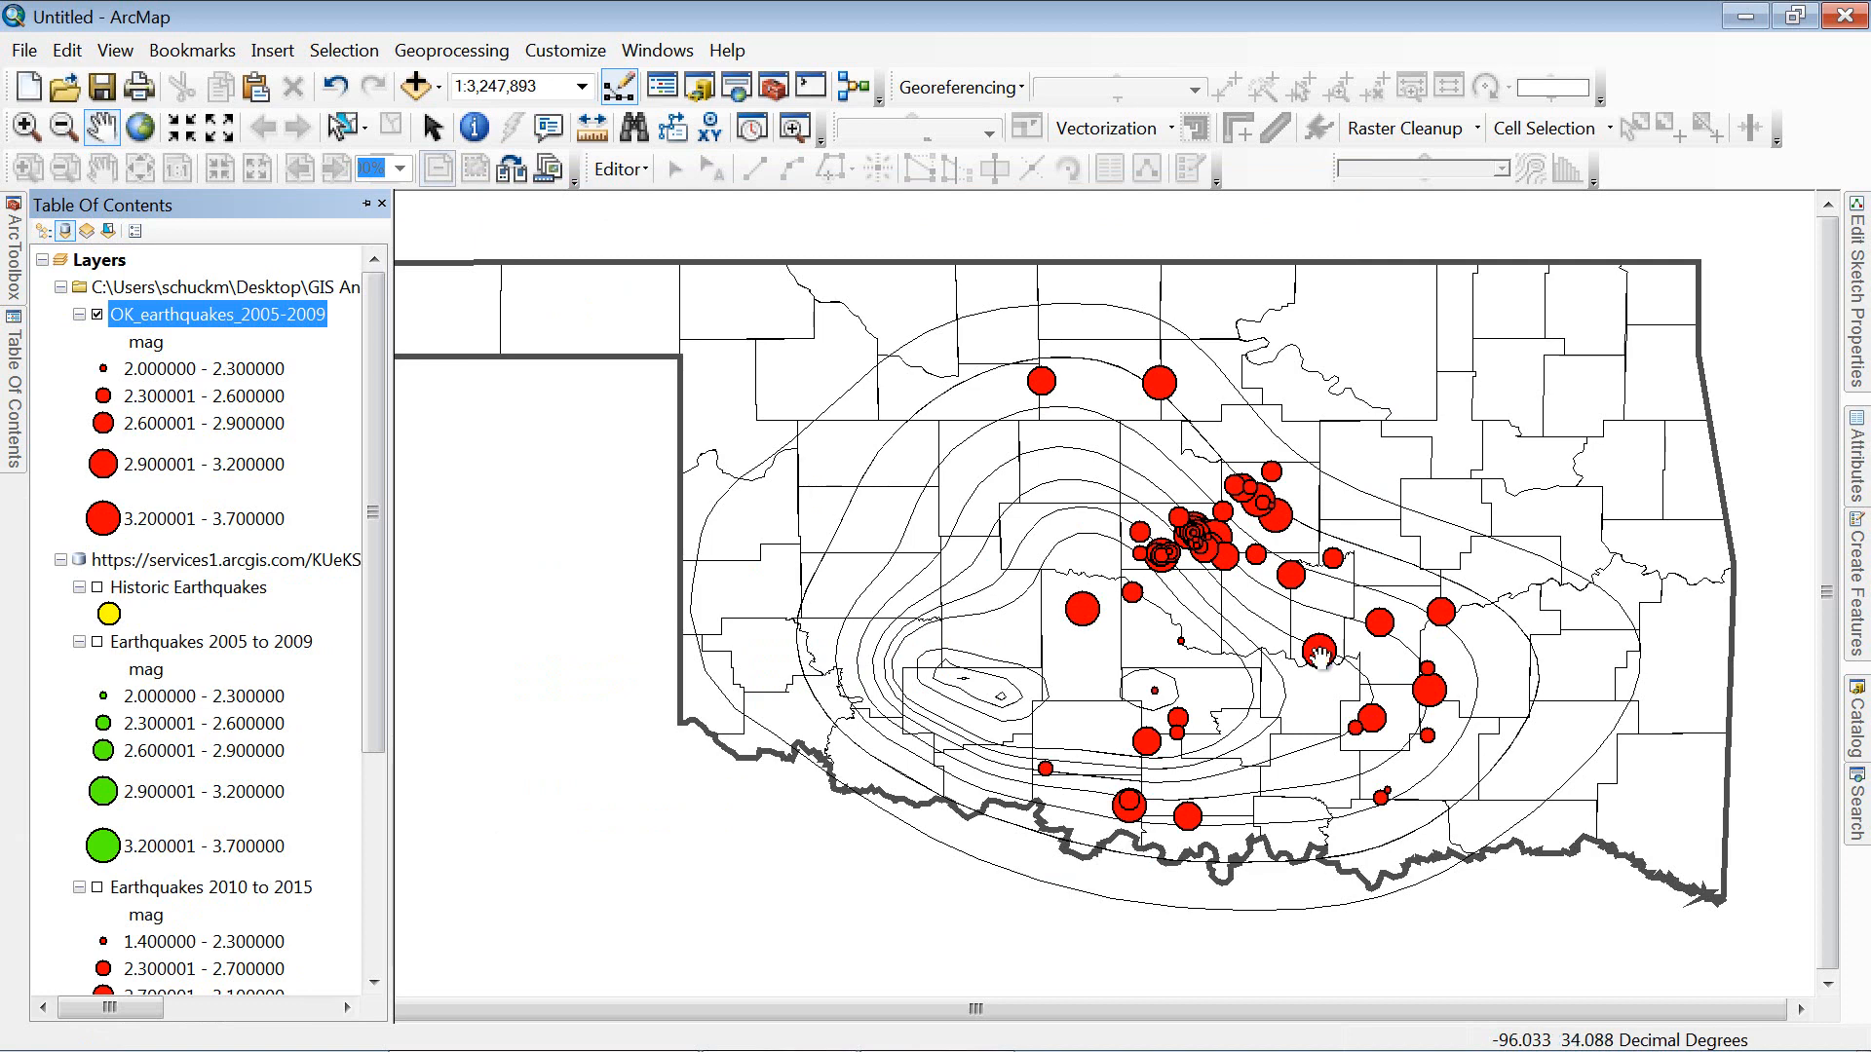
Step: Turn on the Time Slider and open its options, showing a 2.0 Months time step
left_click(755, 130)
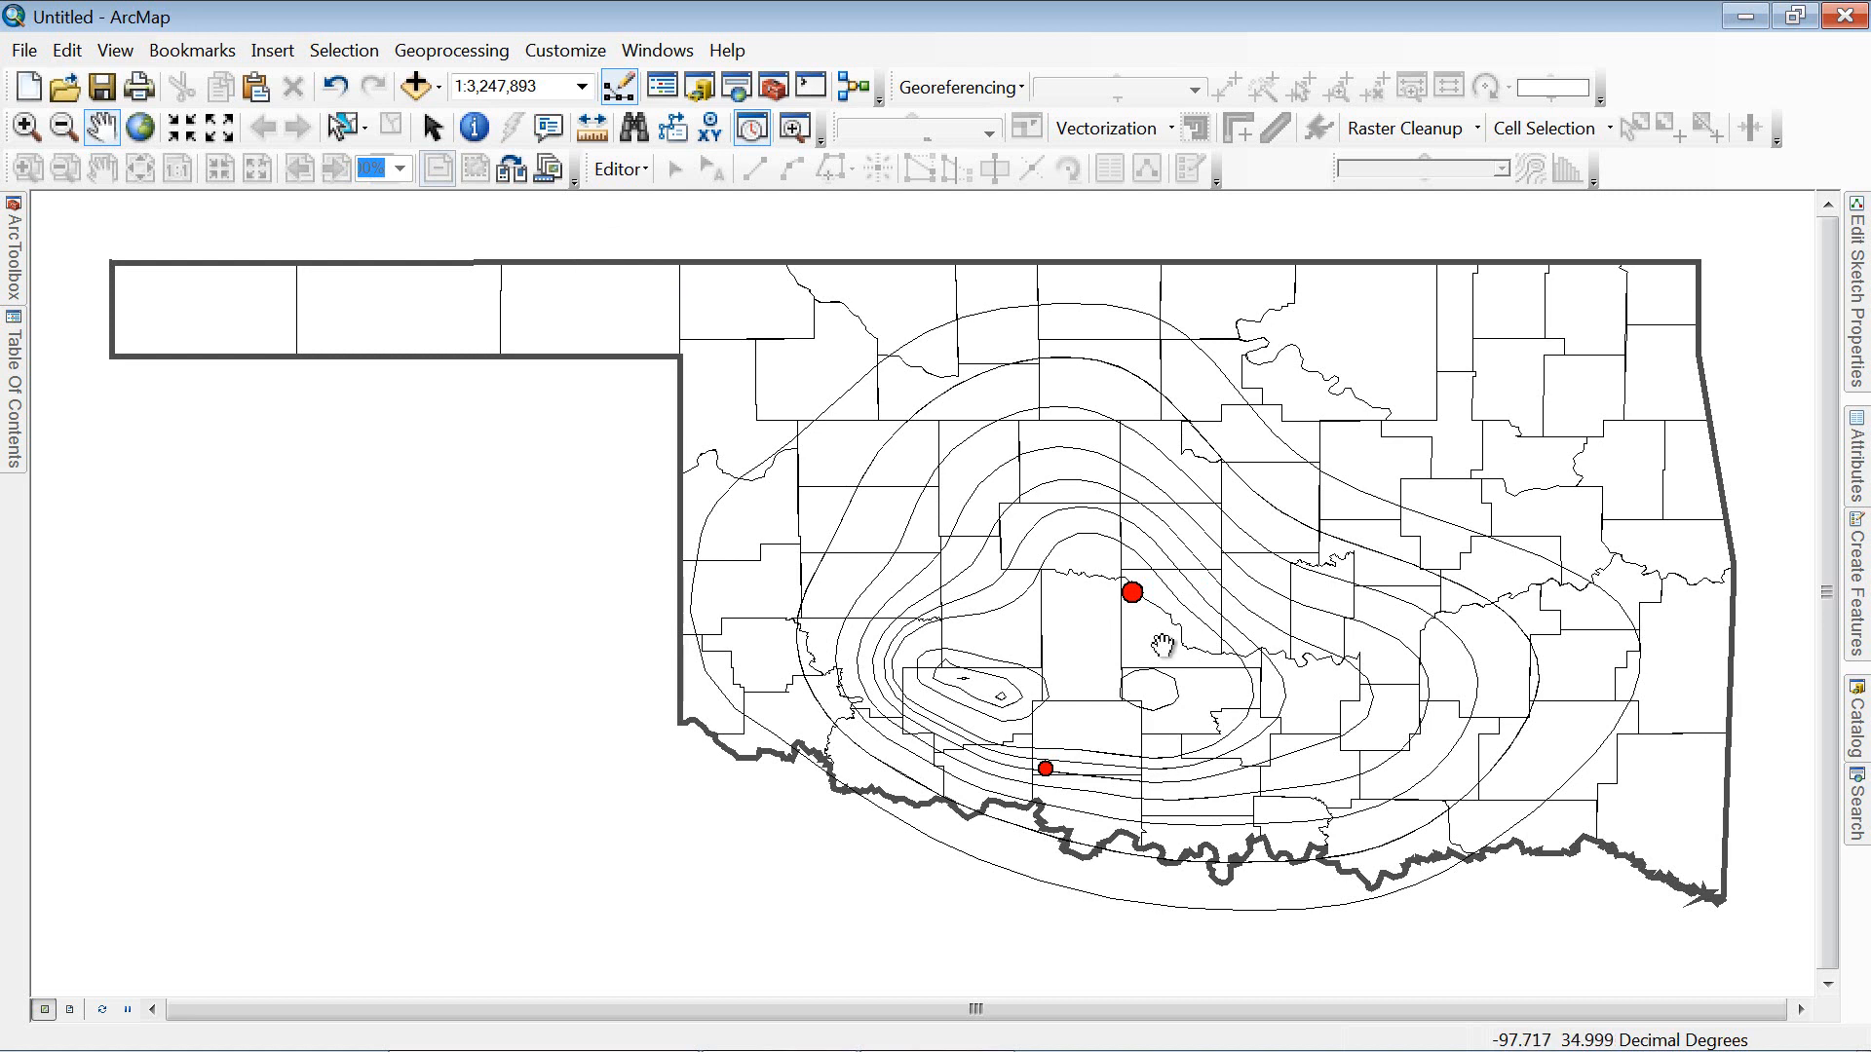
left_click(322, 244)
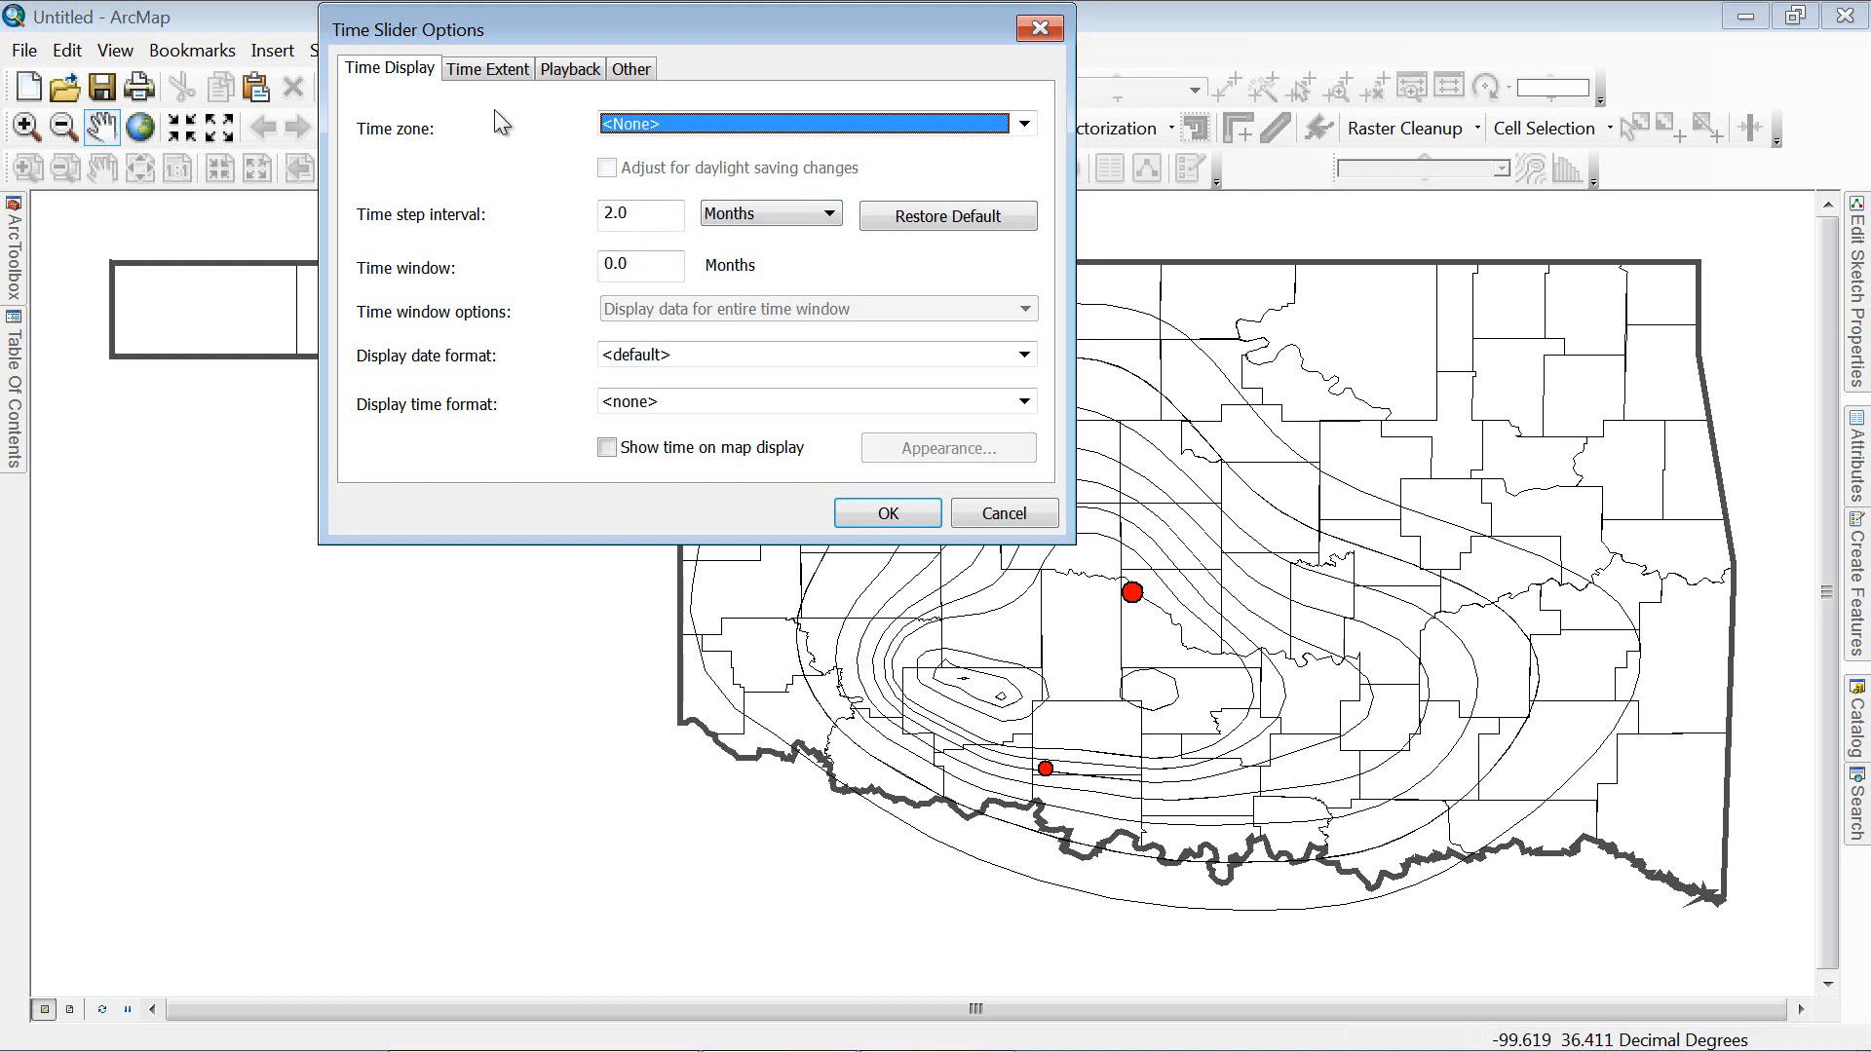
Step: Review the Time Extent and Playback settings, lower the window transparency, and confirm the options
left_click(491, 69)
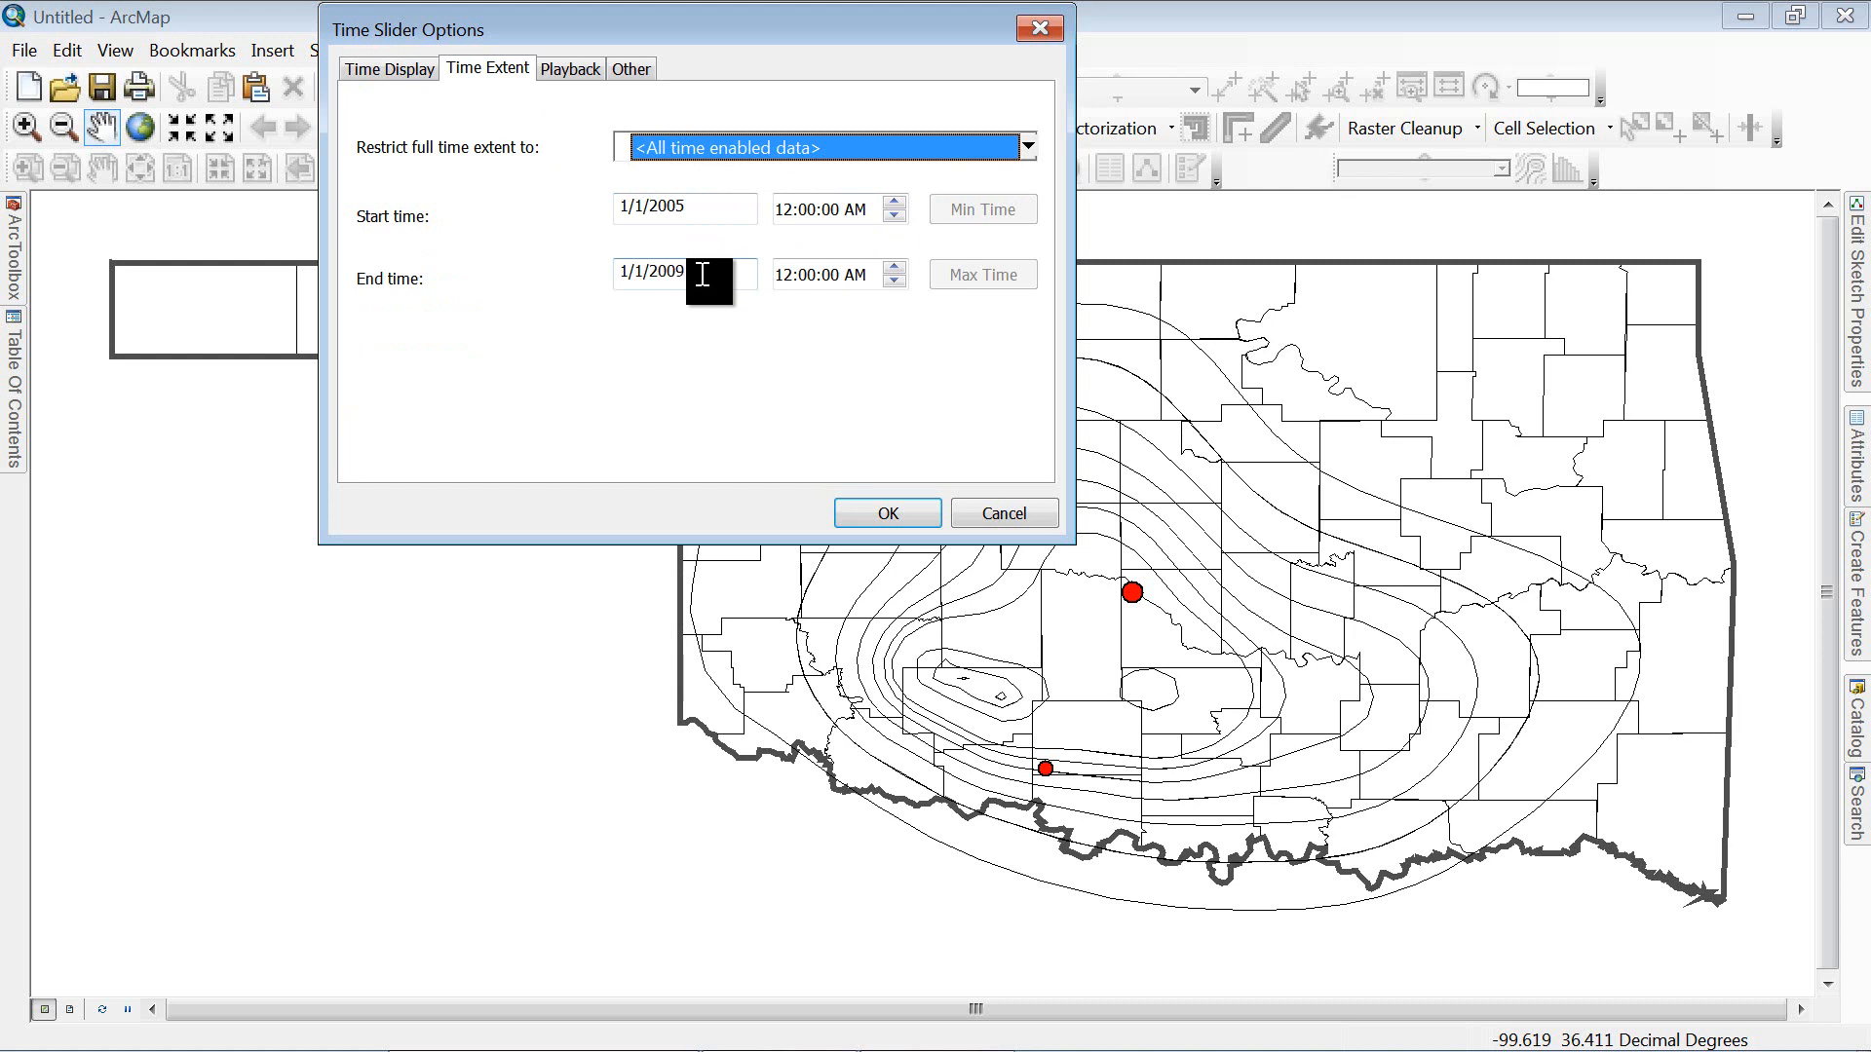
left_click(575, 70)
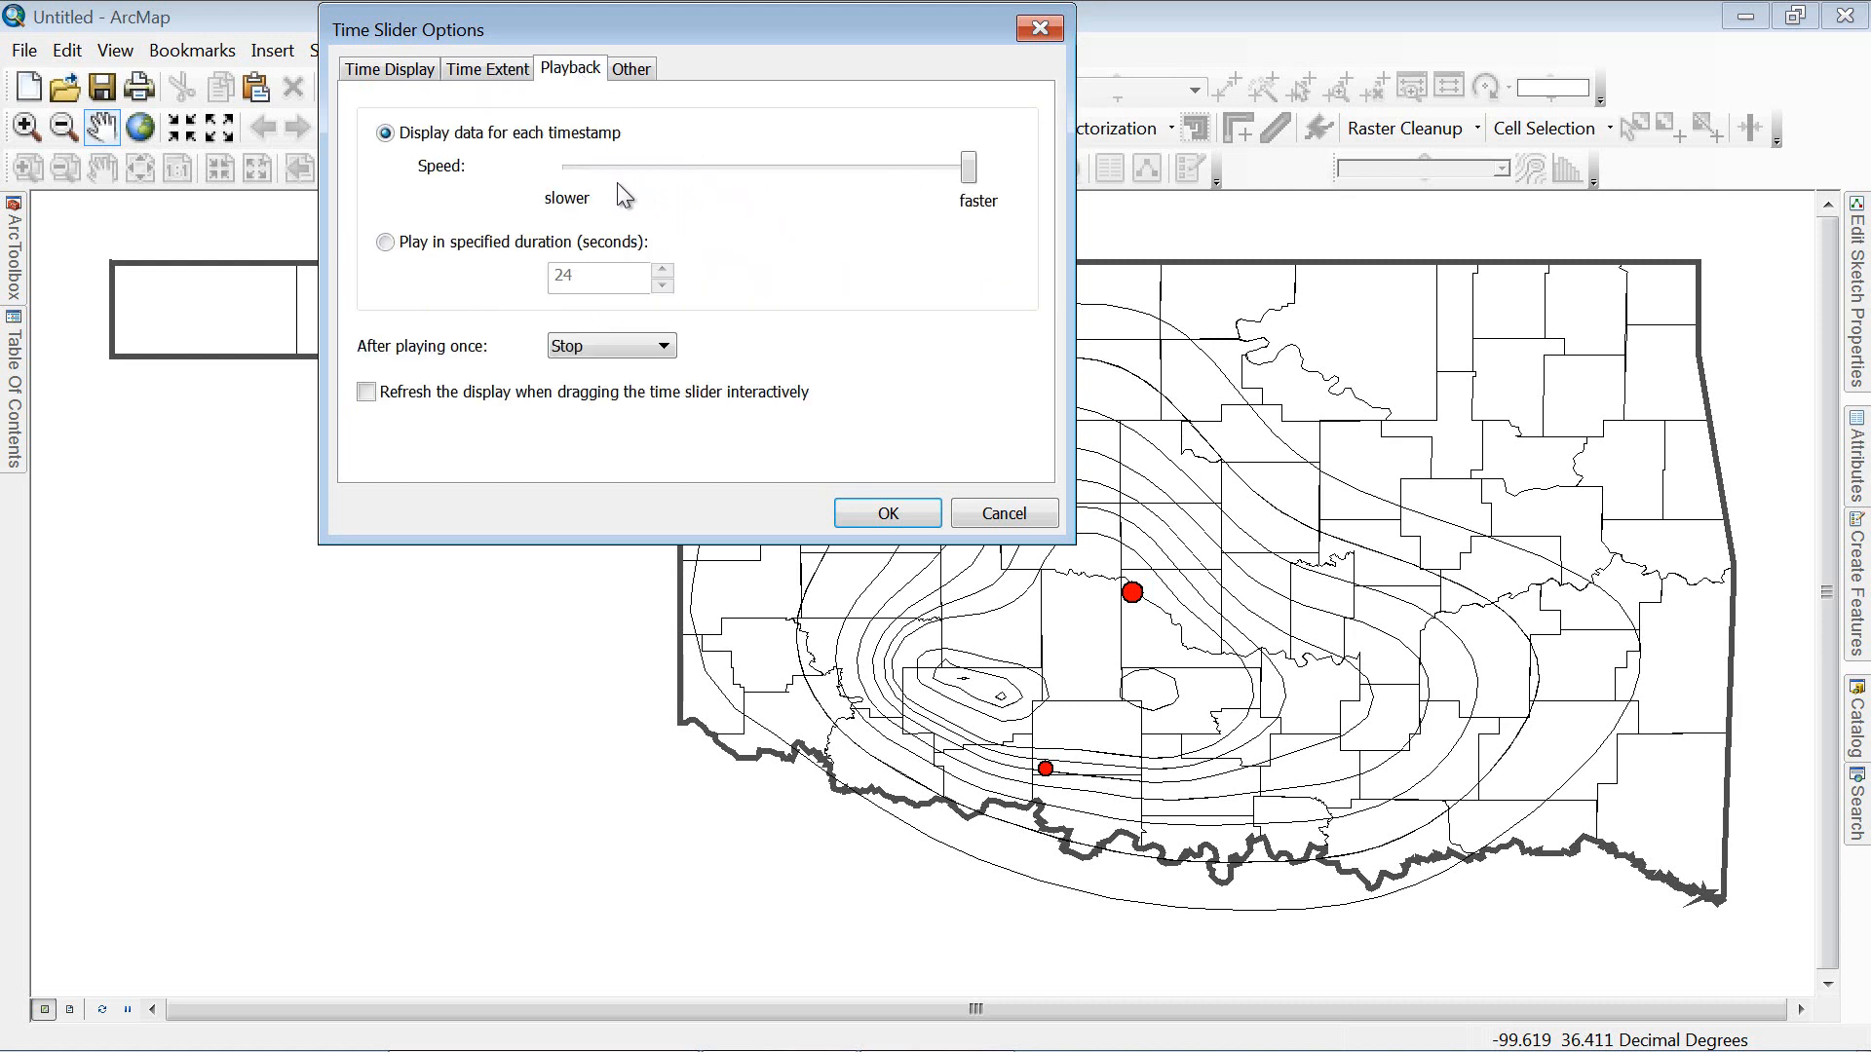
left_click(633, 71)
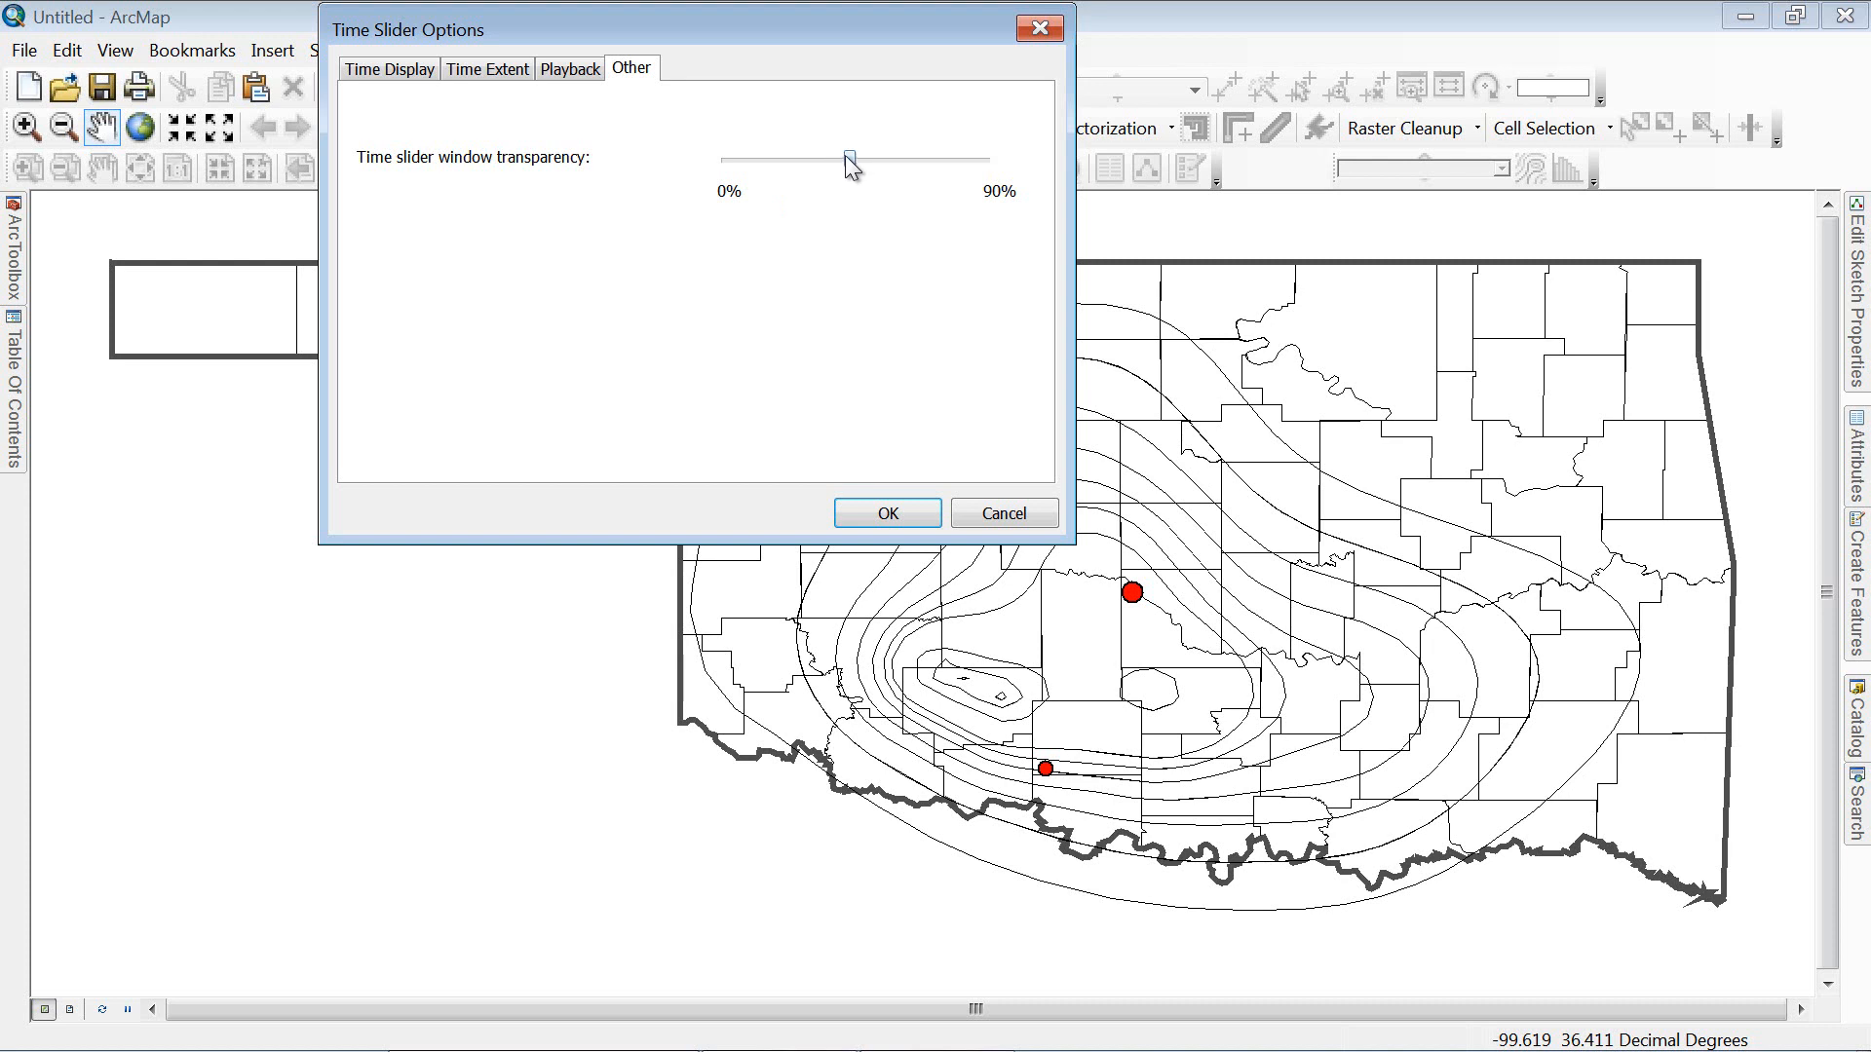
left_click_drag(852, 165, 810, 166)
left_click(890, 513)
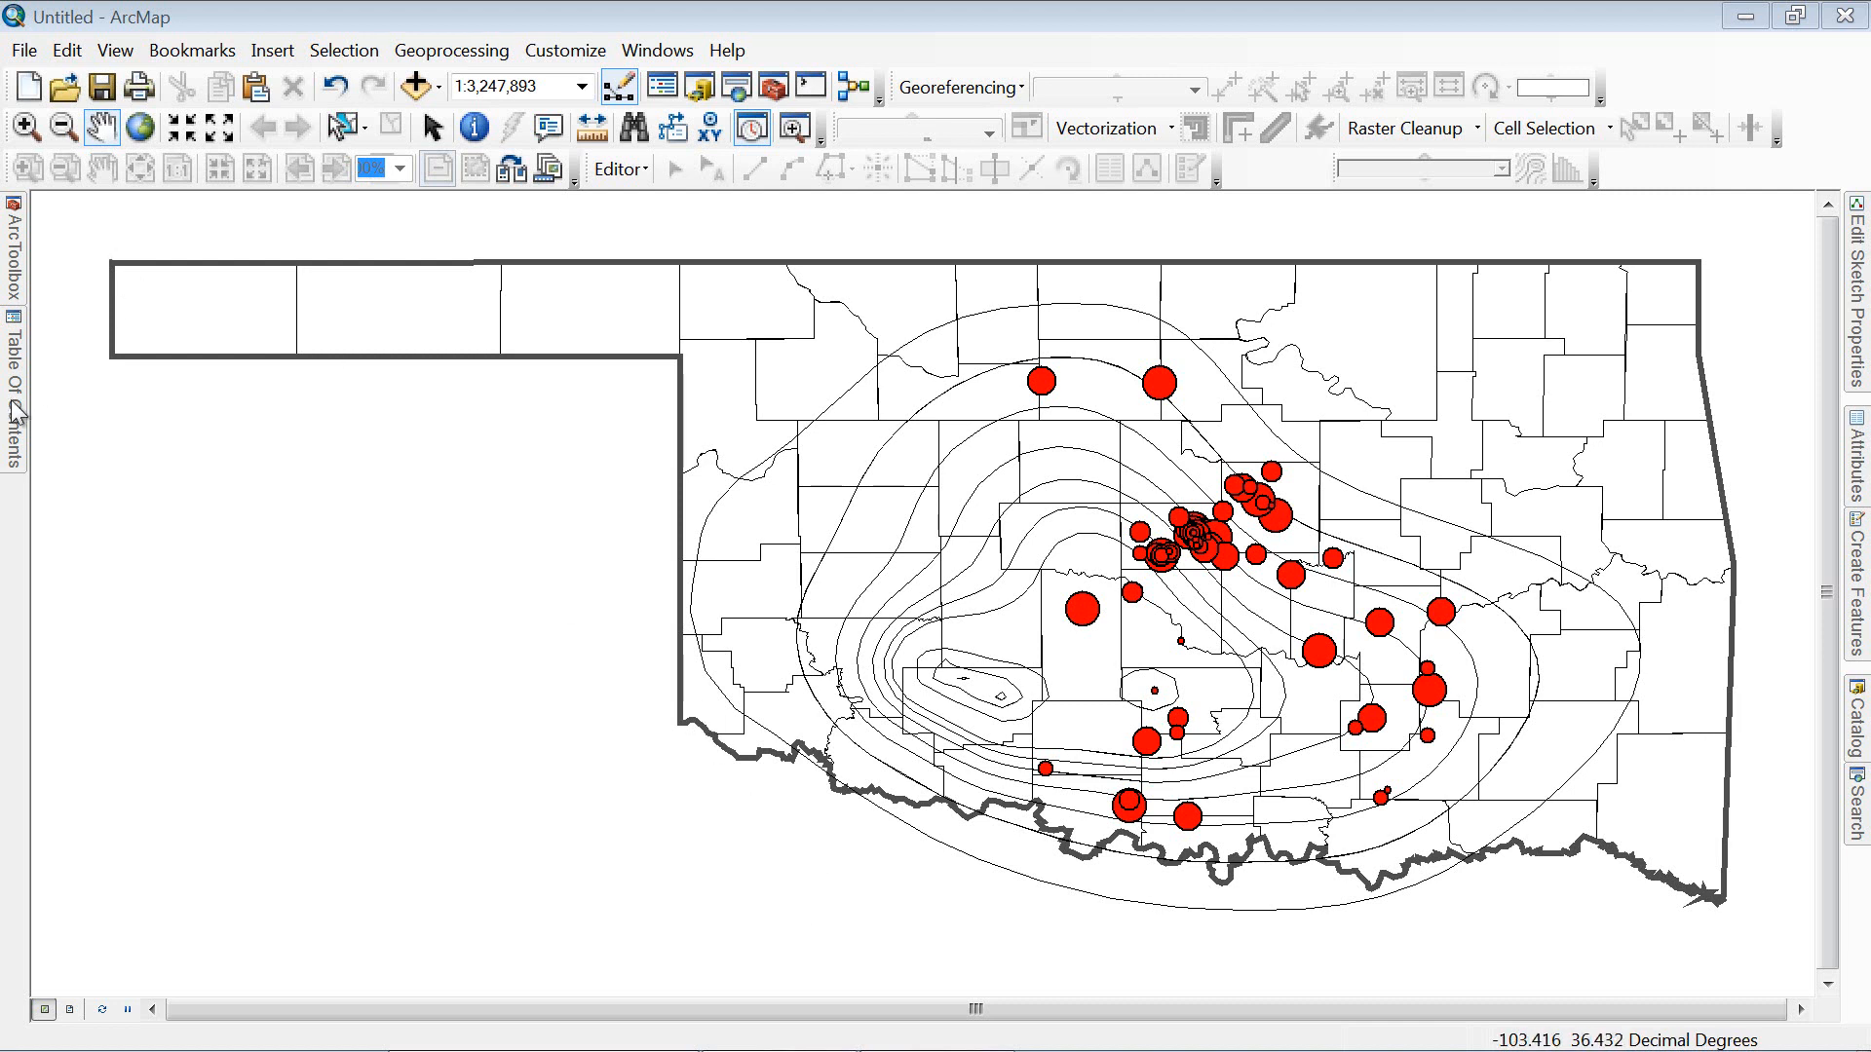
Step: Turn off Display data cumulatively in the earthquake layer's Time properties and apply
mouse_move(17, 414)
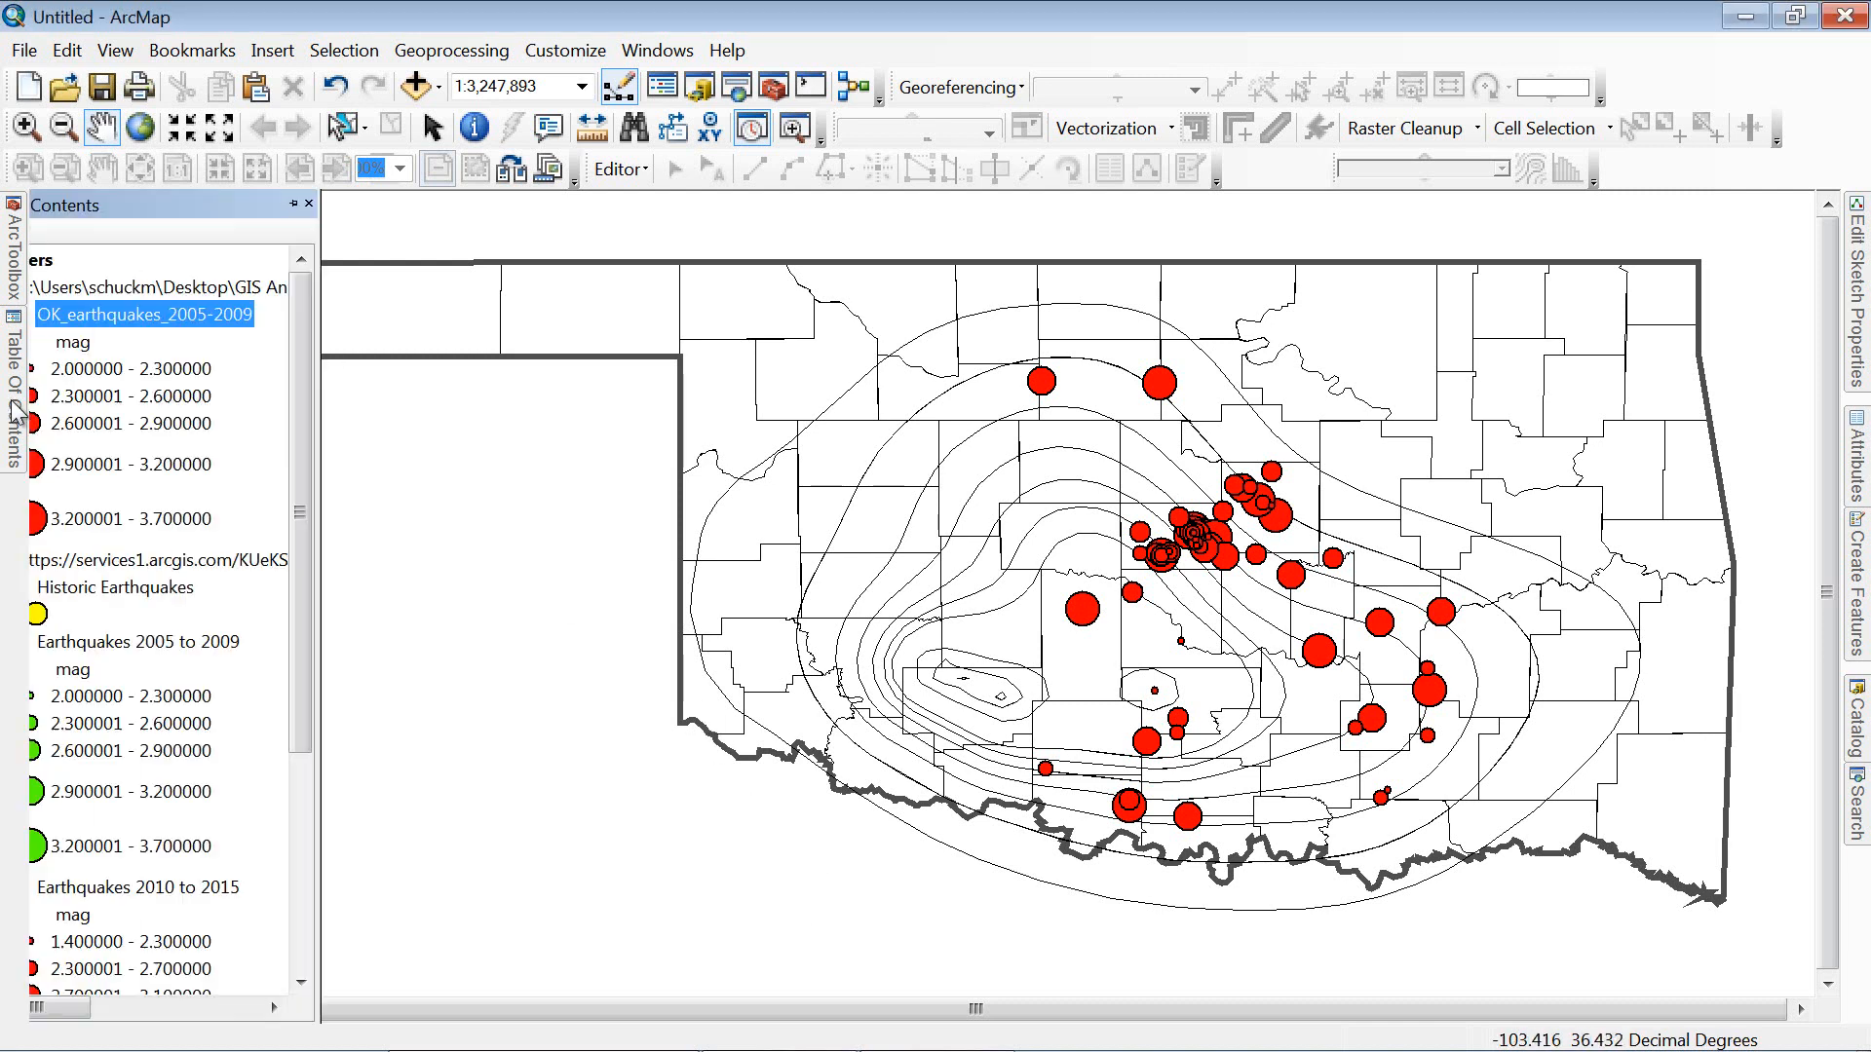
right_click(151, 314)
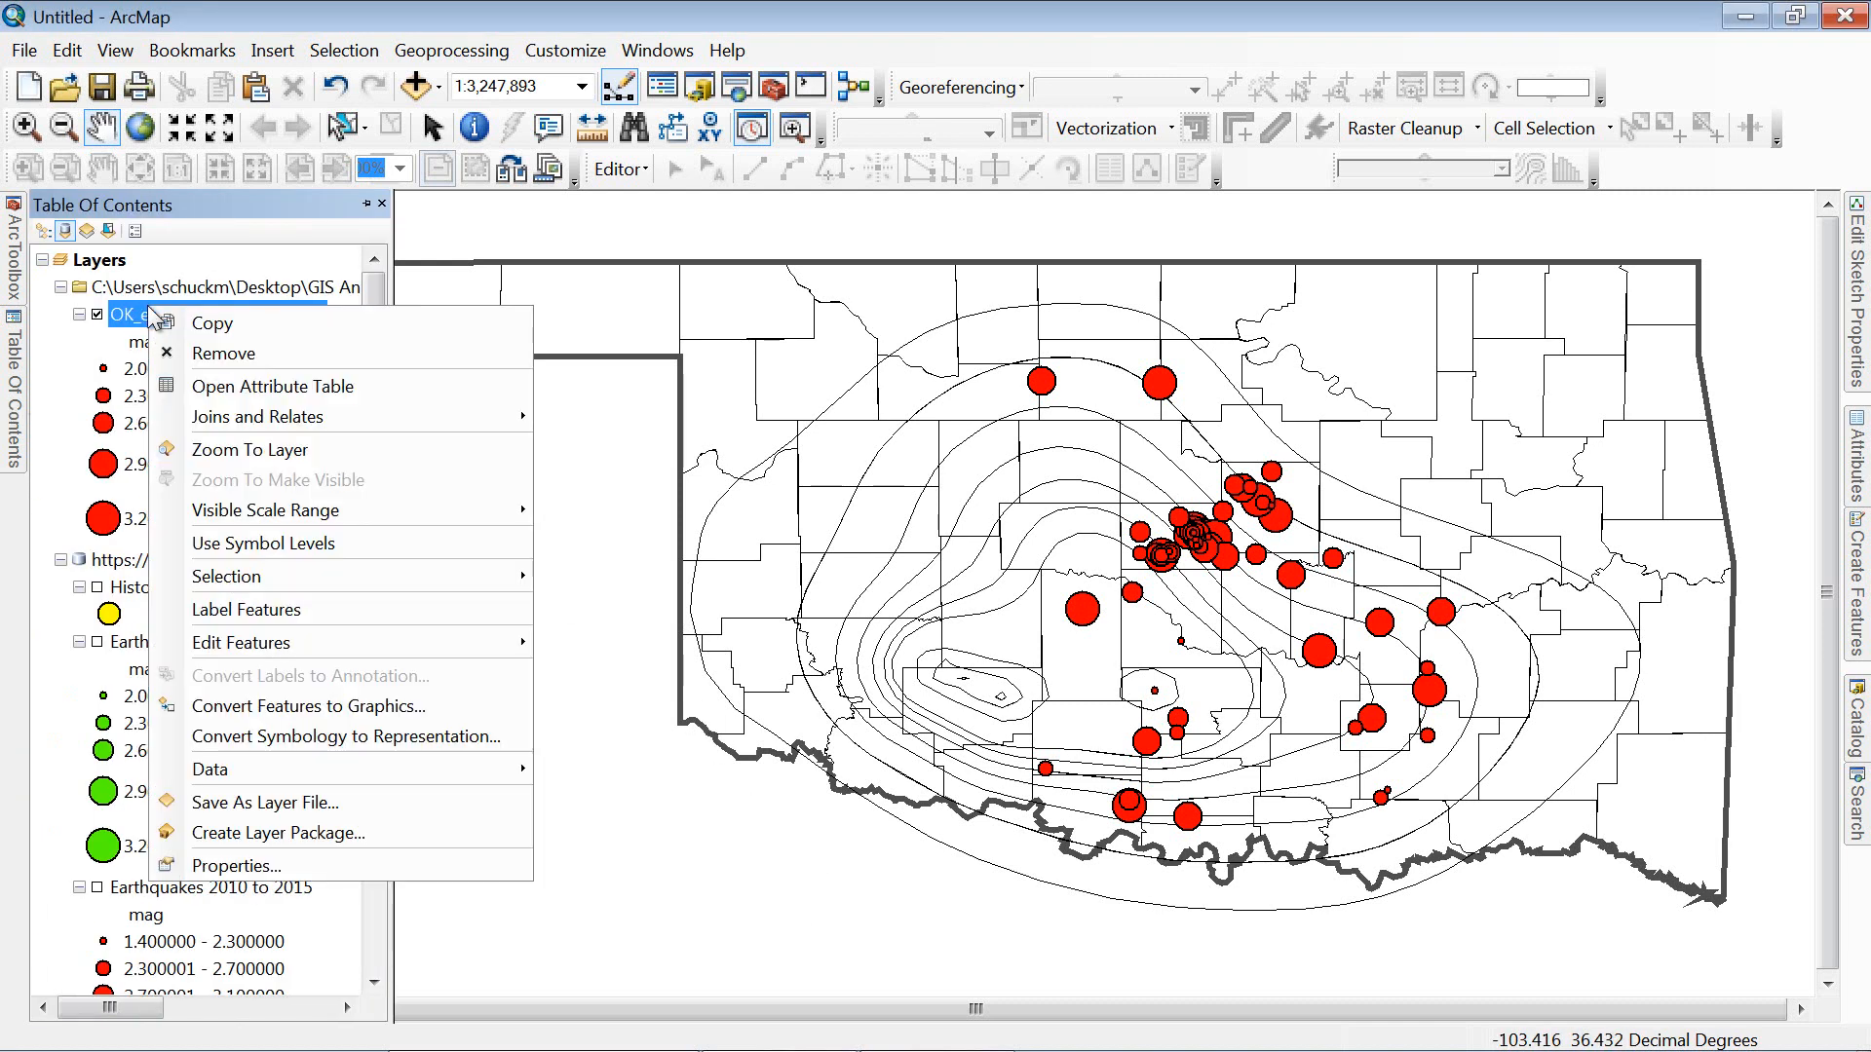
left_click(312, 857)
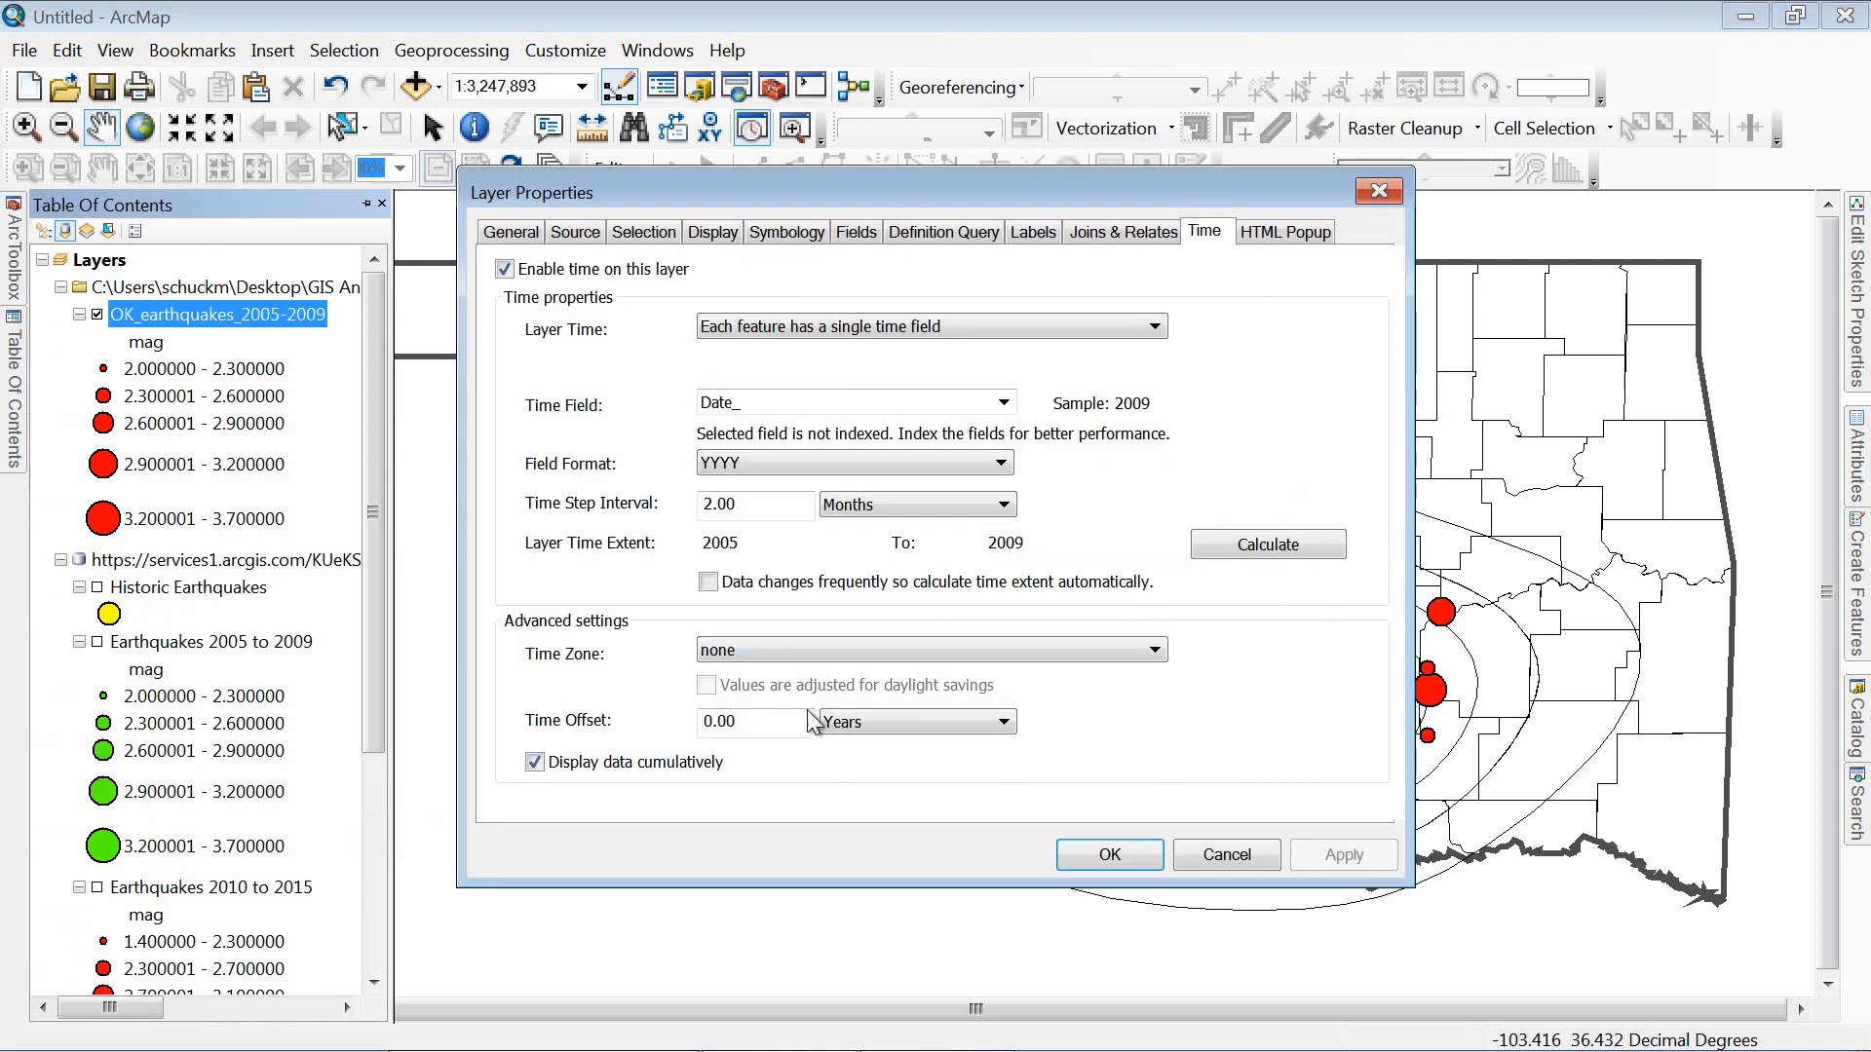
left_click(535, 762)
left_click(1336, 858)
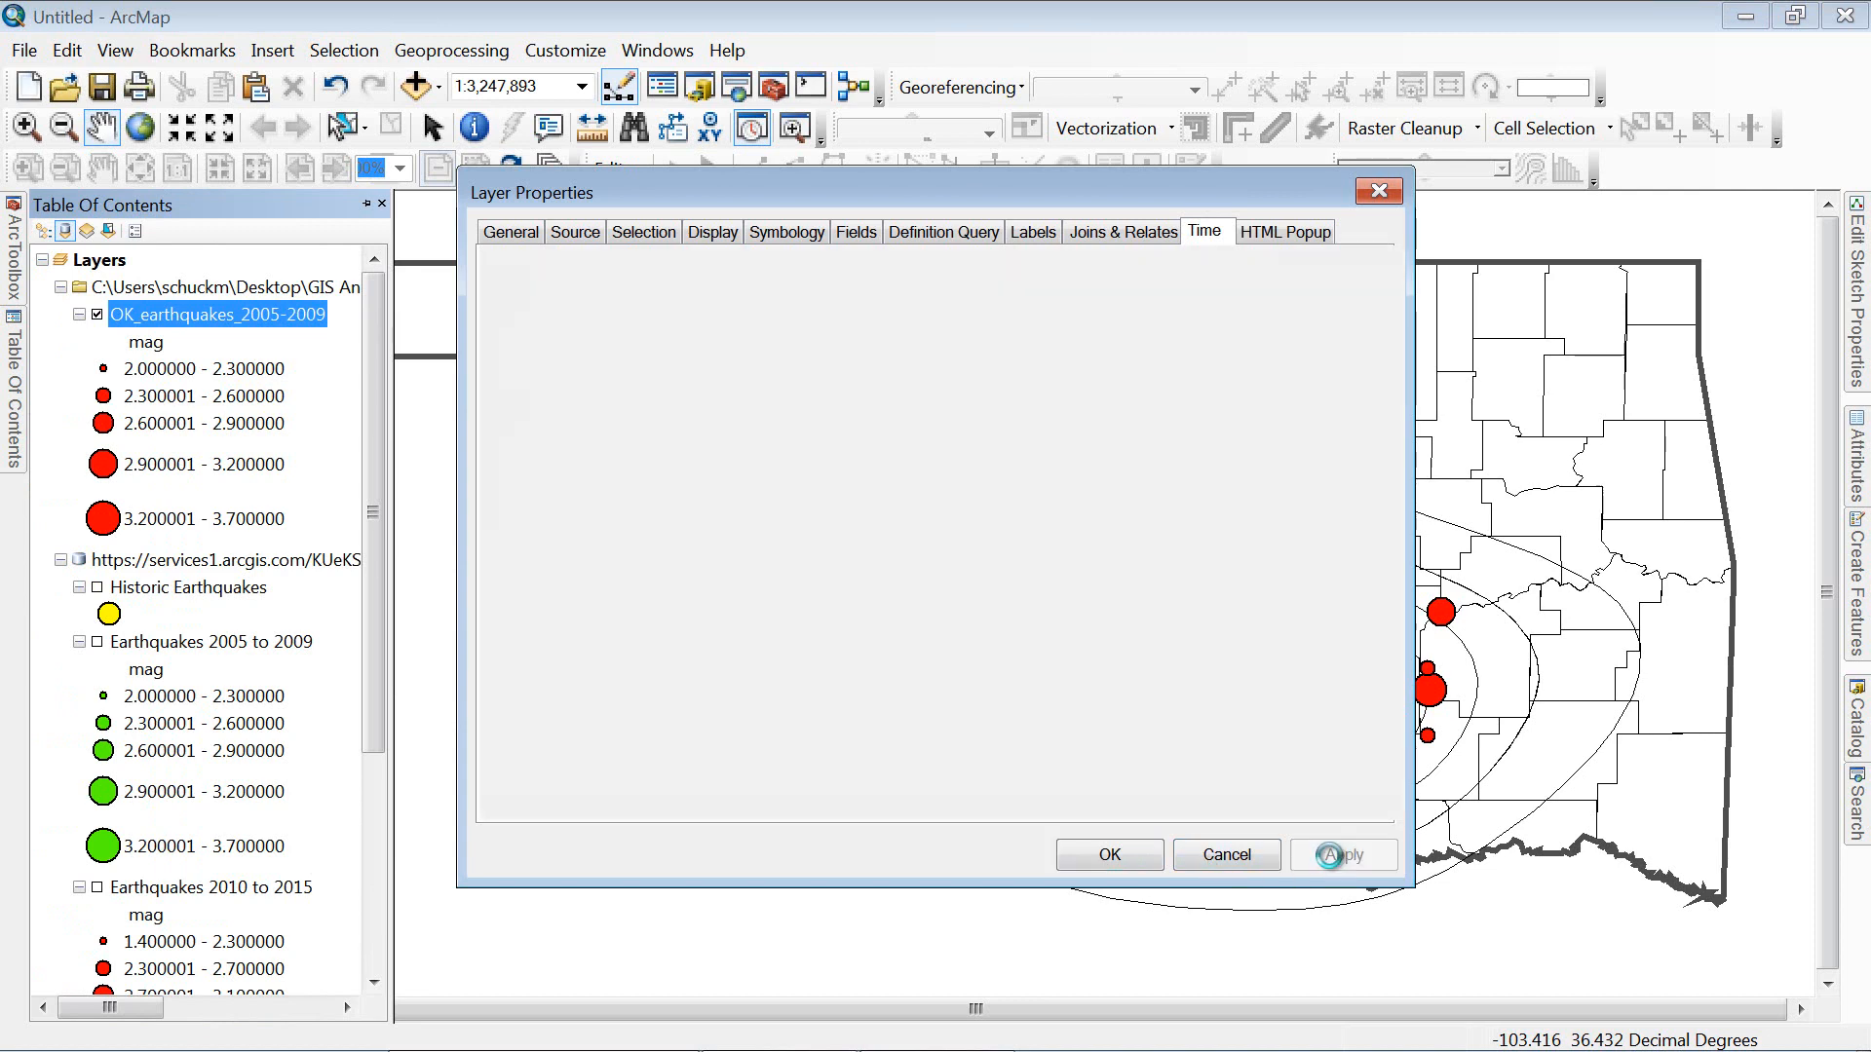
left_click(1110, 858)
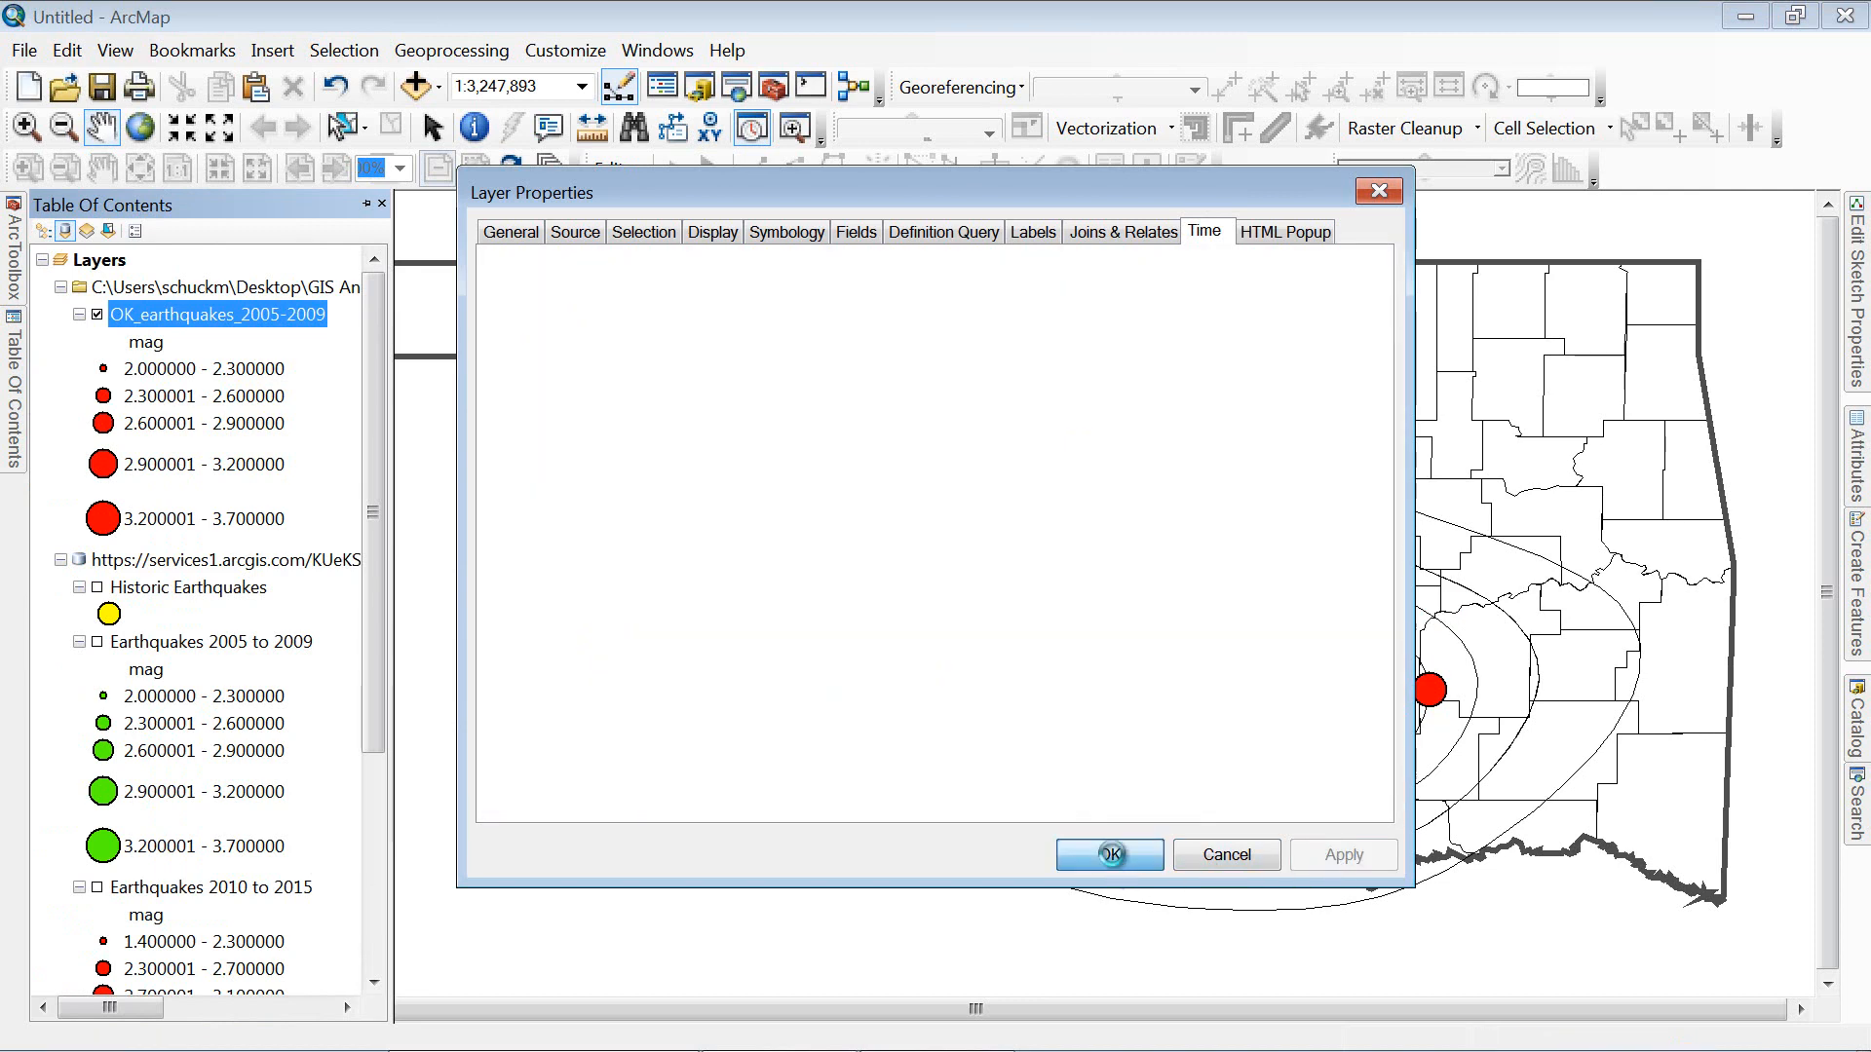